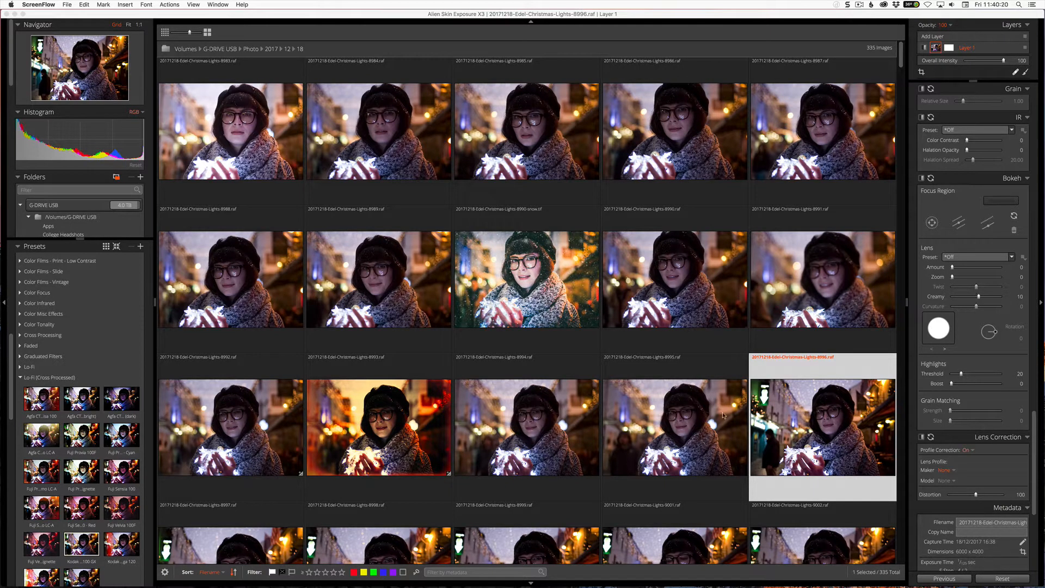
Step: Open the 8990 snow photo in single view and examine its detail at different magnifications
{"action": "left_click", "coordinate": [559, 233]}
{"action": "double_click", "coordinate": [559, 233]}
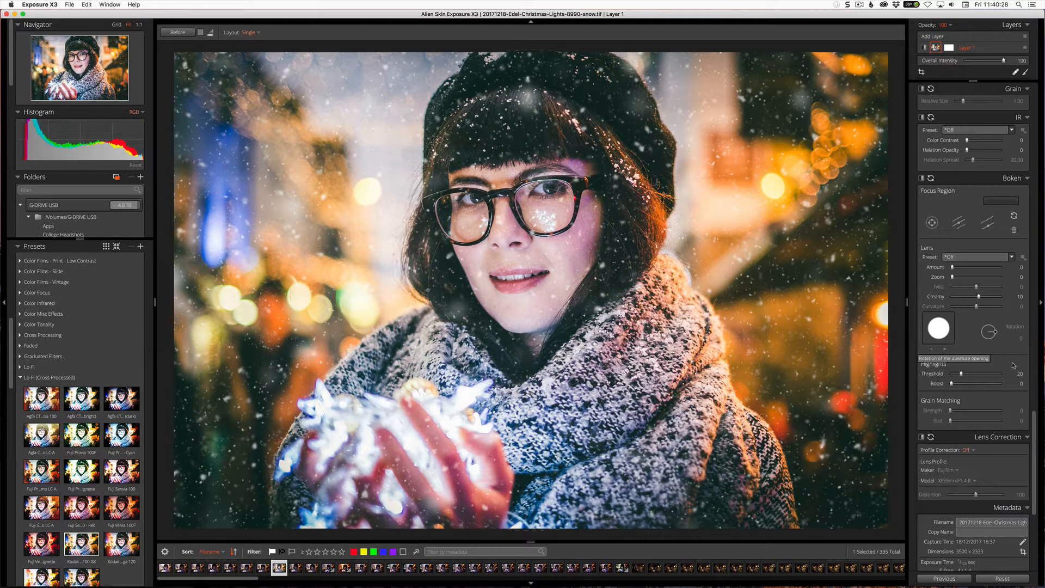
{"action": "left_click", "coordinate": [1015, 231]}
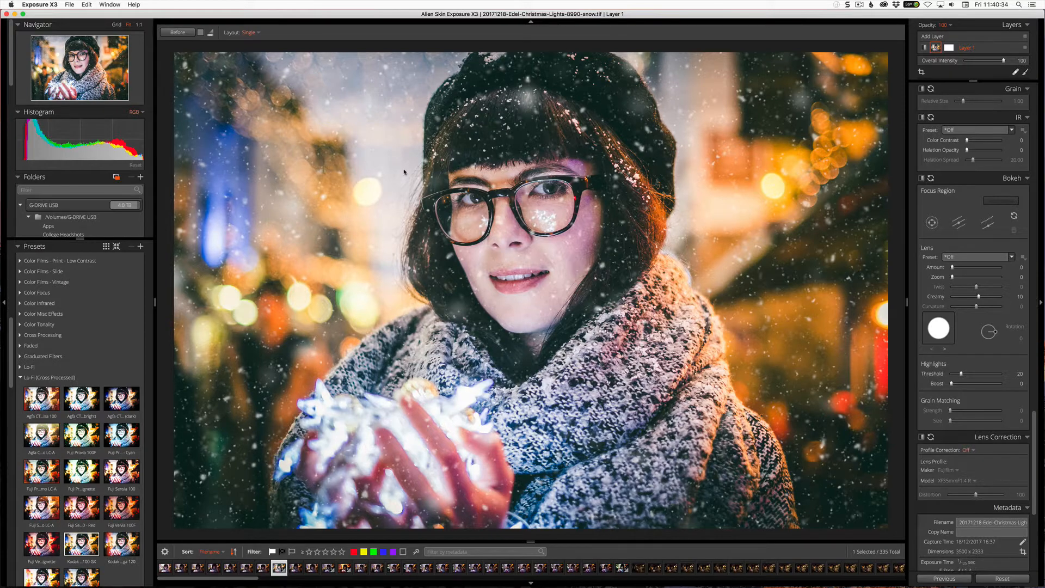
{"action": "scroll", "coordinate": [404, 171], "scroll_direction": "up", "scroll_amount": 10}
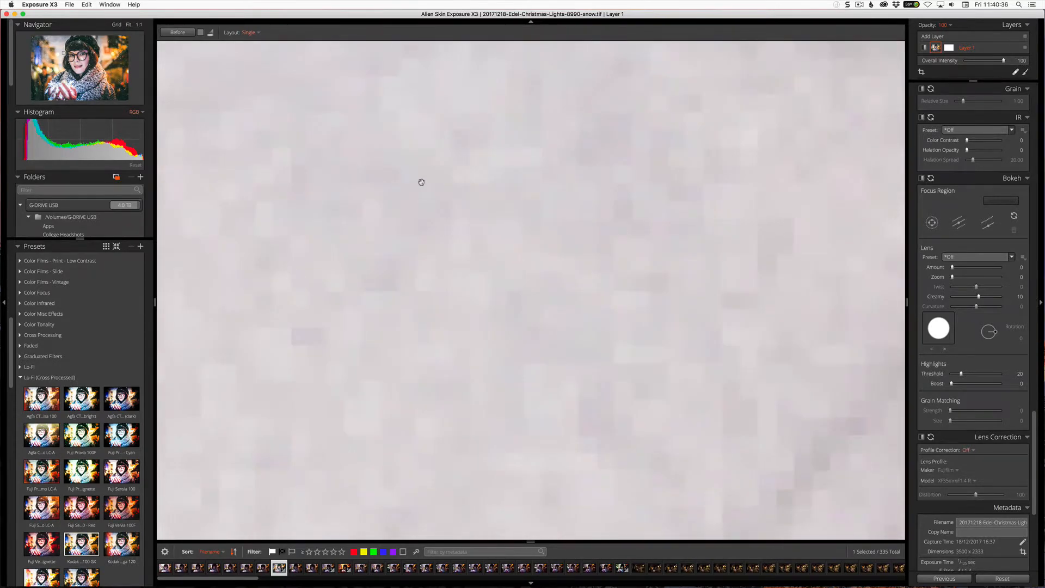
{"action": "scroll", "coordinate": [421, 182], "scroll_direction": "down", "scroll_amount": 5}
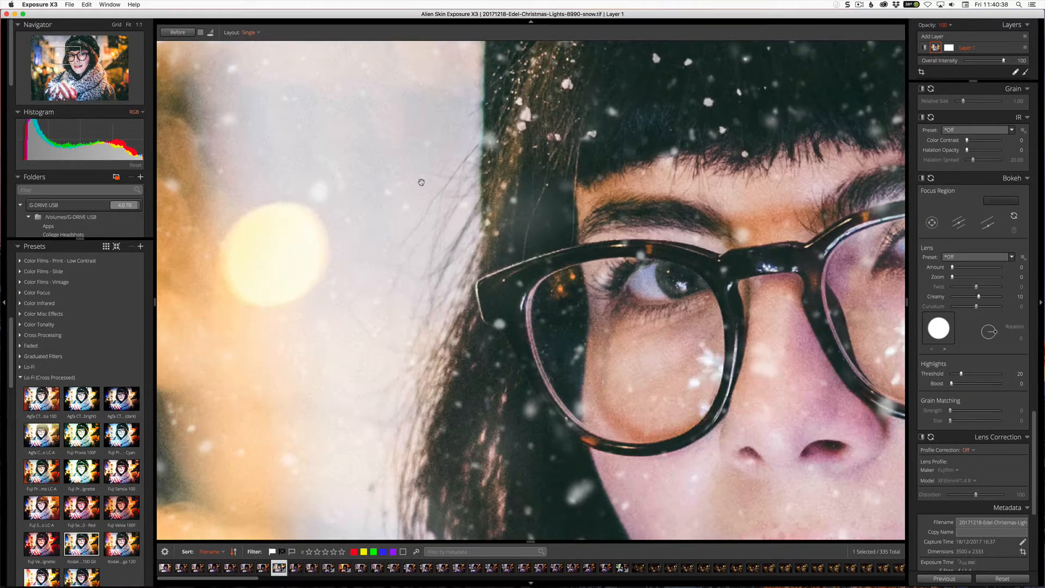
{"action": "scroll", "coordinate": [421, 182], "scroll_direction": "down", "scroll_amount": 5}
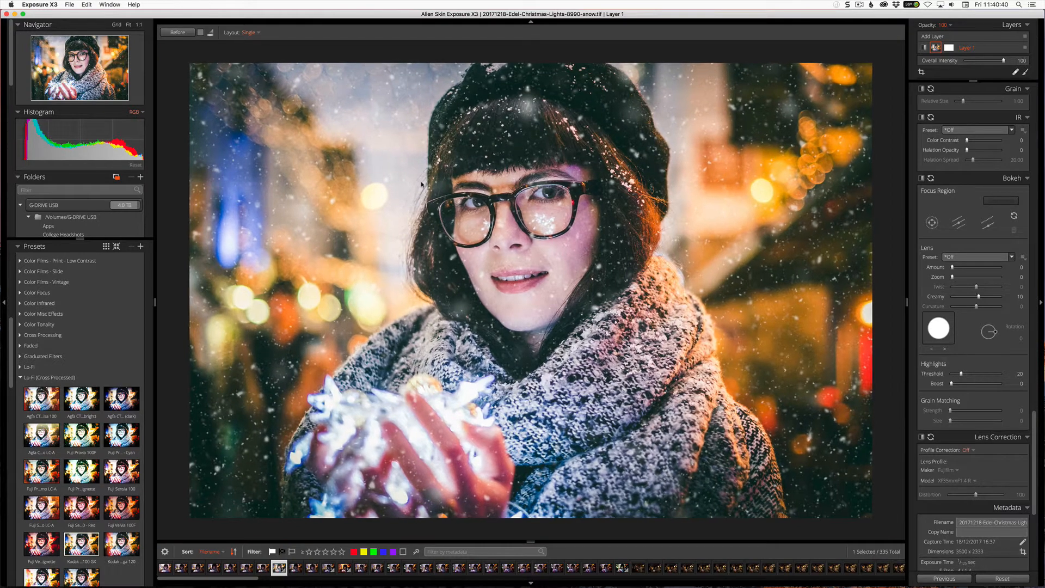
Step: Show the snow photo in the thumbnail grid, fitted to the view and at 1:1
{"action": "left_click", "coordinate": [116, 25]}
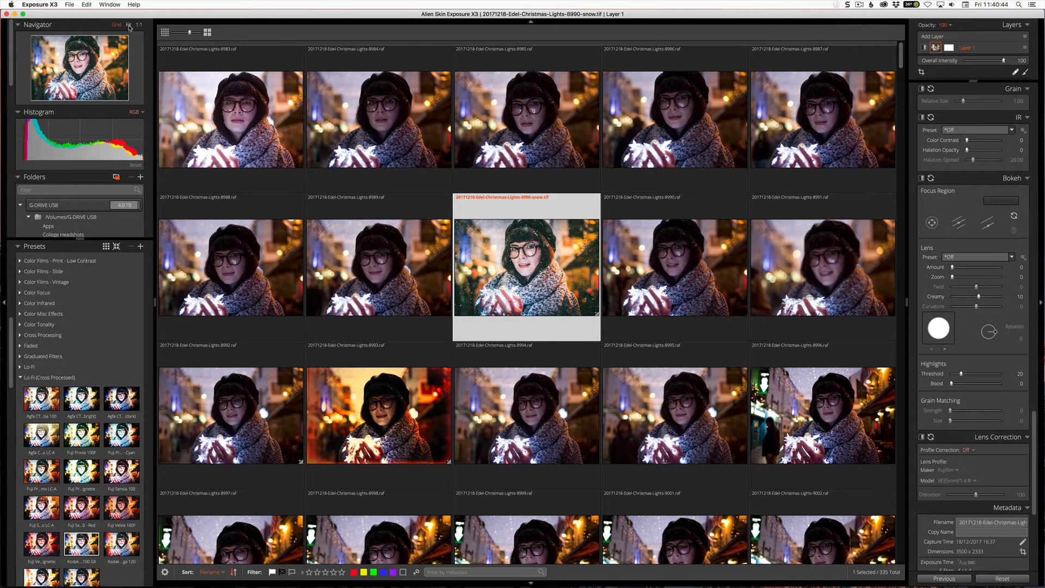
{"action": "left_click", "coordinate": [129, 26]}
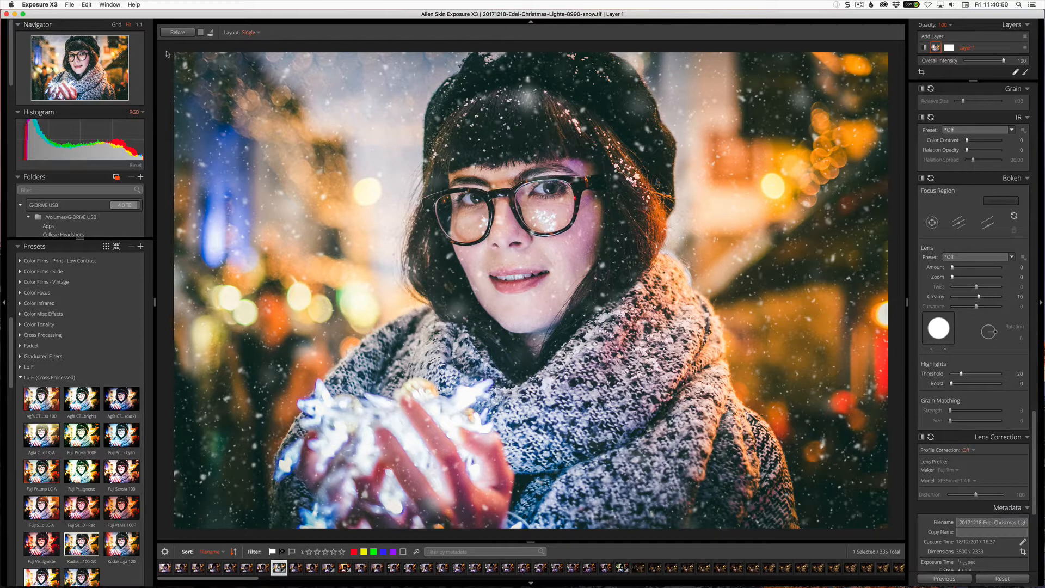
{"action": "left_click", "coordinate": [139, 25]}
Step: Open photo 8993, inspect it at 1:1 and fit the whole picture to the view
{"action": "left_click", "coordinate": [343, 568]}
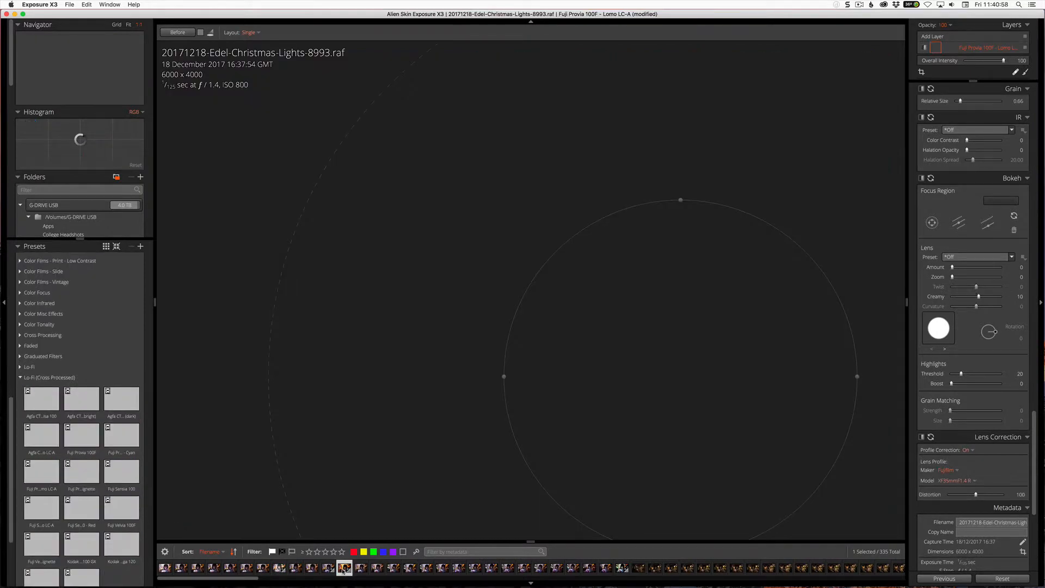
{"action": "left_click", "coordinate": [1014, 231]}
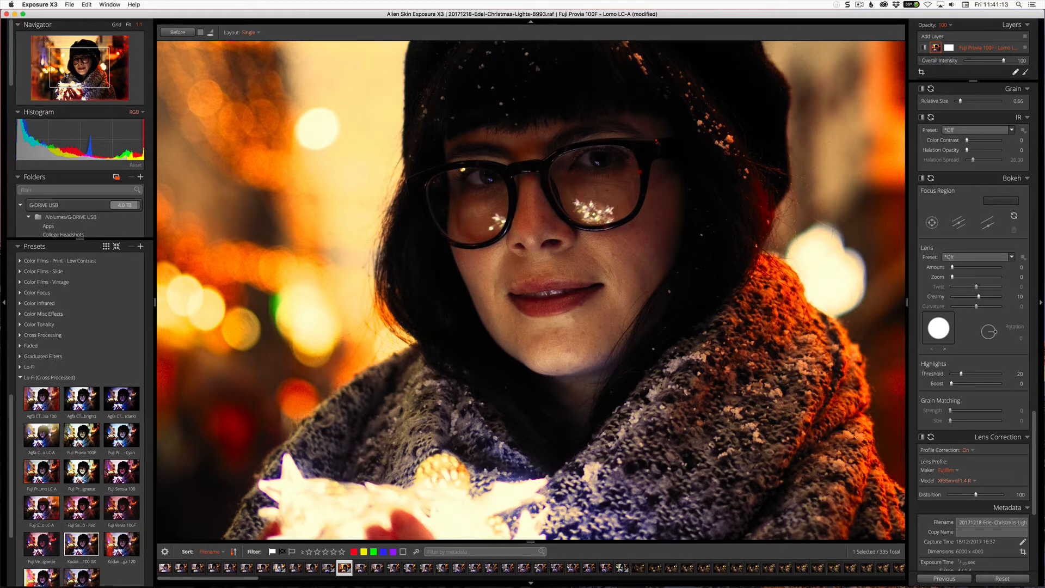
{"action": "left_click", "coordinate": [129, 25]}
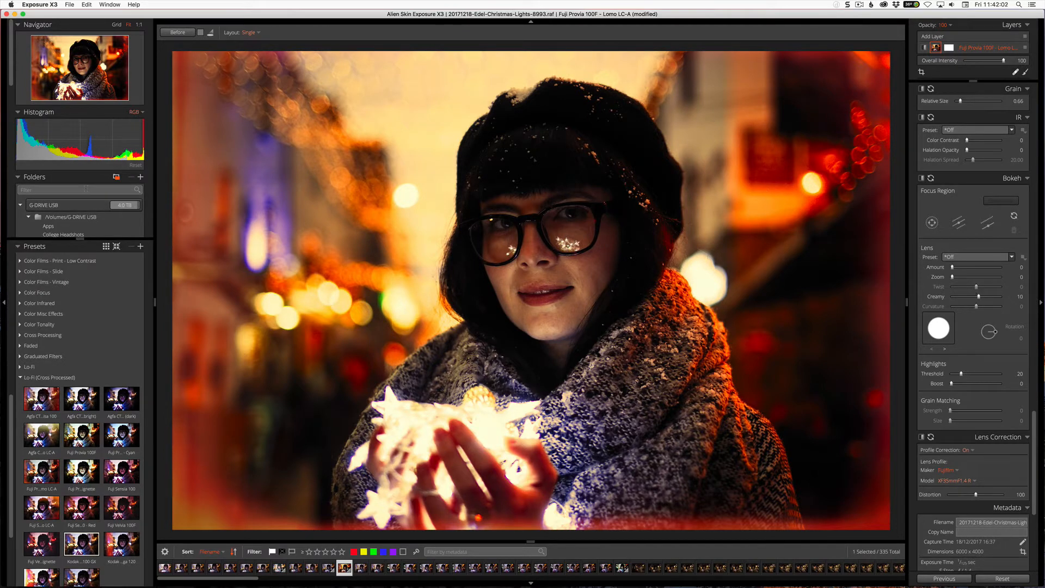
Step: Examine the options for adding bookmarks and collections, and toggle the display of subfolder images off and on
{"action": "scroll", "coordinate": [86, 188], "scroll_direction": "down", "scroll_amount": 10}
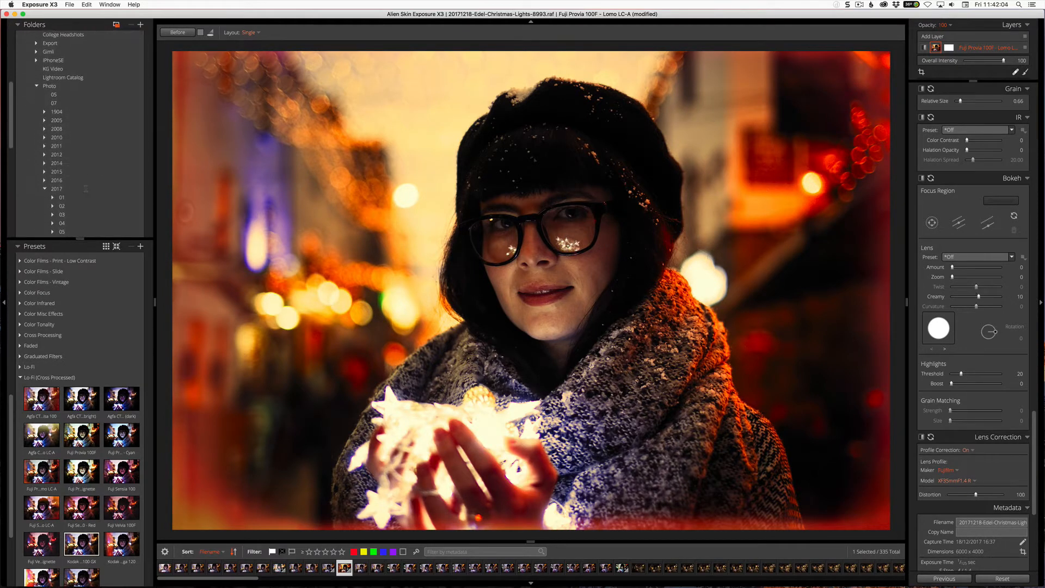
{"action": "scroll", "coordinate": [86, 189], "scroll_direction": "up", "scroll_amount": 10}
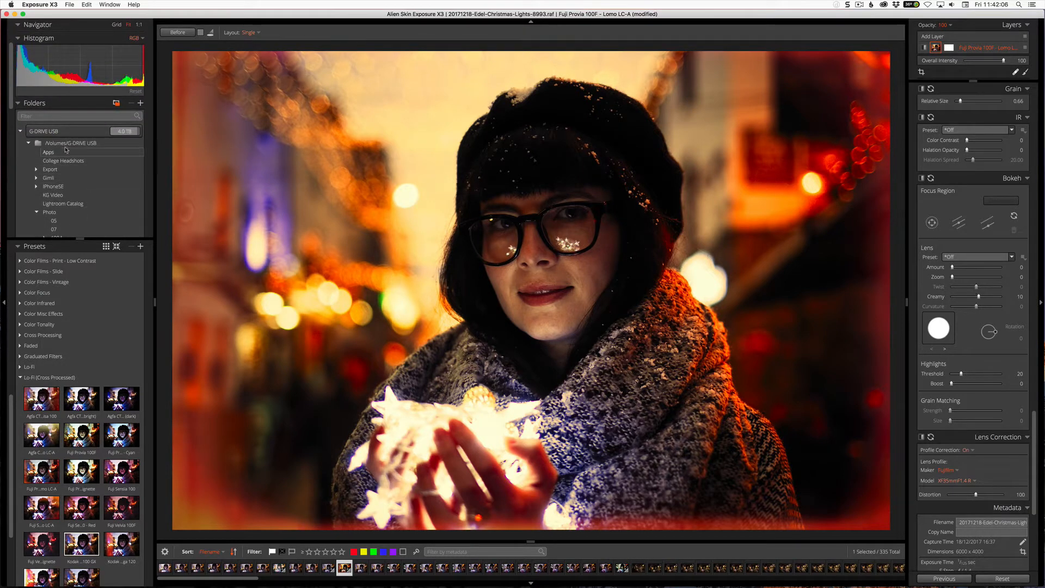
{"action": "left_click", "coordinate": [141, 103]}
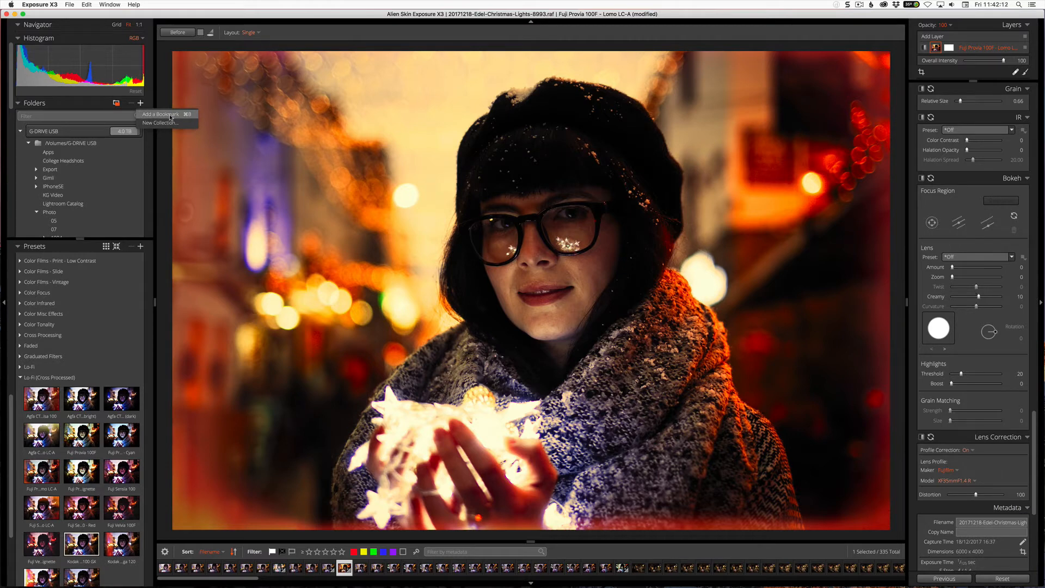
{"action": "left_click", "coordinate": [97, 103]}
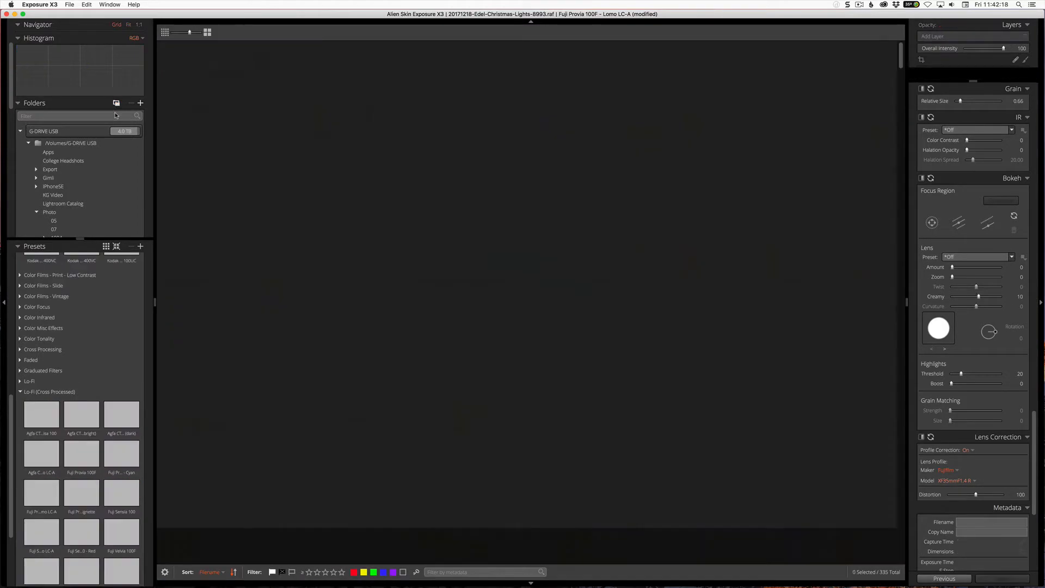
{"action": "left_click", "coordinate": [116, 104]}
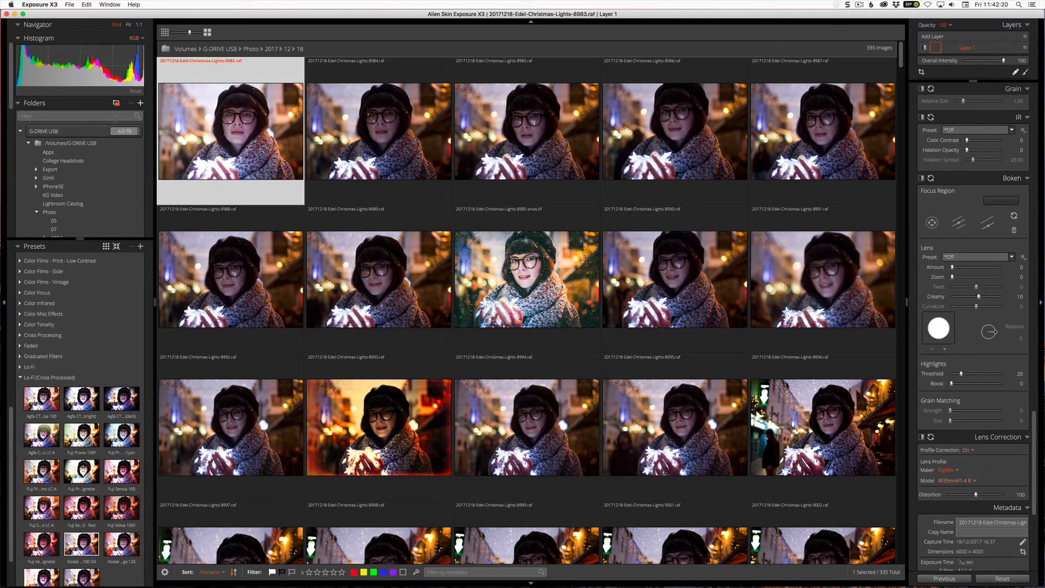
Step: Make the second collection in the Models group the target collection
{"action": "scroll", "coordinate": [94, 157], "scroll_direction": "down", "scroll_amount": 3}
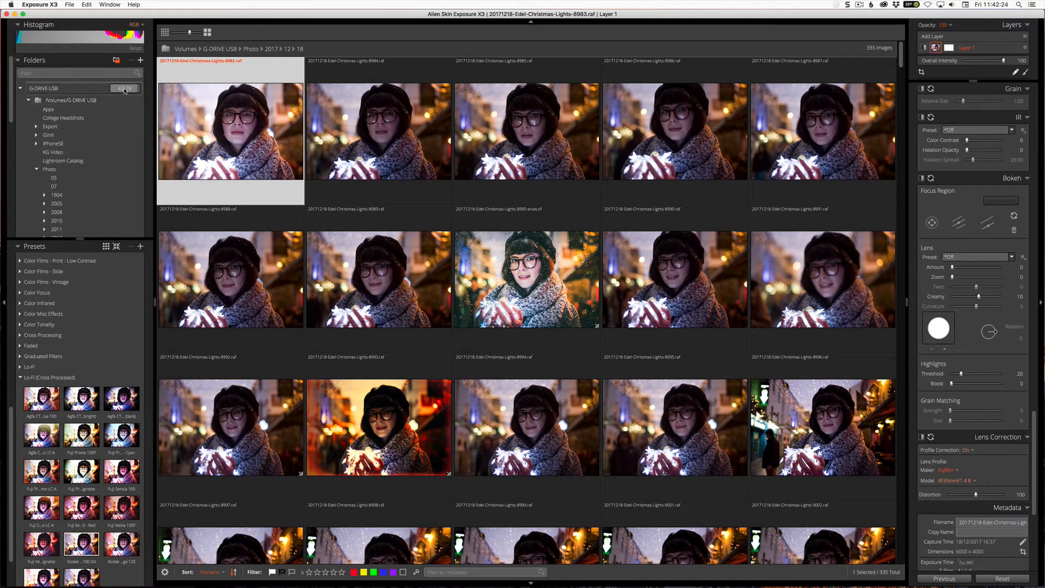
{"action": "scroll", "coordinate": [127, 124], "scroll_direction": "up", "scroll_amount": 1}
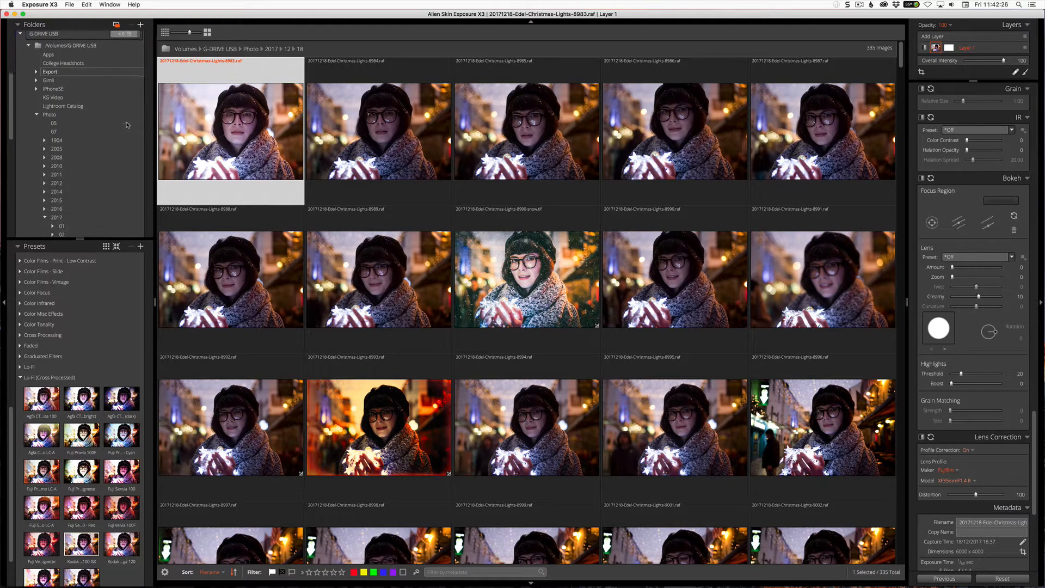
{"action": "scroll", "coordinate": [126, 124], "scroll_direction": "down", "scroll_amount": 10}
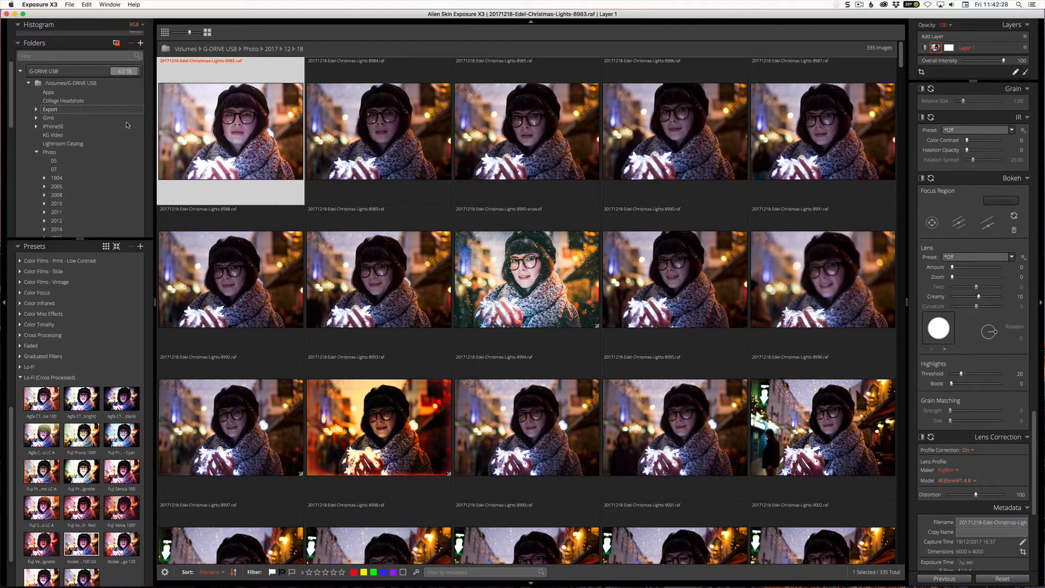
{"action": "scroll", "coordinate": [127, 125], "scroll_direction": "down", "scroll_amount": 2}
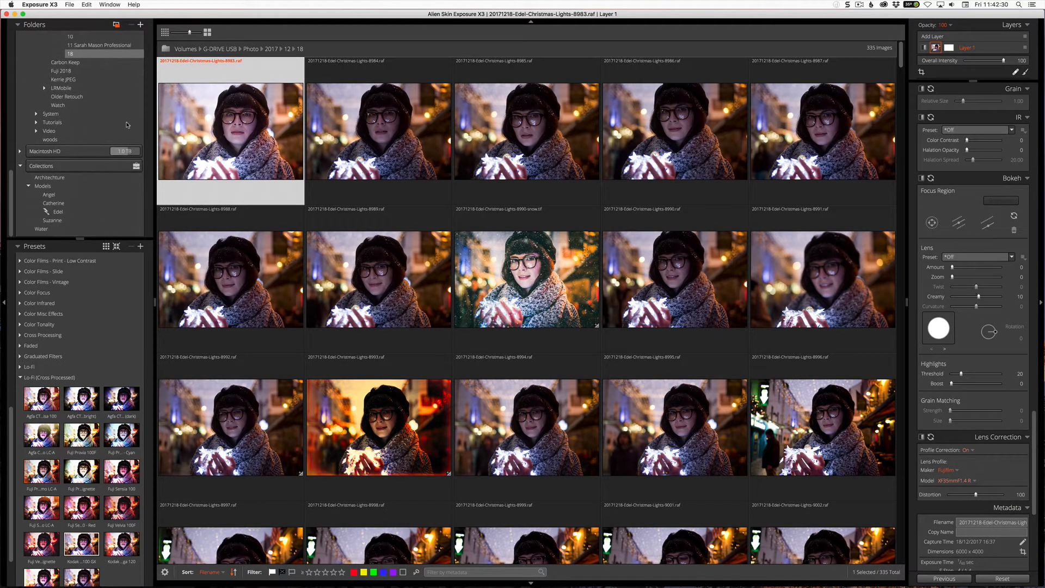
{"action": "right_click", "coordinate": [60, 205]}
{"action": "left_click", "coordinate": [64, 210]}
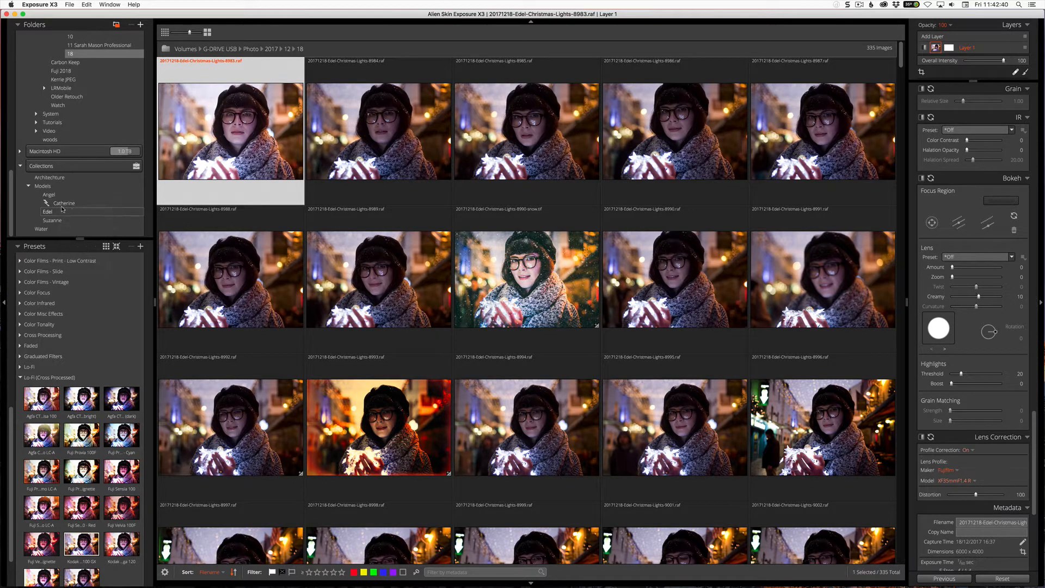
Step: Open the third collection in the Models group and set it as the target collection
{"action": "left_click", "coordinate": [49, 213]}
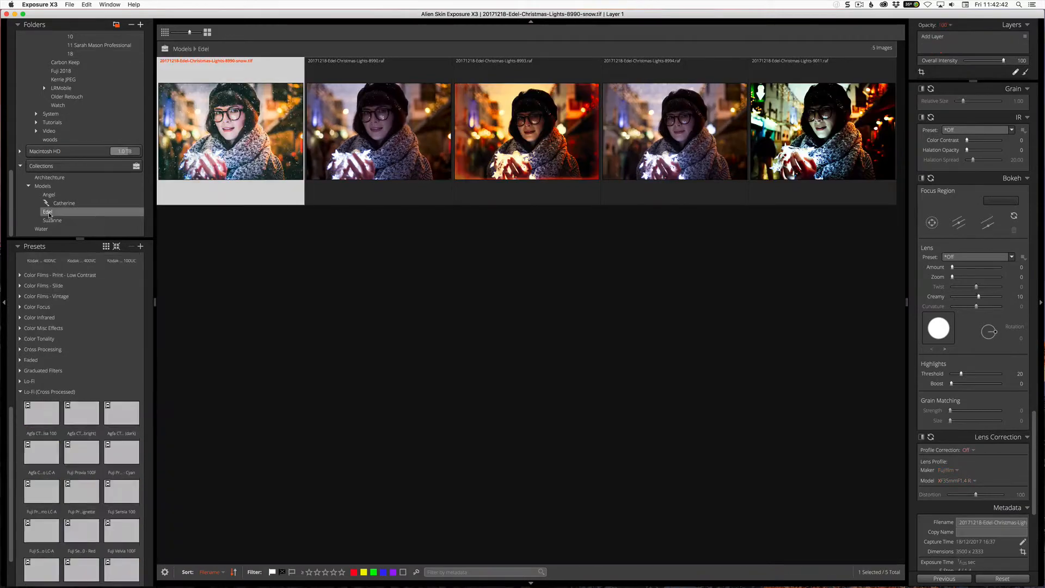
{"action": "right_click", "coordinate": [50, 212]}
{"action": "left_click", "coordinate": [59, 220]}
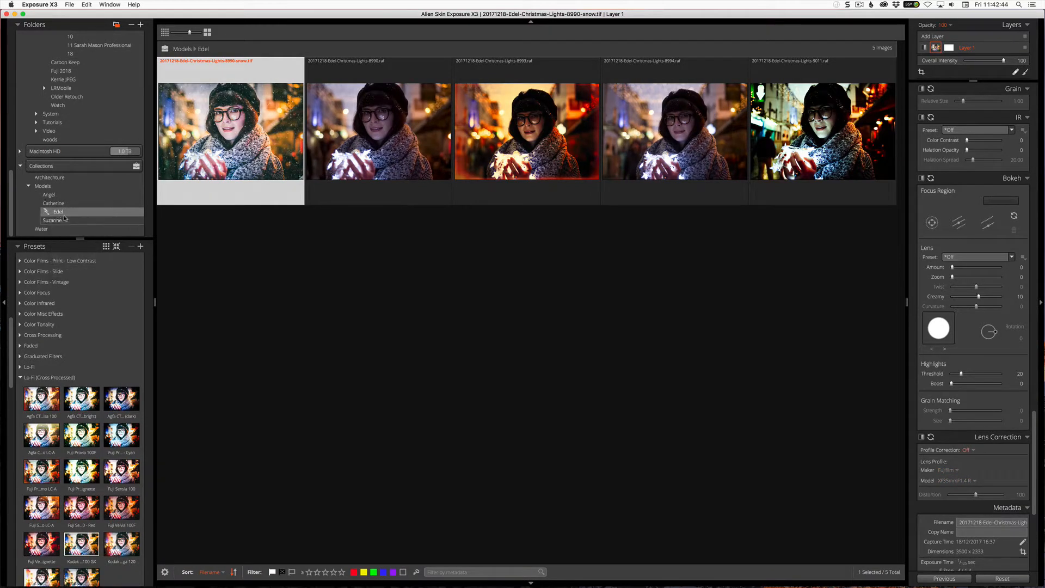
Step: Jump to the 8990 snow photo's source folder and toggle photo 8994 out of and back into the target collection
{"action": "right_click", "coordinate": [223, 166]}
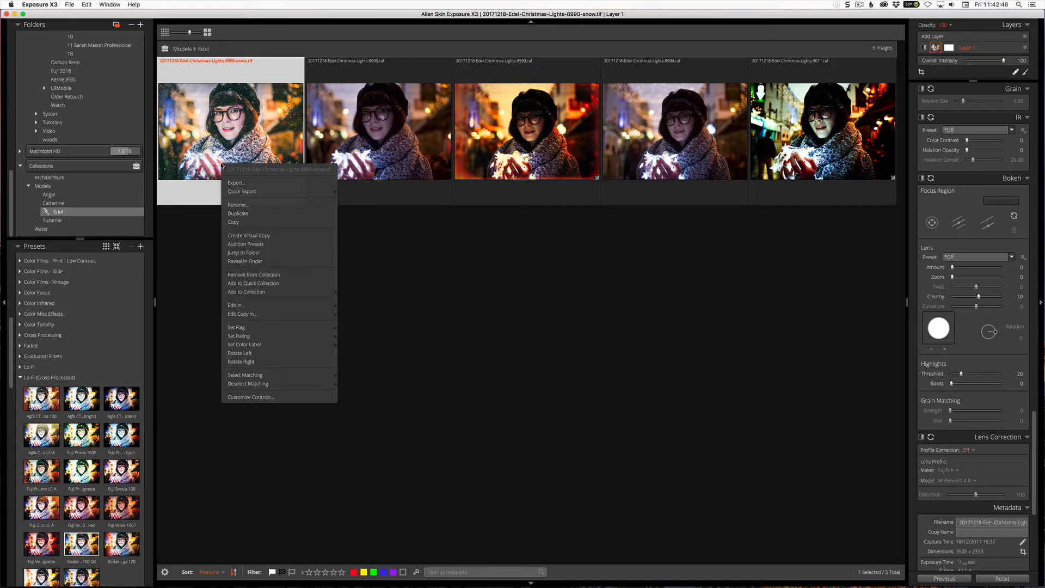
{"action": "left_click", "coordinate": [254, 253]}
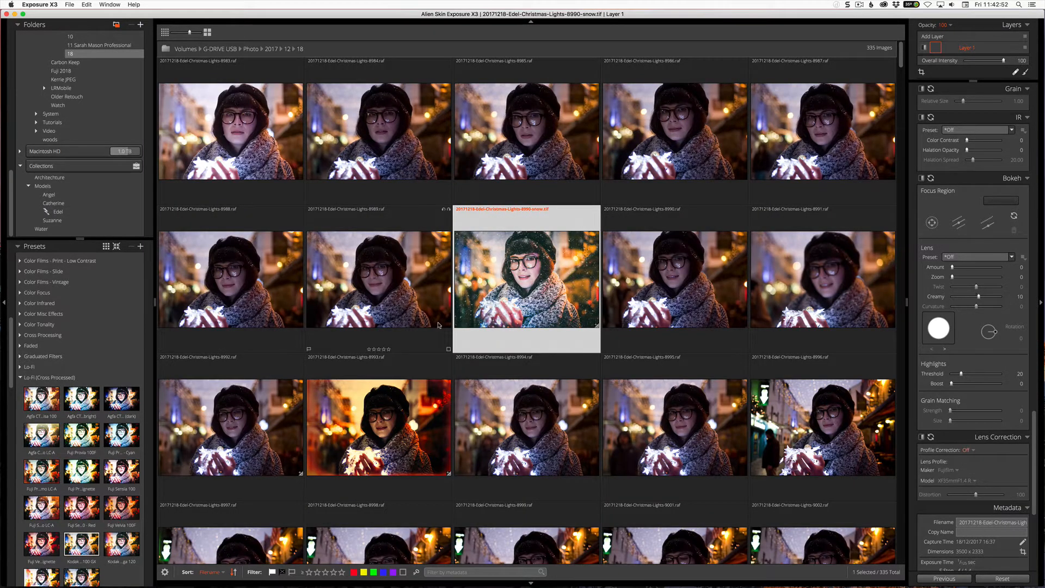
{"action": "left_click", "coordinate": [514, 409]}
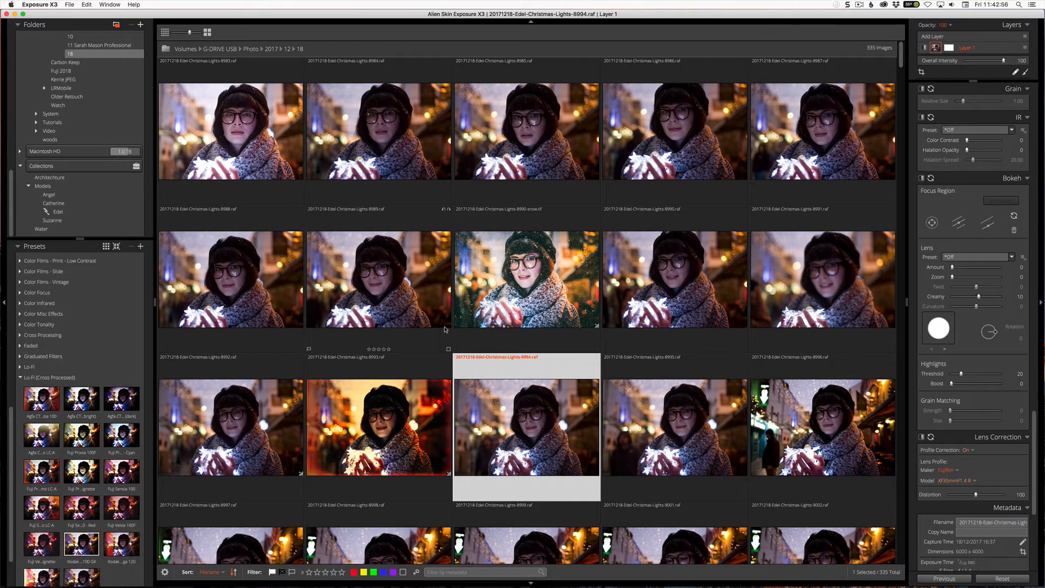
{"action": "key", "text": "b"}
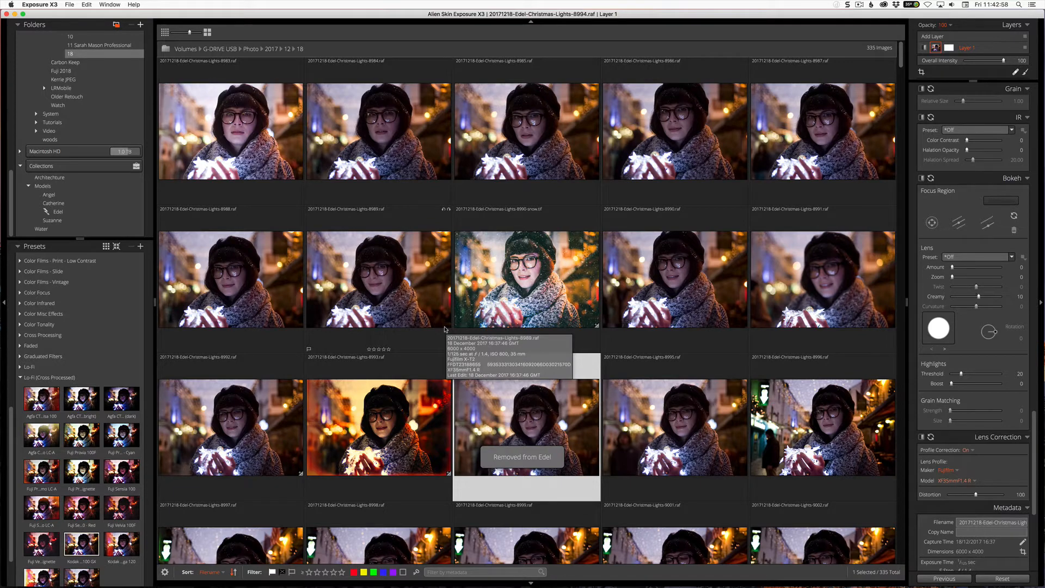
{"action": "key", "text": "b"}
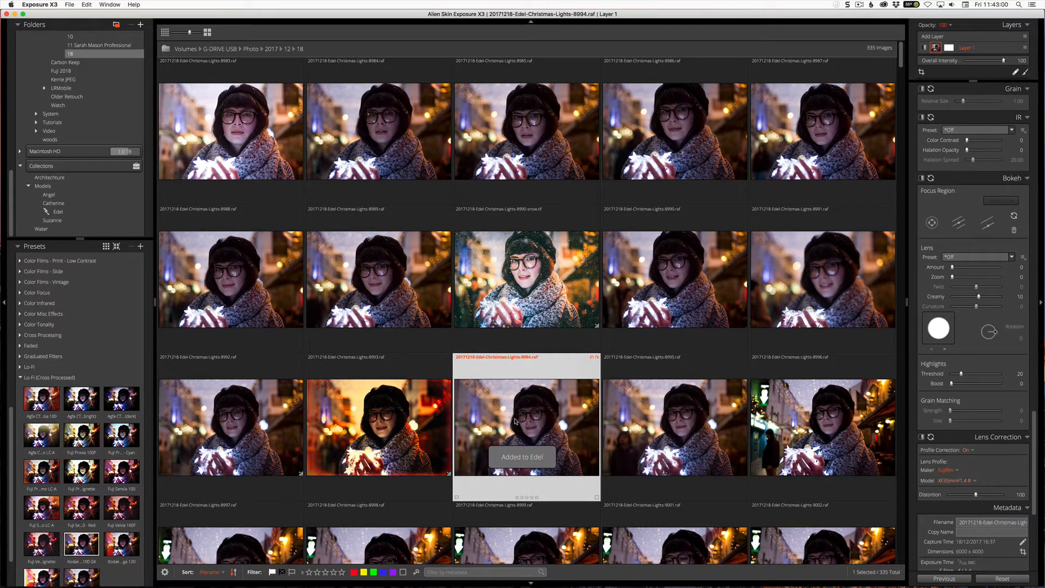
Step: Add photo 9103 to the third collection in the Models group and open that collection
{"action": "scroll", "coordinate": [570, 478], "scroll_direction": "down", "scroll_amount": 10}
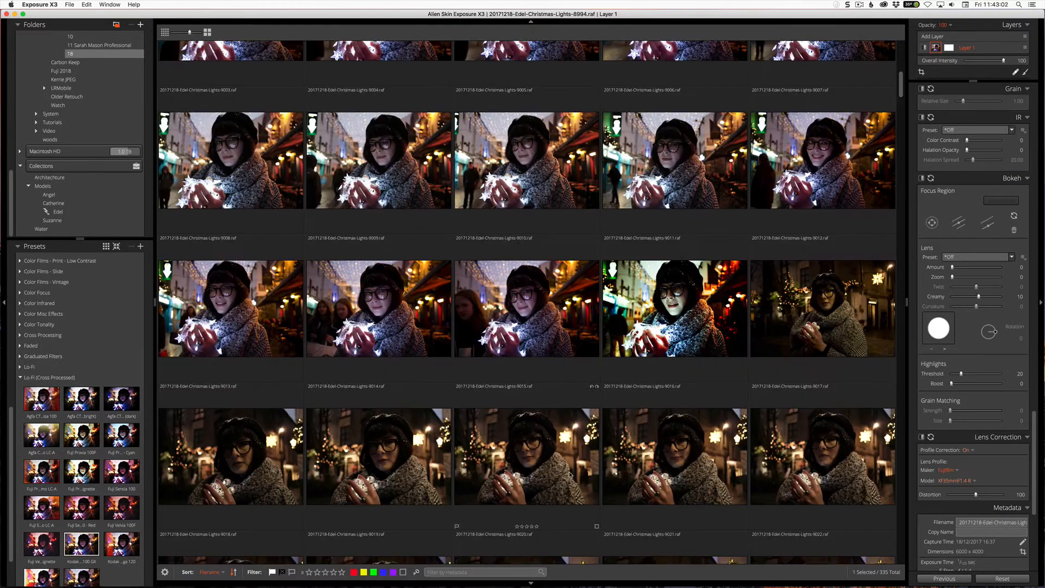
{"action": "scroll", "coordinate": [570, 474], "scroll_direction": "down", "scroll_amount": 20}
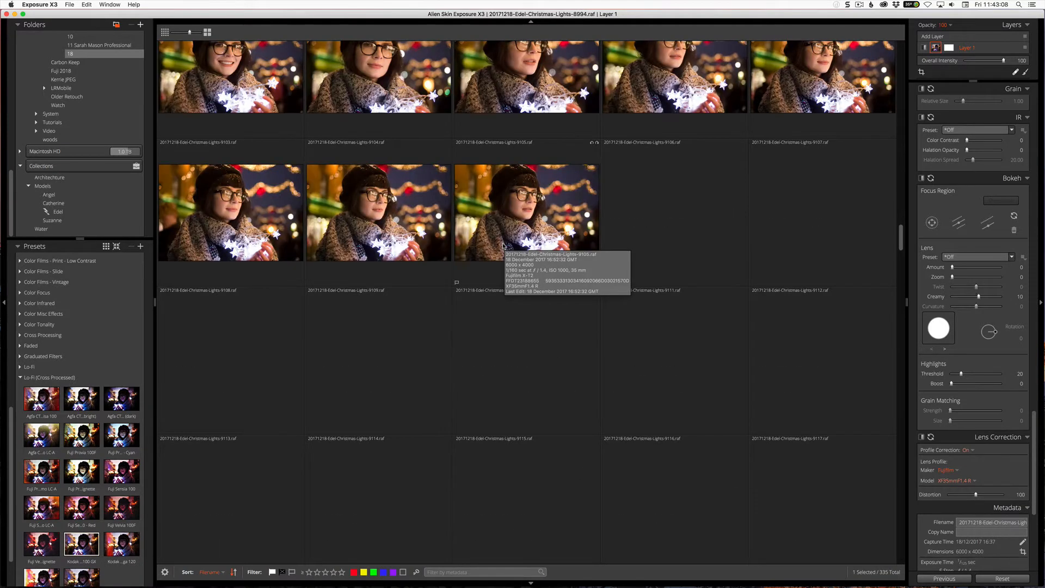
{"action": "left_click", "coordinate": [259, 207]}
{"action": "left_click_drag", "start_coordinate": [259, 206], "coordinate": [90, 214]}
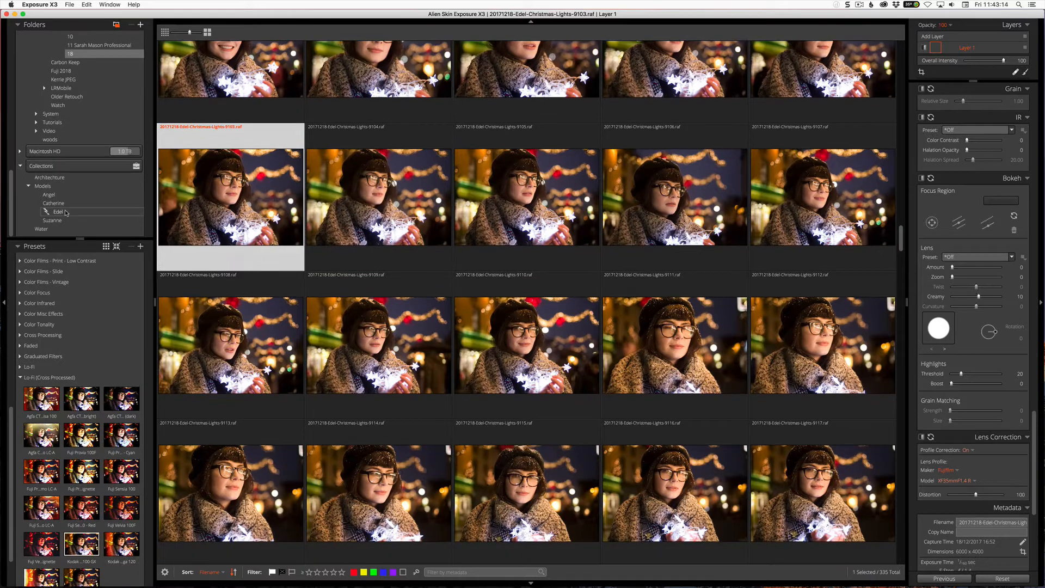
{"action": "left_click", "coordinate": [58, 212]}
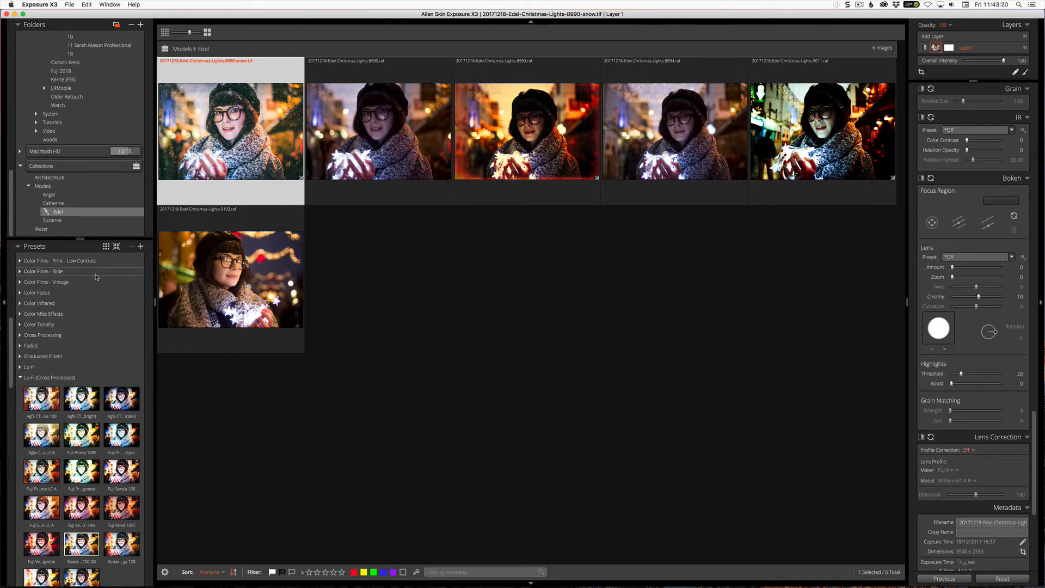
Step: Look through the preset categories and switch the presets from thumbnails to a plain list of names
{"action": "scroll", "coordinate": [113, 216], "scroll_direction": "up", "scroll_amount": 5}
{"action": "scroll", "coordinate": [113, 217], "scroll_direction": "down", "scroll_amount": 5}
{"action": "scroll", "coordinate": [119, 275], "scroll_direction": "down", "scroll_amount": 1}
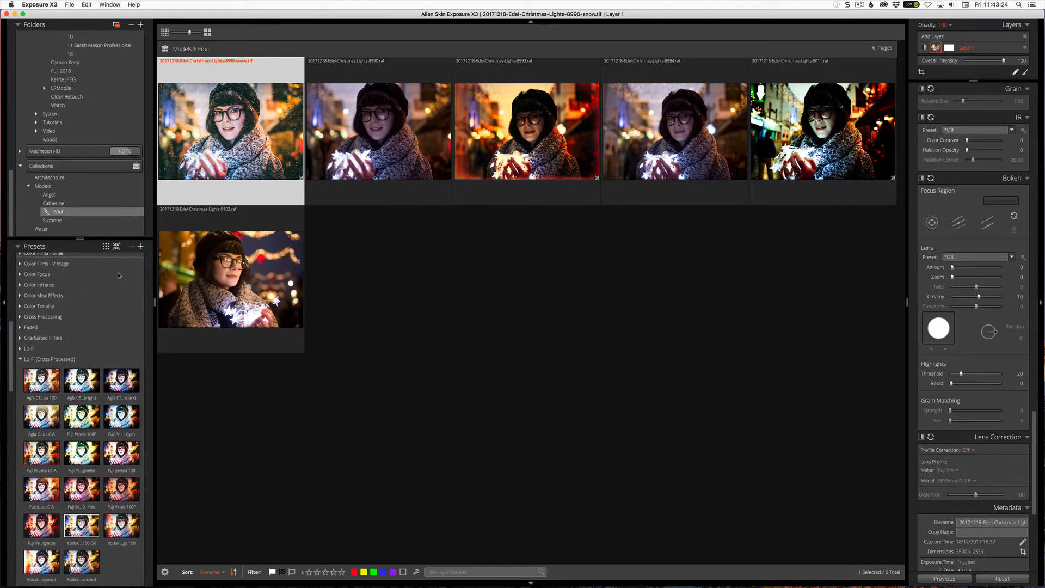
{"action": "scroll", "coordinate": [118, 275], "scroll_direction": "up", "scroll_amount": 3}
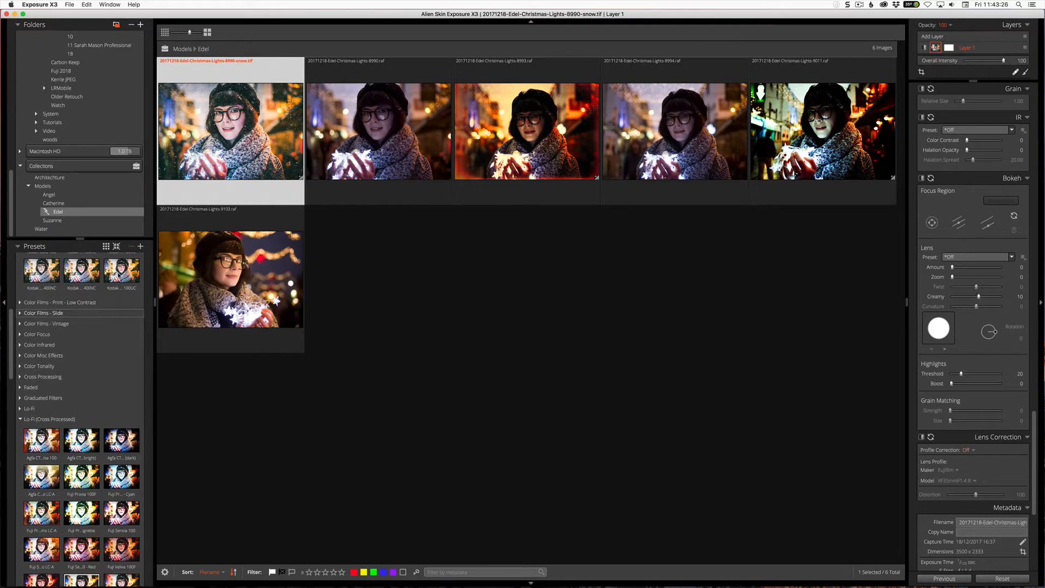
{"action": "scroll", "coordinate": [118, 275], "scroll_direction": "up", "scroll_amount": 15}
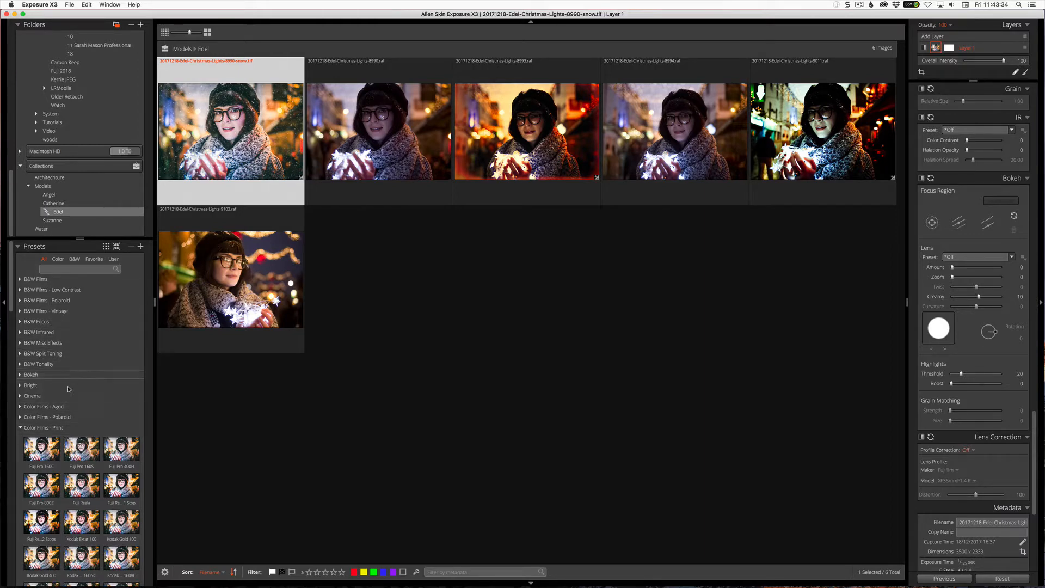
{"action": "left_click", "coordinate": [35, 475]}
{"action": "left_click", "coordinate": [106, 246]}
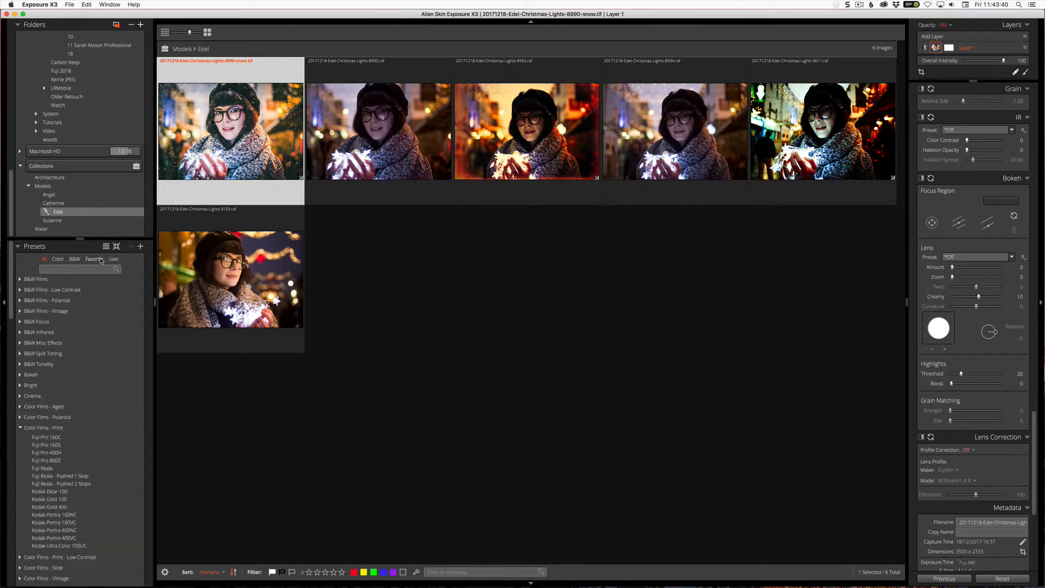
Step: Switch the presets from the name list through one- and two-column thumbnails to a three-column thumbnail layout
{"action": "left_click", "coordinate": [106, 246]}
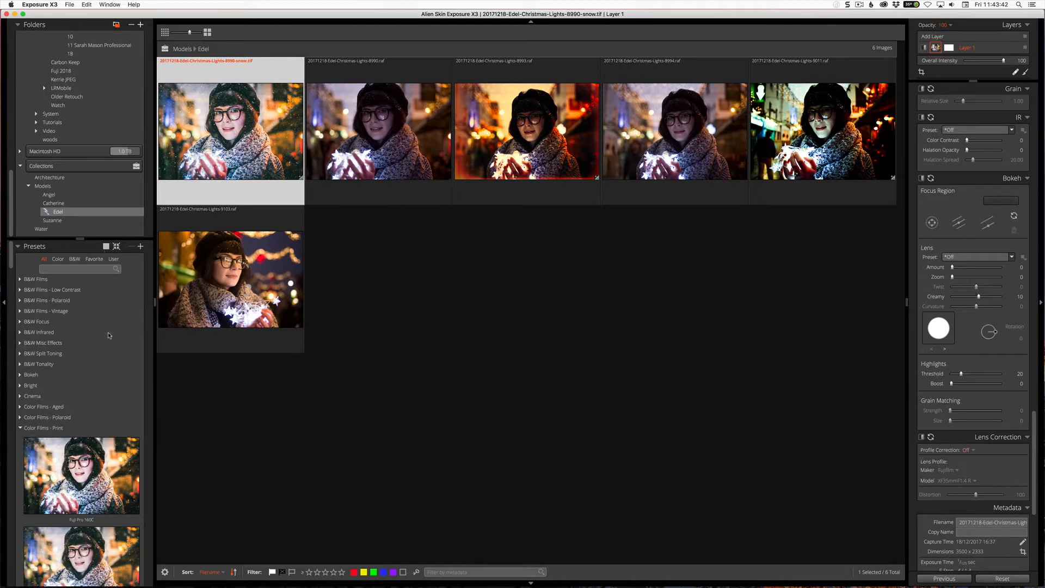
{"action": "scroll", "coordinate": [106, 259], "scroll_direction": "down", "scroll_amount": 5}
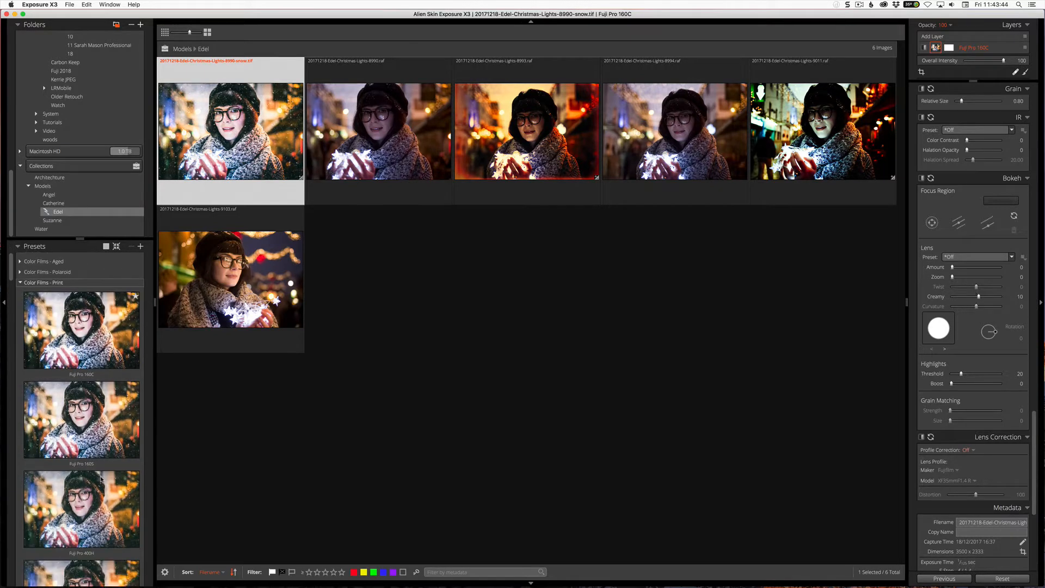
{"action": "left_click", "coordinate": [106, 246]}
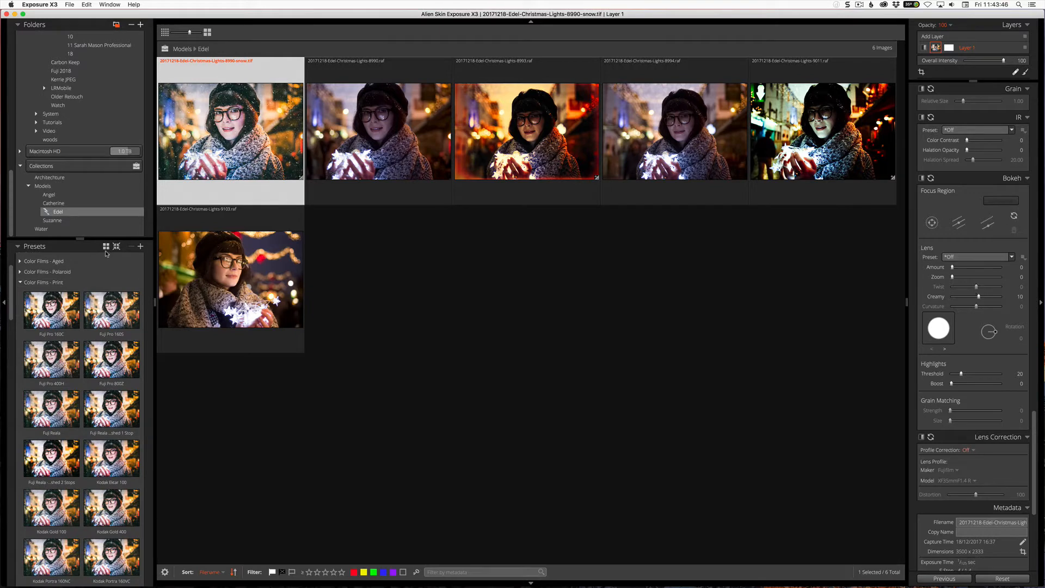
{"action": "left_click", "coordinate": [106, 246]}
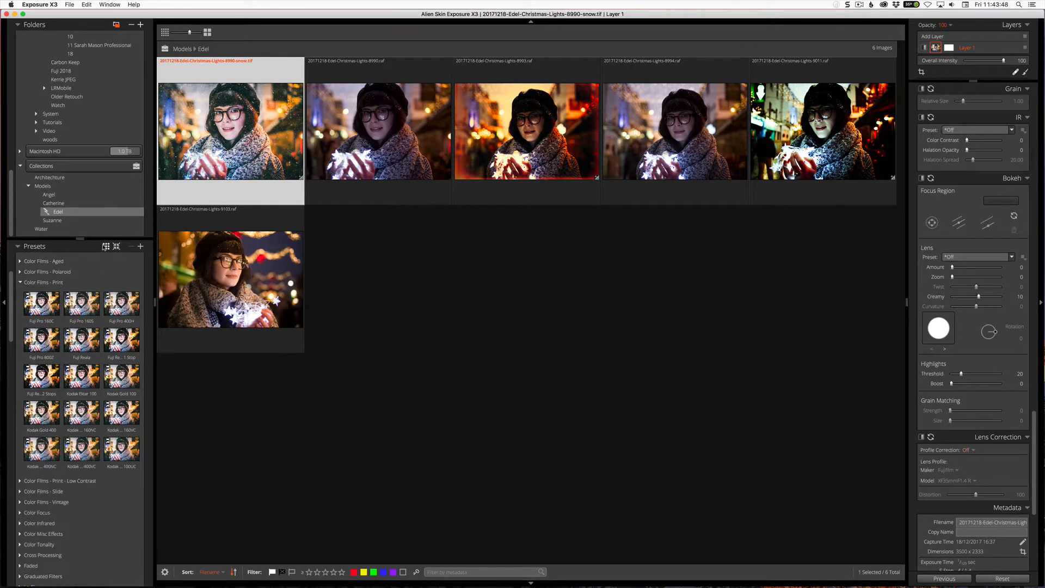
Step: Widen the folders and presets area and switch the presets to large two-column thumbnails
{"action": "left_click_drag", "start_coordinate": [156, 302], "coordinate": [409, 302]}
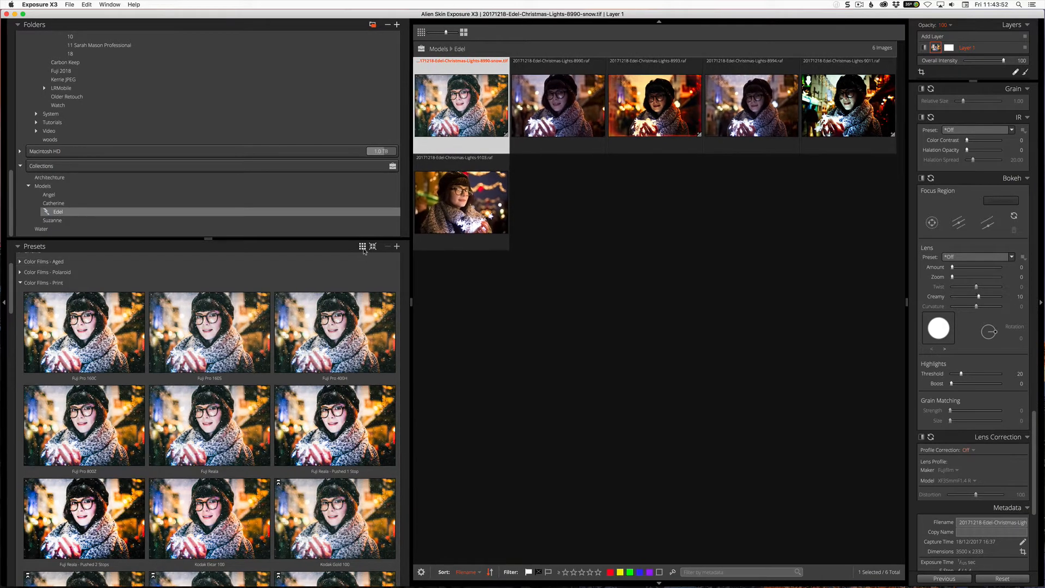
{"action": "left_click", "coordinate": [362, 245]}
{"action": "left_click", "coordinate": [362, 245]}
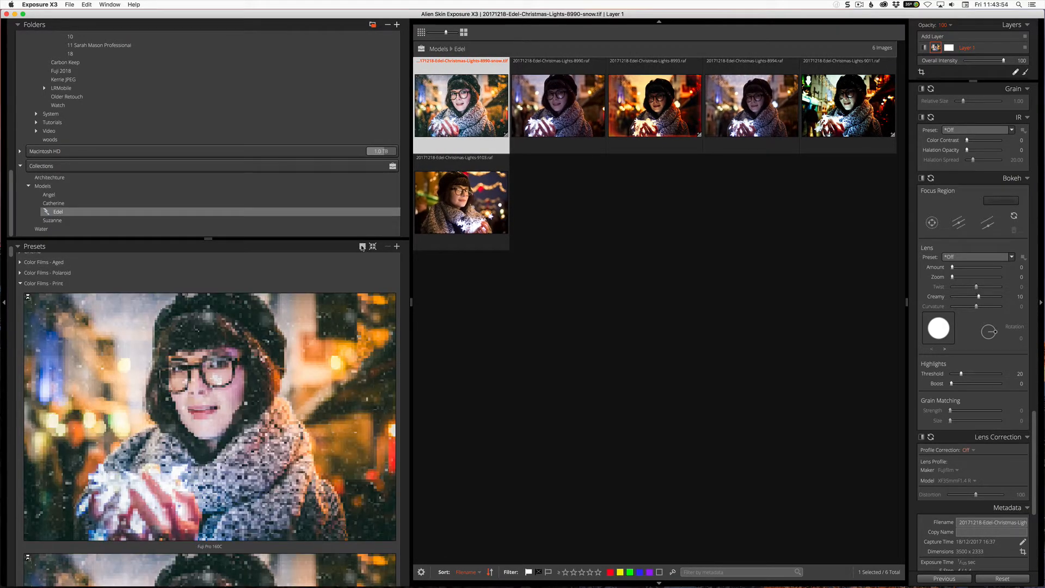
{"action": "left_click", "coordinate": [362, 246]}
Step: Look through the enlarged Color Films - Print preset previews, and narrow the presets area back to its compact width
{"action": "left_click", "coordinate": [344, 347]}
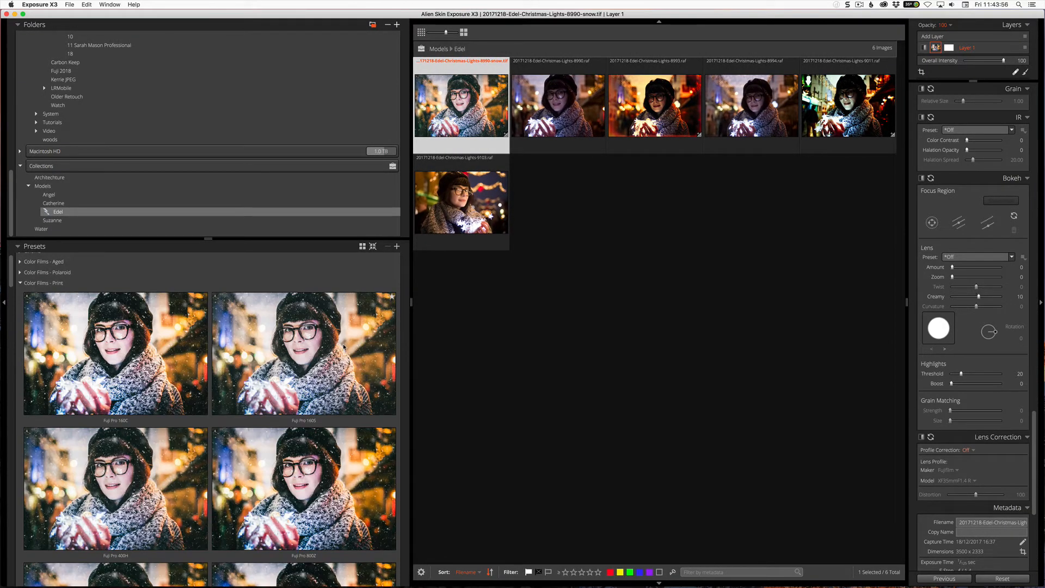
{"action": "scroll", "coordinate": [343, 348], "scroll_direction": "down", "scroll_amount": 5}
{"action": "left_click", "coordinate": [343, 347]}
{"action": "scroll", "coordinate": [344, 347], "scroll_direction": "down", "scroll_amount": 5}
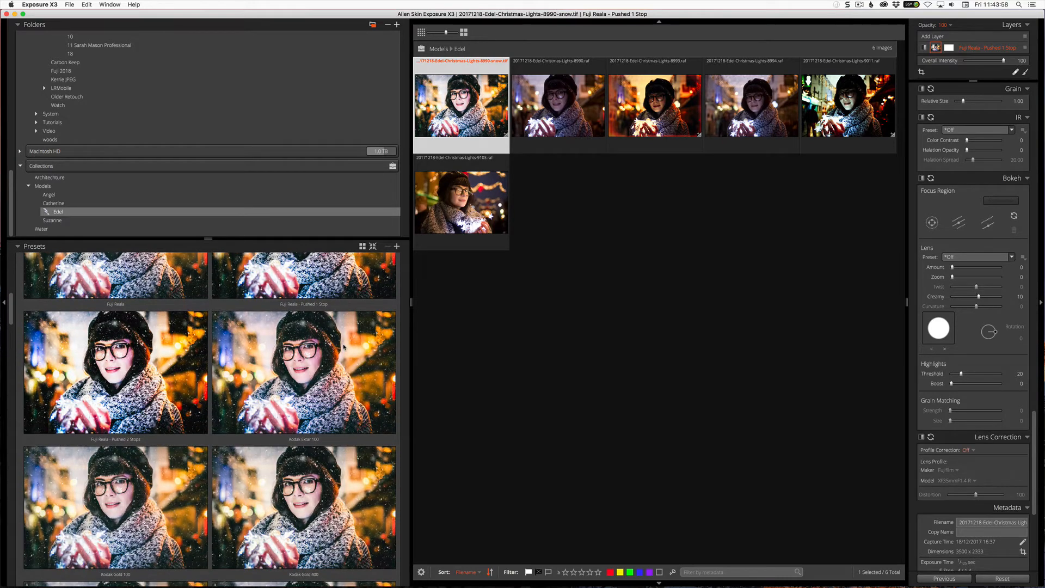
{"action": "double_click", "coordinate": [343, 347]}
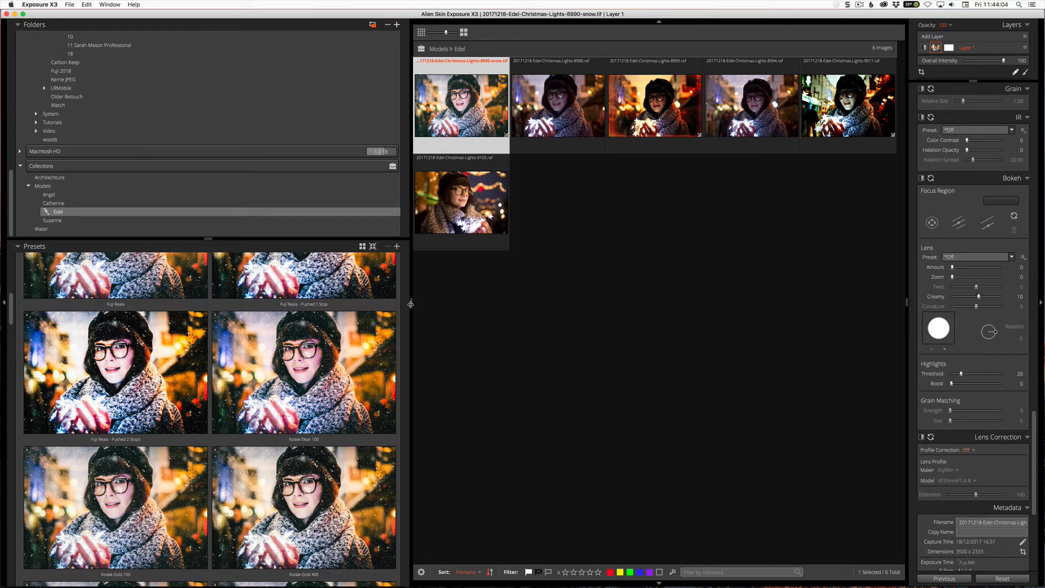
{"action": "left_click_drag", "start_coordinate": [410, 304], "coordinate": [156, 283]}
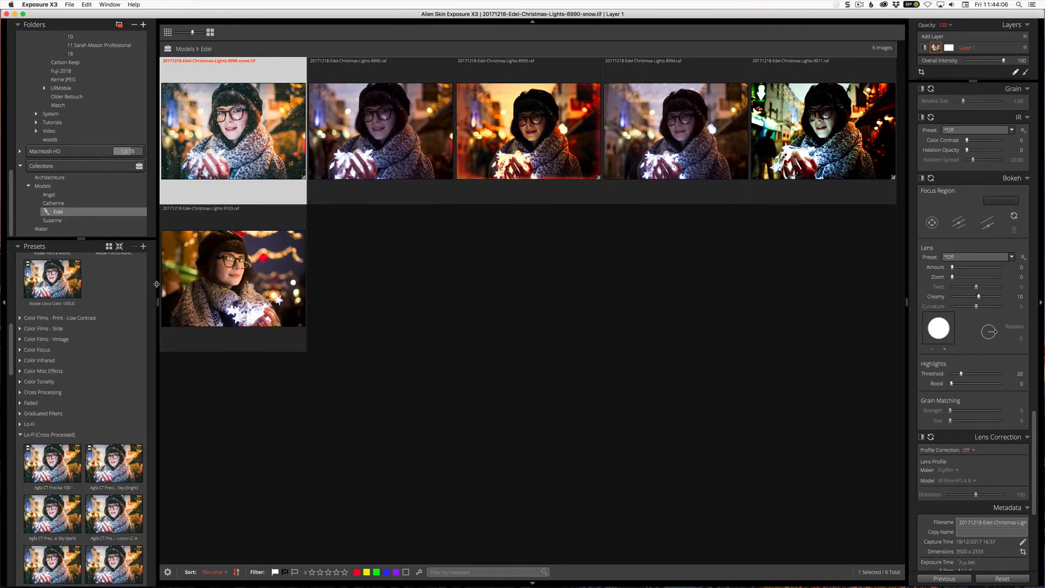
Step: Collapse the Color Films - Print and Lo-Fi (Cross Processed) preset categories
{"action": "scroll", "coordinate": [106, 359], "scroll_direction": "down", "scroll_amount": 20}
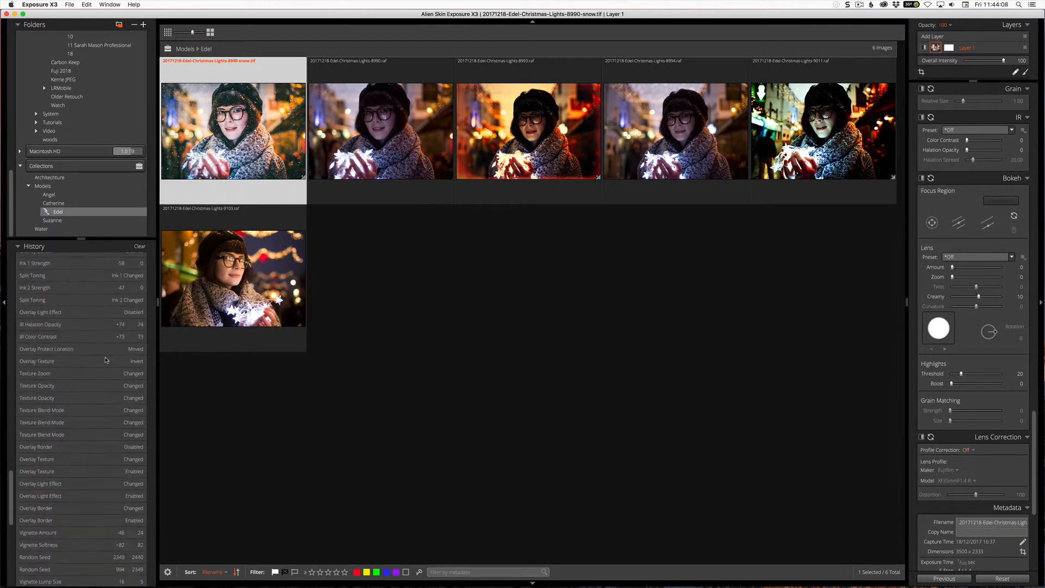
{"action": "scroll", "coordinate": [106, 359], "scroll_direction": "up", "scroll_amount": 20}
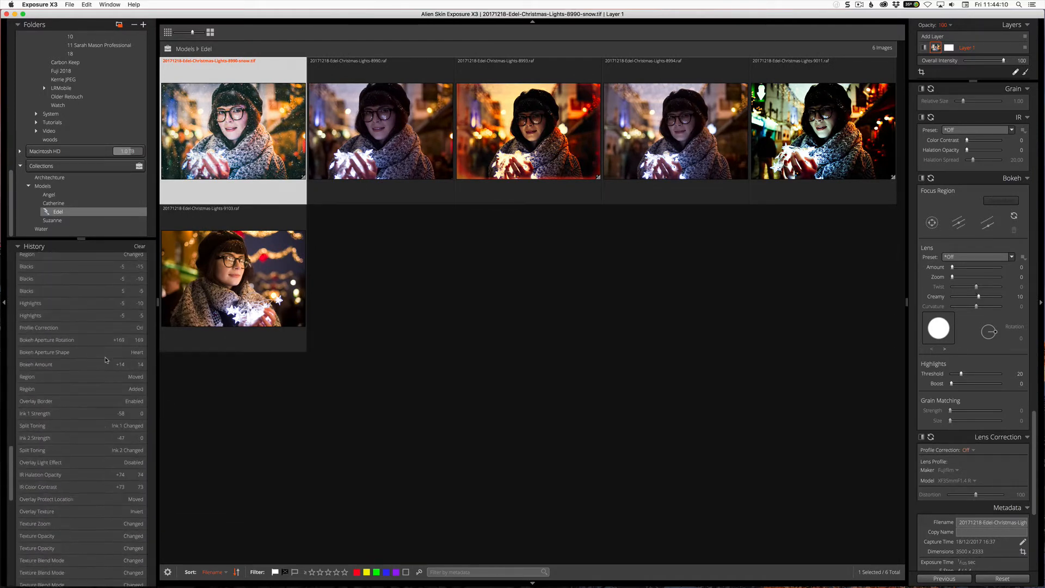
{"action": "scroll", "coordinate": [106, 360], "scroll_direction": "up", "scroll_amount": 15}
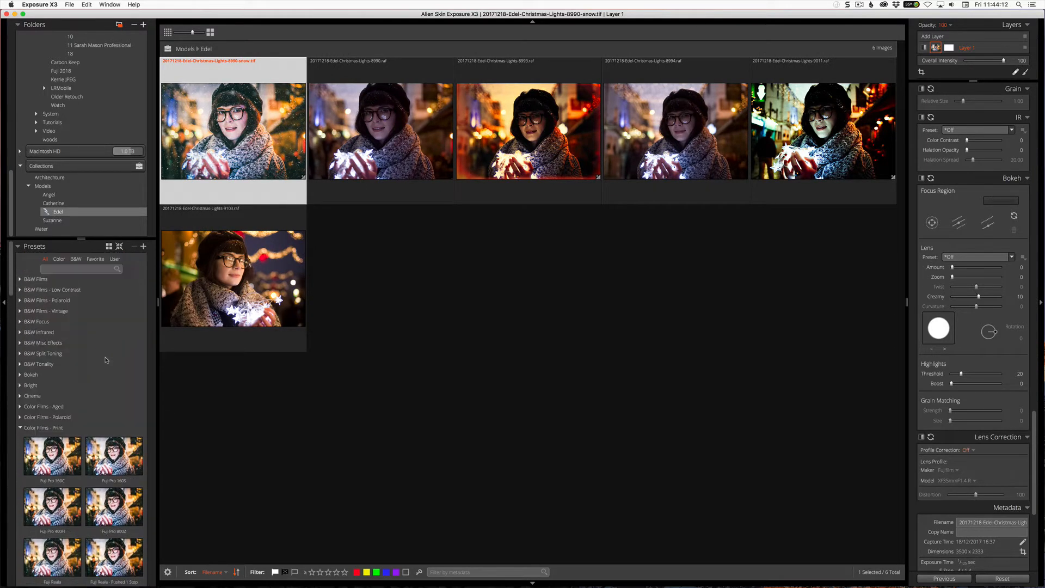
{"action": "scroll", "coordinate": [106, 359], "scroll_direction": "down", "scroll_amount": 5}
{"action": "scroll", "coordinate": [106, 360], "scroll_direction": "up", "scroll_amount": 5}
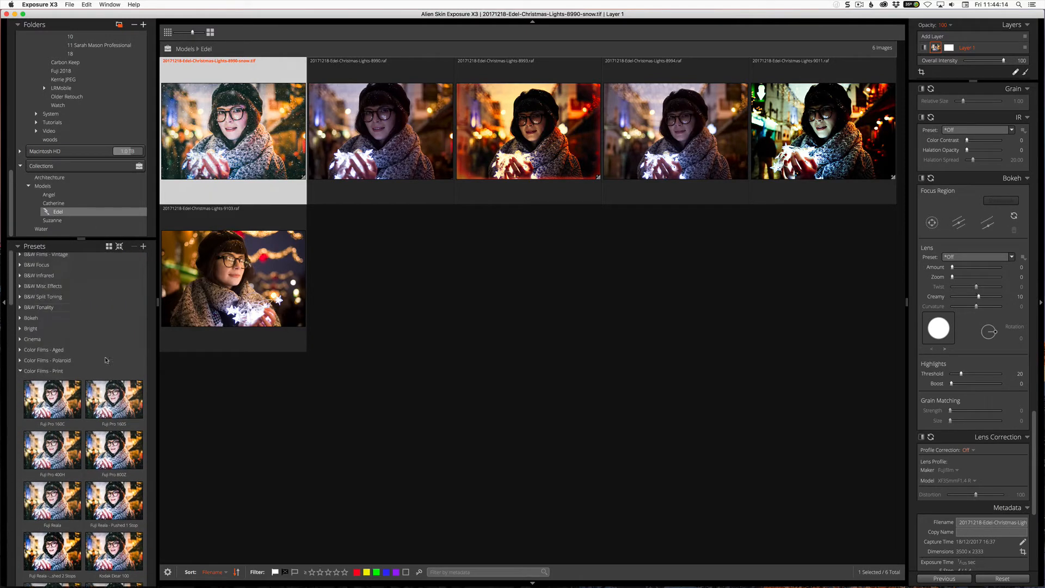
{"action": "left_click", "coordinate": [21, 427]}
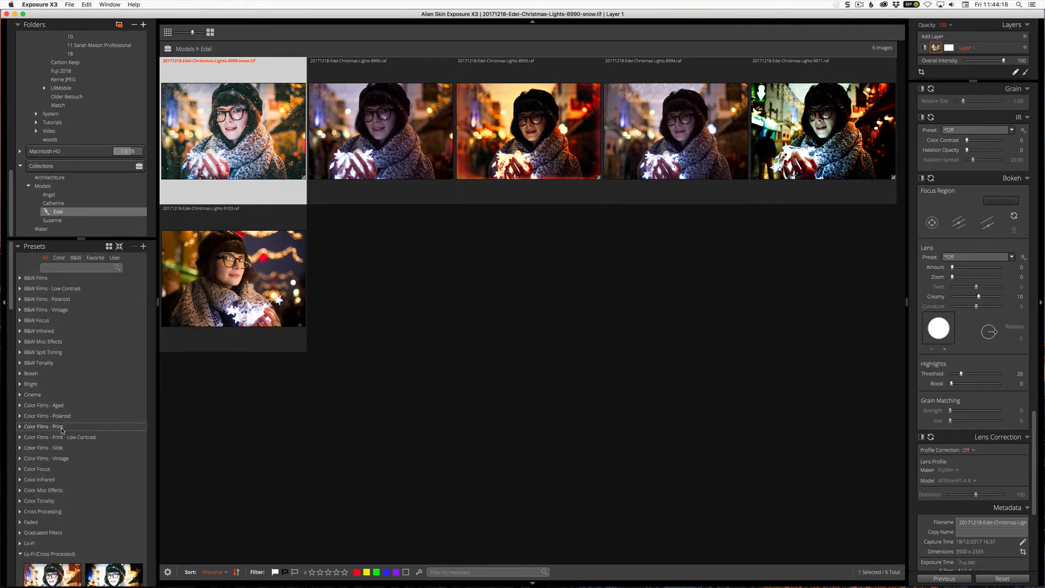
{"action": "scroll", "coordinate": [17, 459], "scroll_direction": "down", "scroll_amount": 5}
{"action": "left_click", "coordinate": [20, 447]}
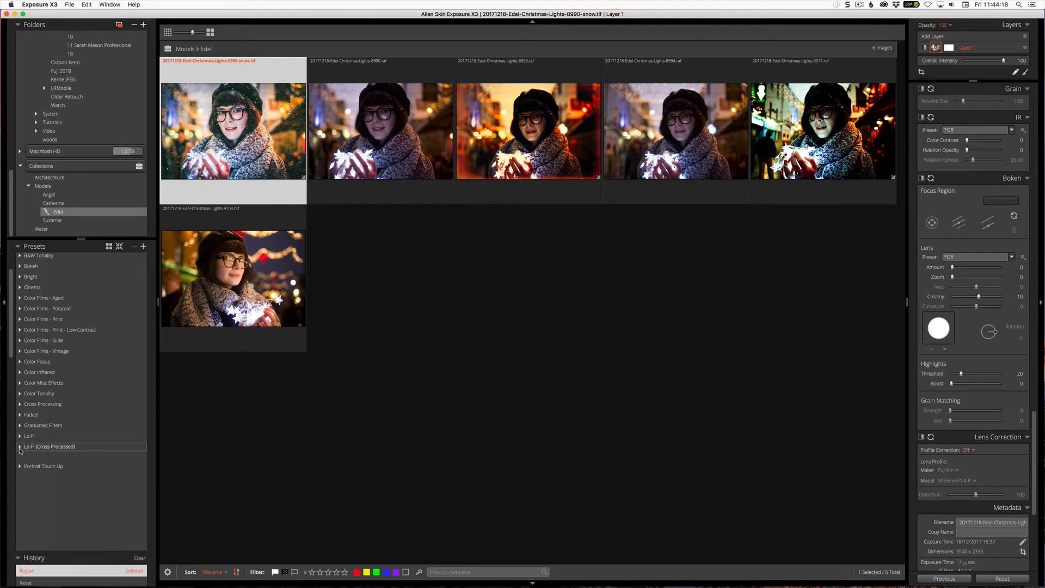
Step: Expand the Portrait Touch Up preset category
{"action": "scroll", "coordinate": [21, 451], "scroll_direction": "up", "scroll_amount": 3}
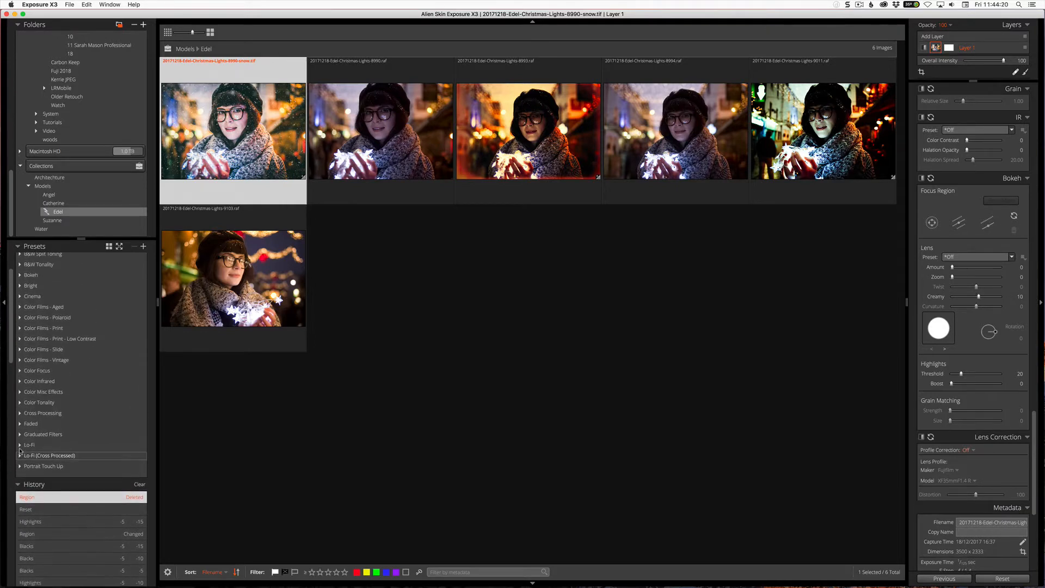
{"action": "scroll", "coordinate": [37, 381], "scroll_direction": "down", "scroll_amount": 3}
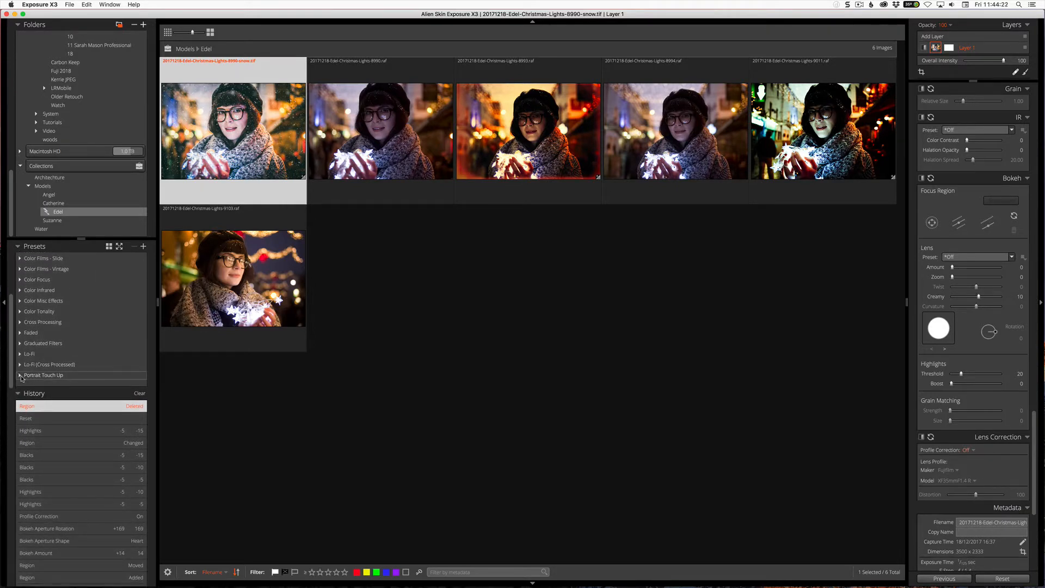
{"action": "left_click", "coordinate": [23, 376]}
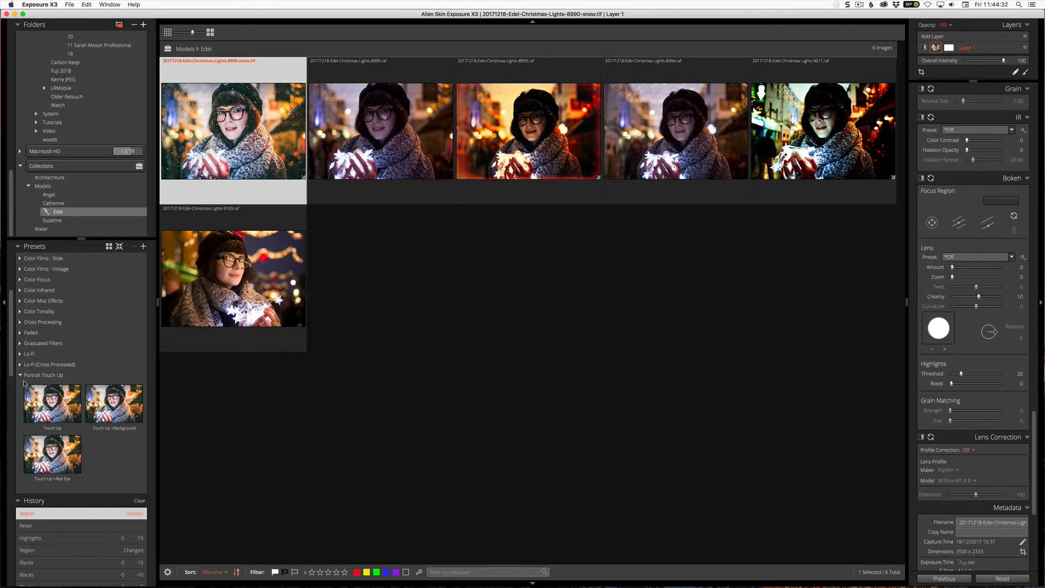
Step: Examine the Portrait Touch Up presets and the recorded edits in the 8990 snow photo's history
{"action": "left_click", "coordinate": [72, 386]}
{"action": "scroll", "coordinate": [73, 386], "scroll_direction": "down", "scroll_amount": 8}
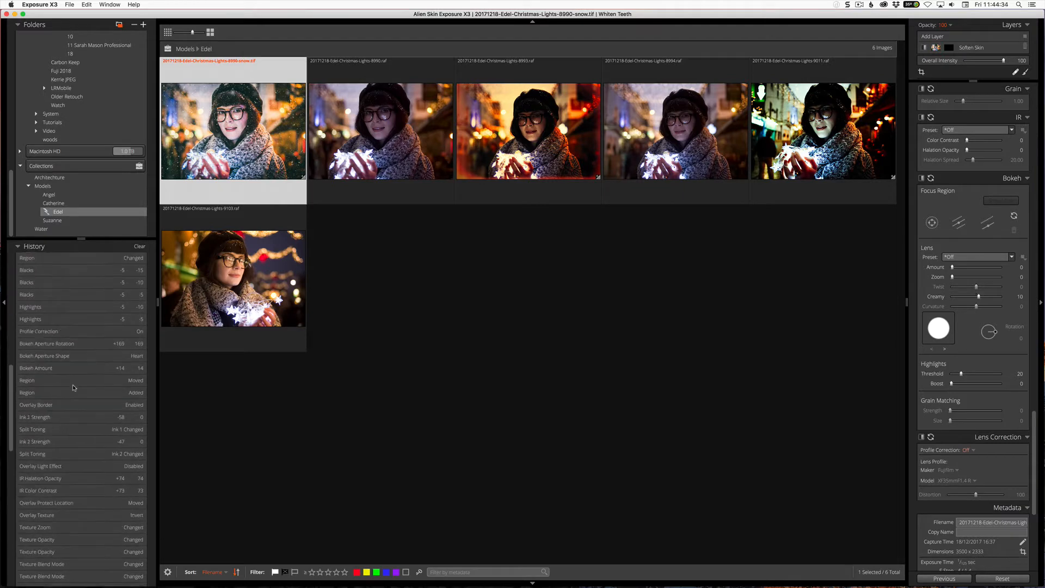
{"action": "scroll", "coordinate": [73, 386], "scroll_direction": "down", "scroll_amount": 5}
{"action": "scroll", "coordinate": [73, 386], "scroll_direction": "up", "scroll_amount": 6}
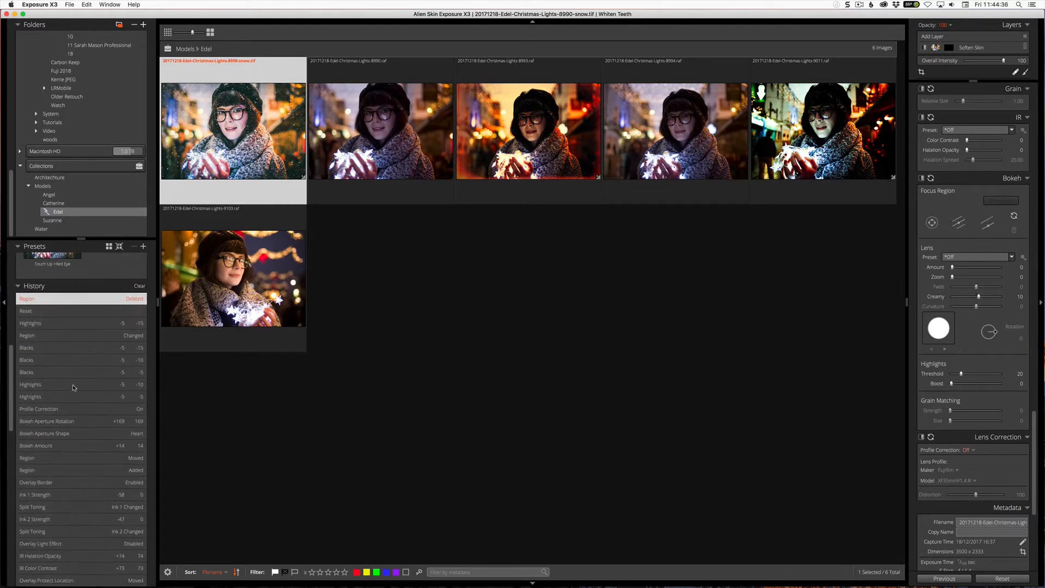
{"action": "scroll", "coordinate": [73, 384], "scroll_direction": "up", "scroll_amount": 8}
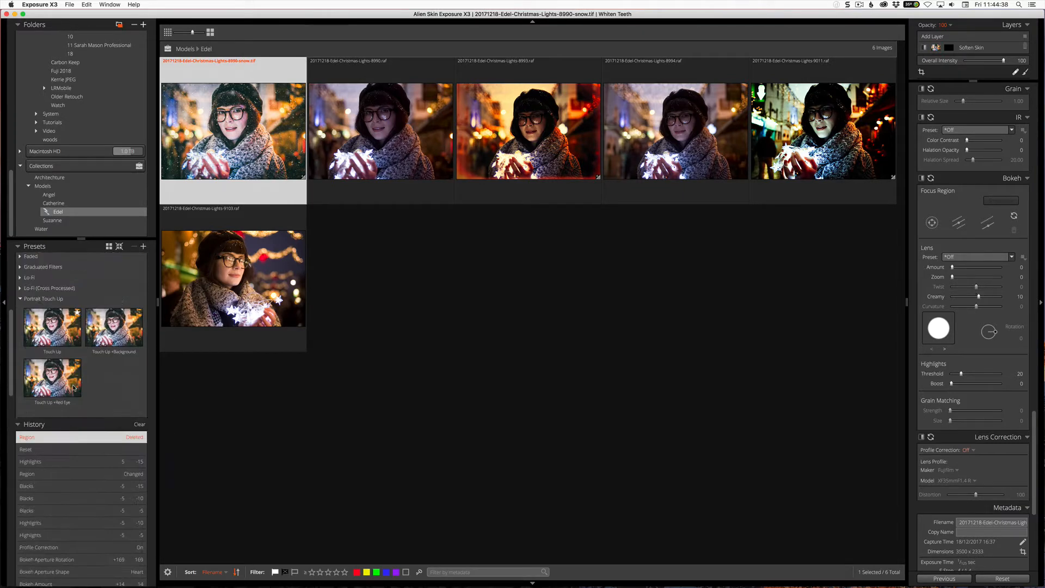
{"action": "scroll", "coordinate": [73, 384], "scroll_direction": "up", "scroll_amount": 5}
{"action": "scroll", "coordinate": [73, 384], "scroll_direction": "down", "scroll_amount": 10}
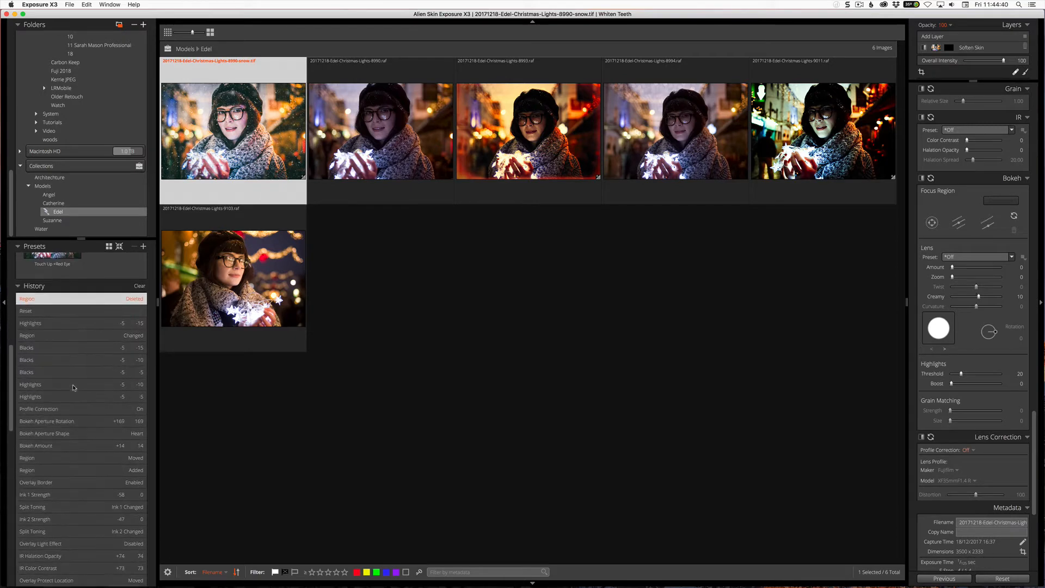
{"action": "scroll", "coordinate": [73, 384], "scroll_direction": "down", "scroll_amount": 8}
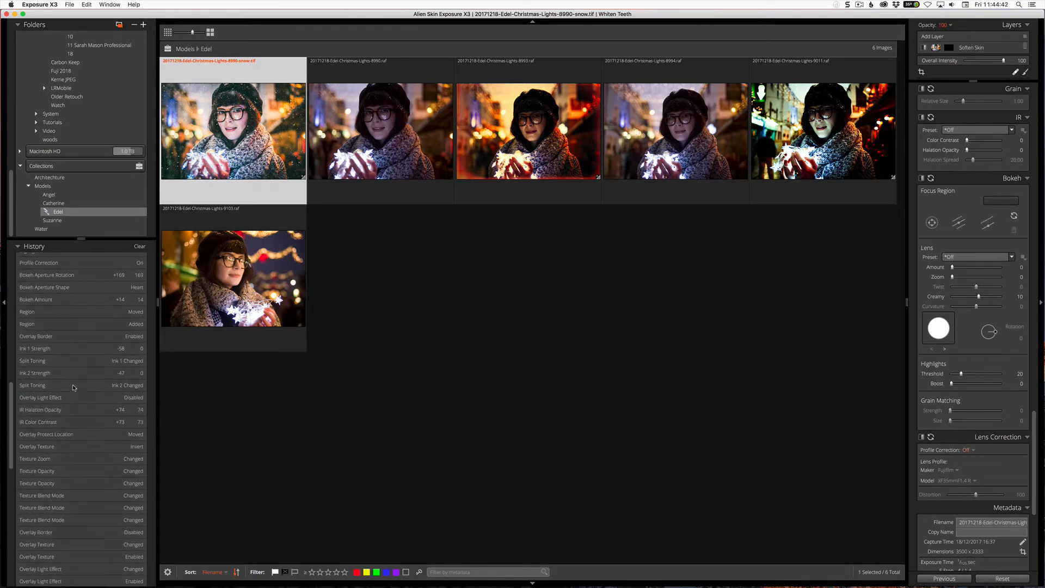
{"action": "left_click", "coordinate": [105, 315]}
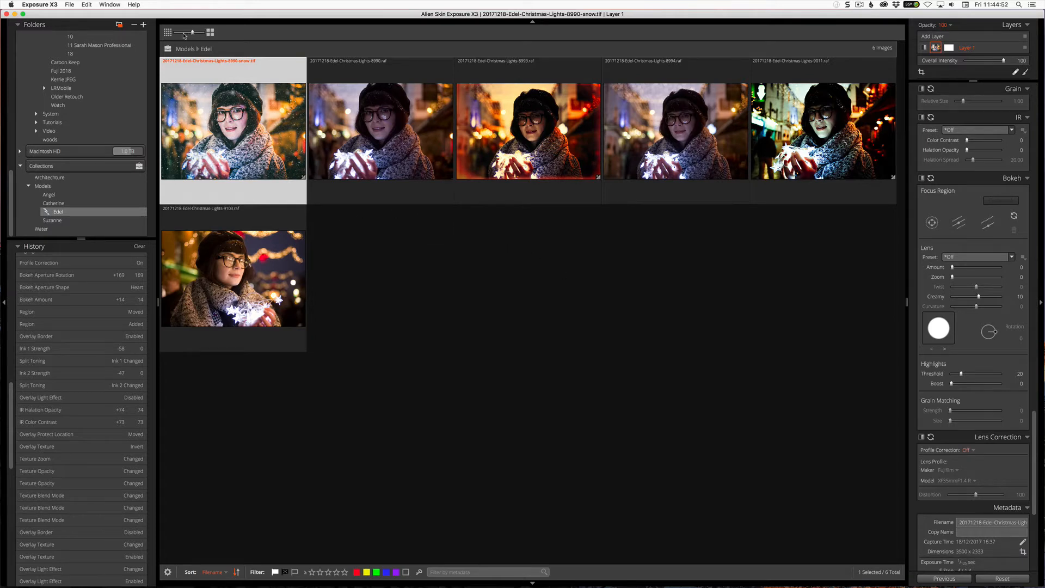
Step: View the filter preset options and the keyword filter for the photo grid, and close both without applying a filter
{"action": "left_click_drag", "start_coordinate": [184, 33], "coordinate": [192, 34]}
{"action": "left_click", "coordinate": [167, 572]}
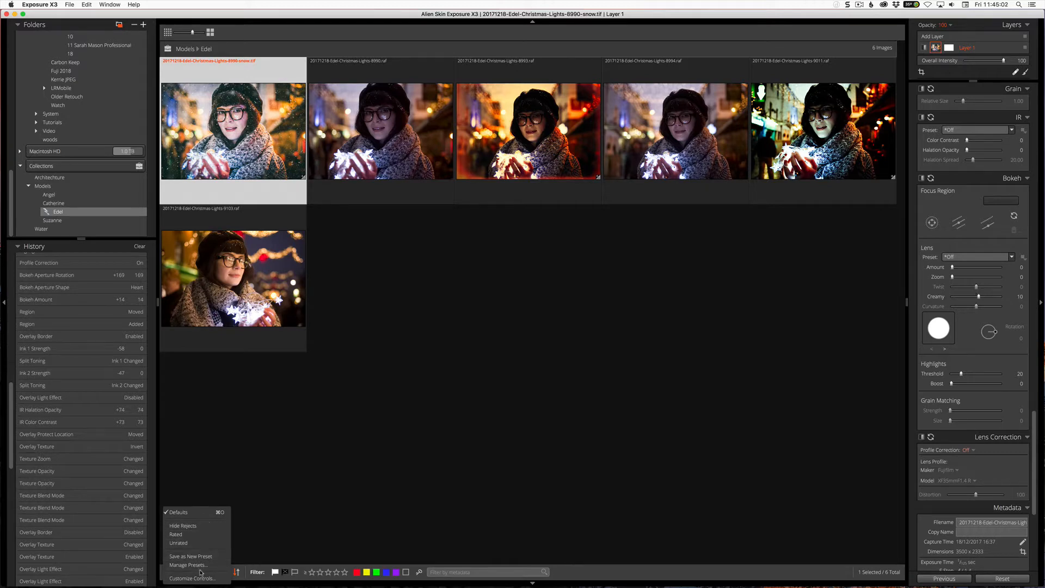
{"action": "left_click", "coordinate": [286, 510]}
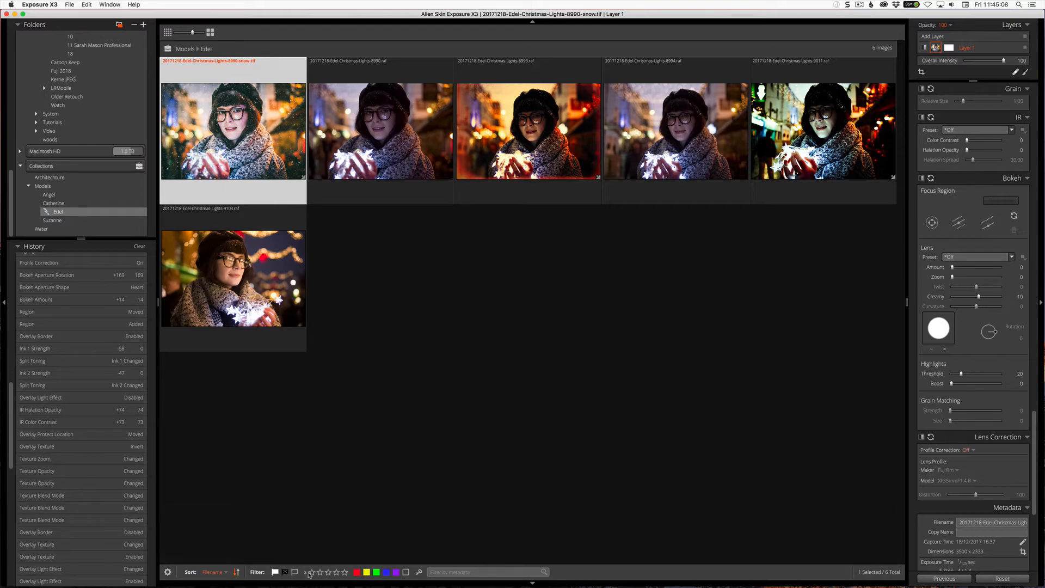
{"action": "left_click", "coordinate": [419, 572]}
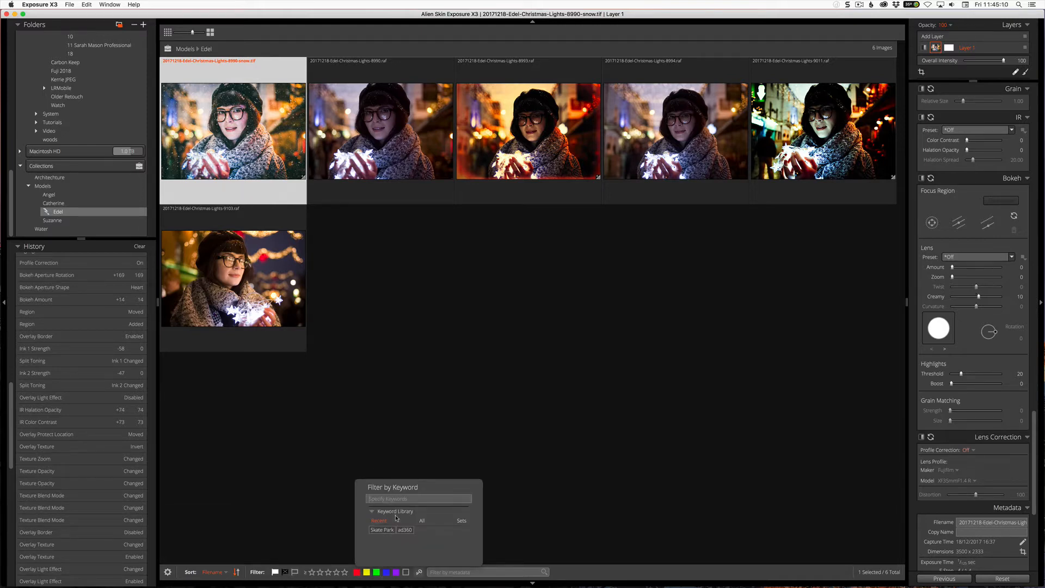
{"action": "left_click", "coordinate": [544, 513]}
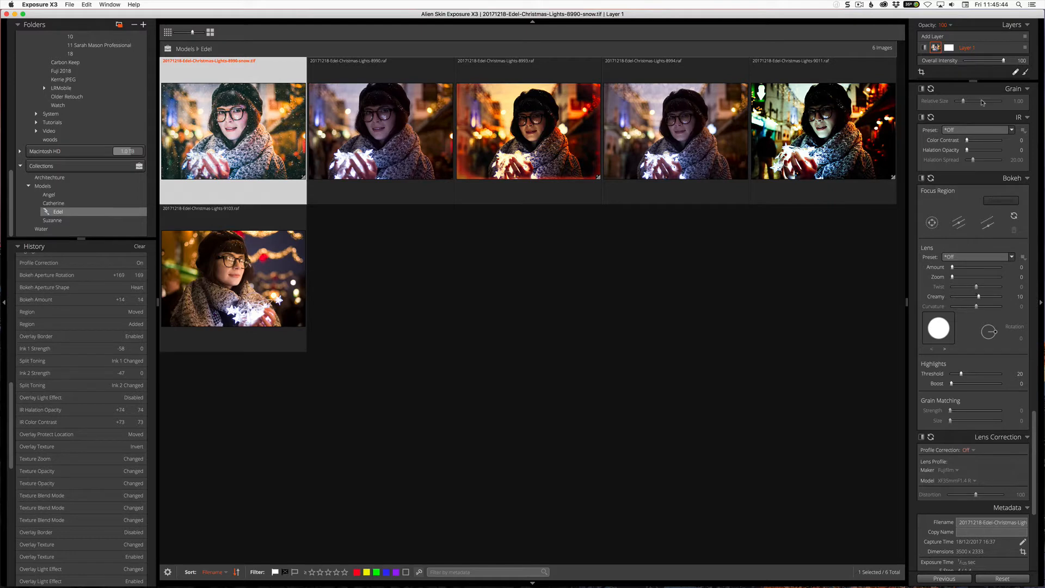
Step: Review the Basic and Detail adjustments, and apply the Warming Filter color filter preset to the 8990 snow photo
{"action": "scroll", "coordinate": [990, 104], "scroll_direction": "up", "scroll_amount": 15}
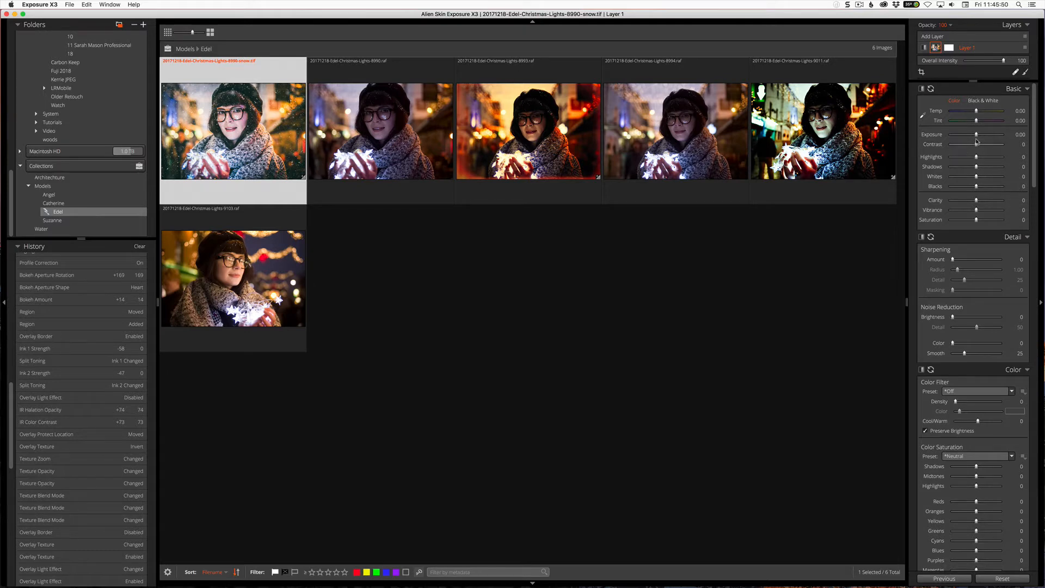
{"action": "scroll", "coordinate": [977, 185], "scroll_direction": "down", "scroll_amount": 5}
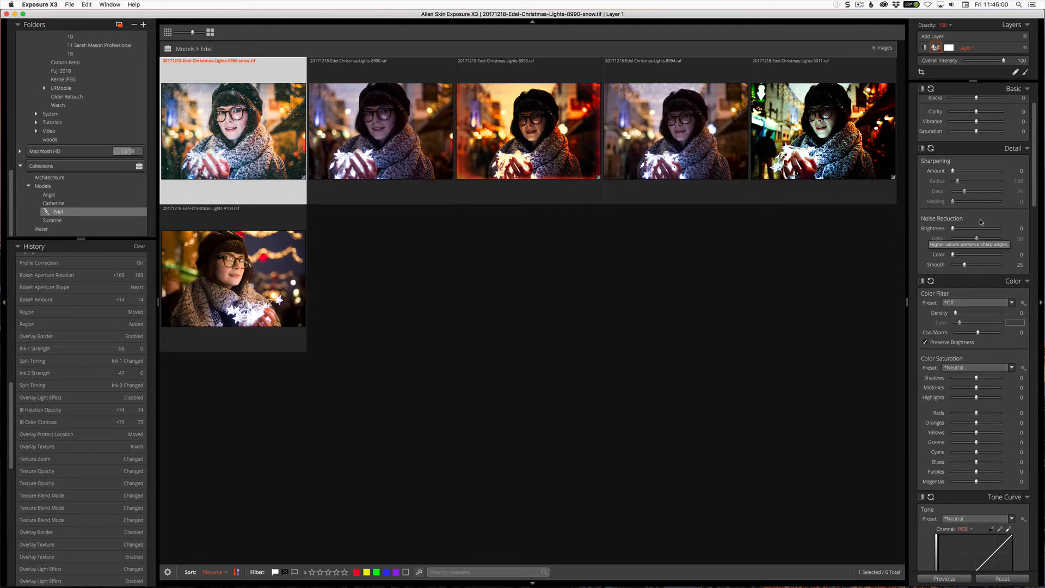
{"action": "scroll", "coordinate": [980, 223], "scroll_direction": "down", "scroll_amount": 2}
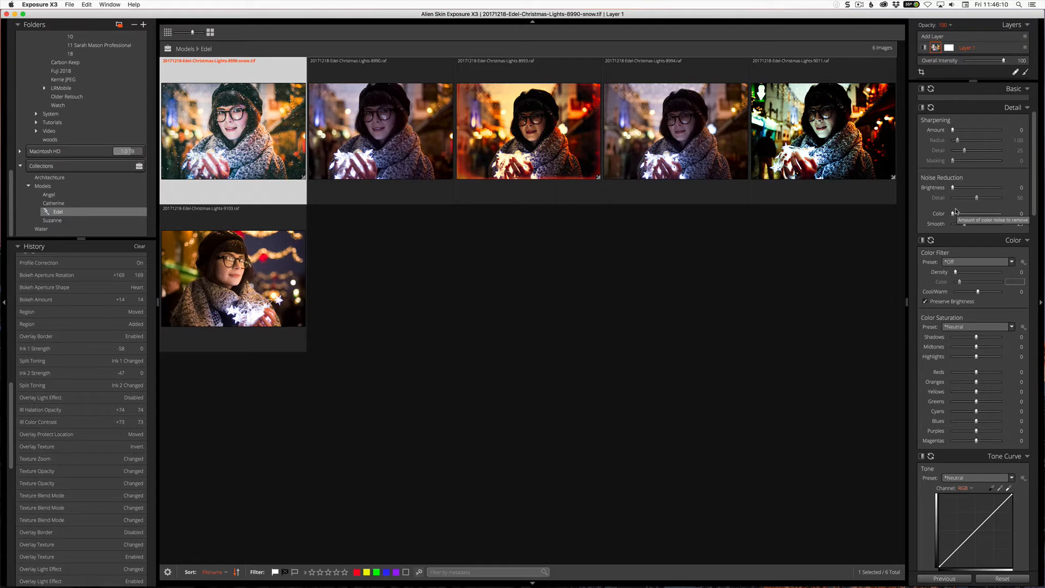
{"action": "scroll", "coordinate": [956, 212], "scroll_direction": "down", "scroll_amount": 5}
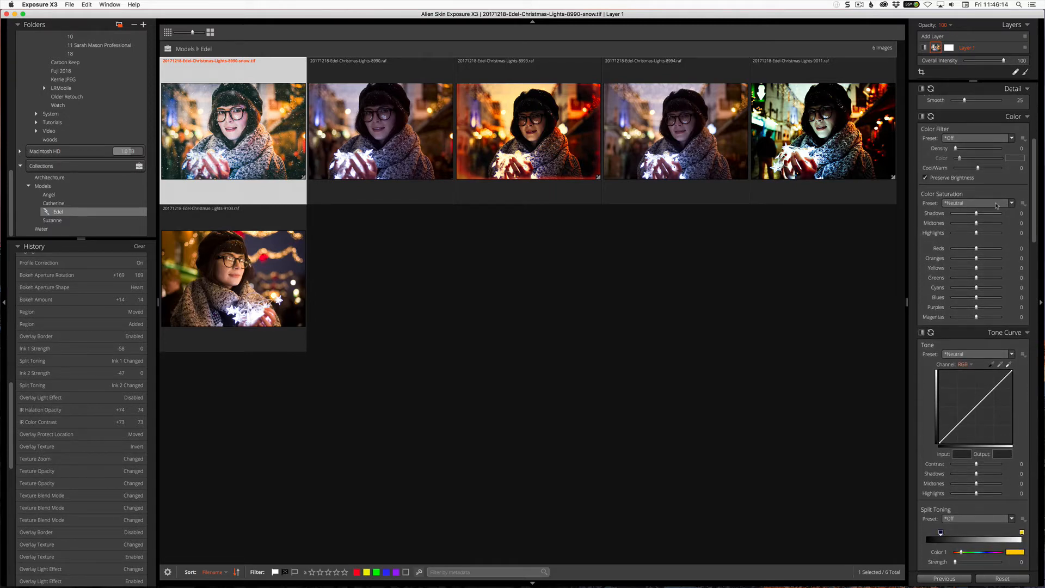
{"action": "left_click", "coordinate": [970, 142]}
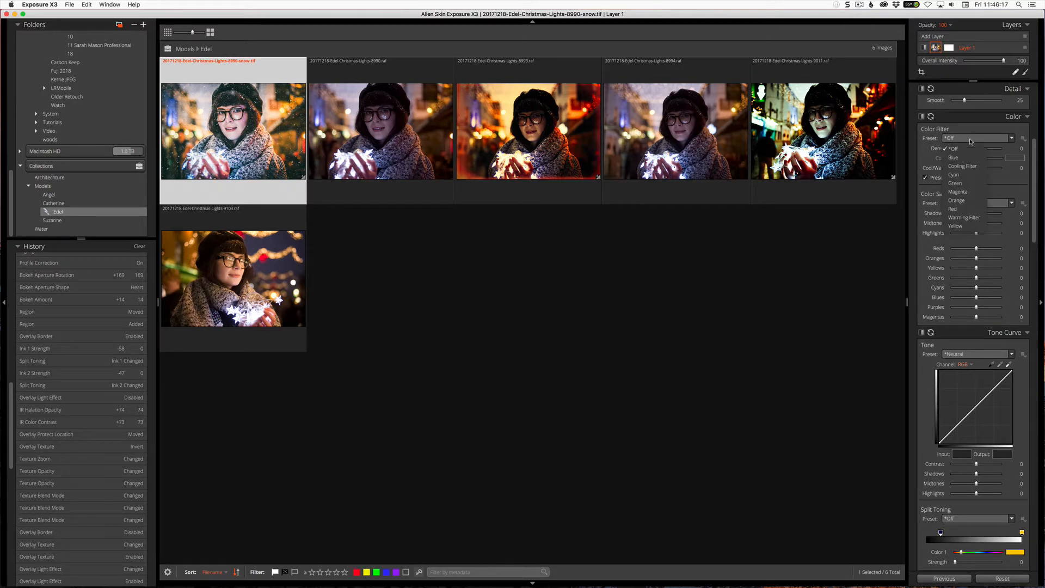
{"action": "left_click", "coordinate": [967, 221]}
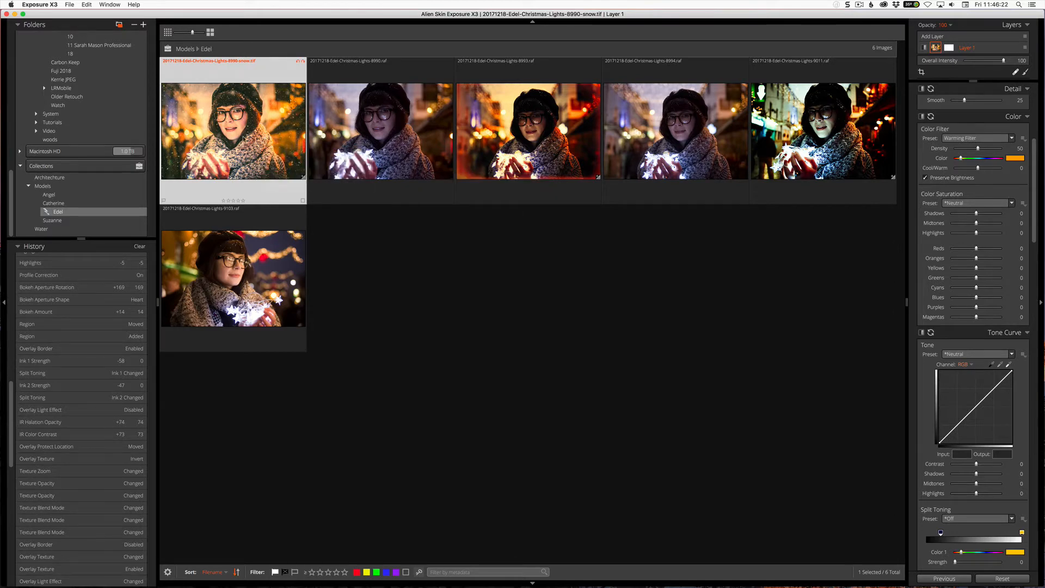
Step: Enlarge the 8990 snow photo, try the Warming Filter at density 10, and set the color filter preset to Off
{"action": "double_click", "coordinate": [244, 136]}
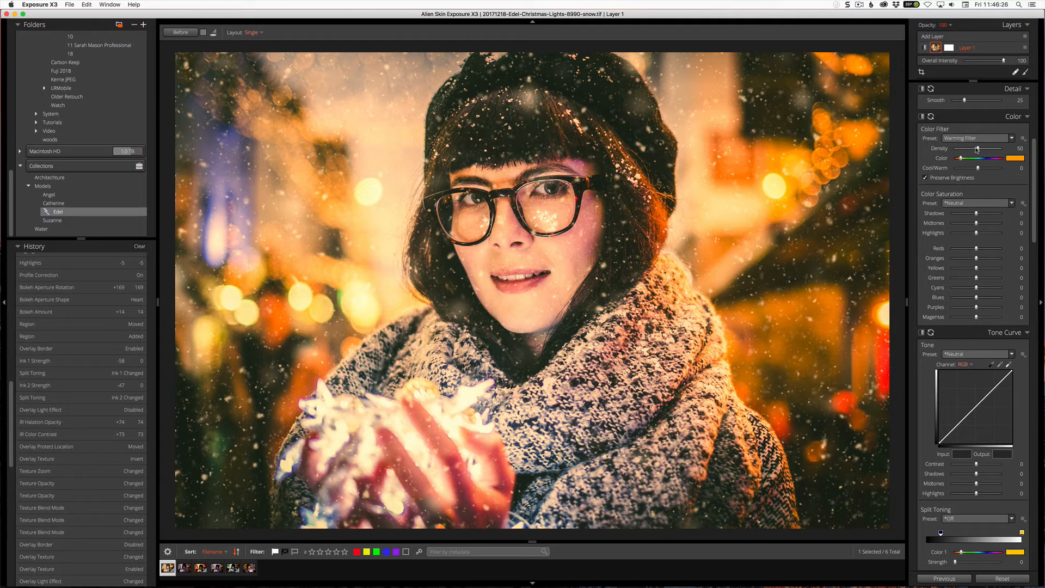
{"action": "left_click_drag", "start_coordinate": [967, 151], "coordinate": [960, 150]}
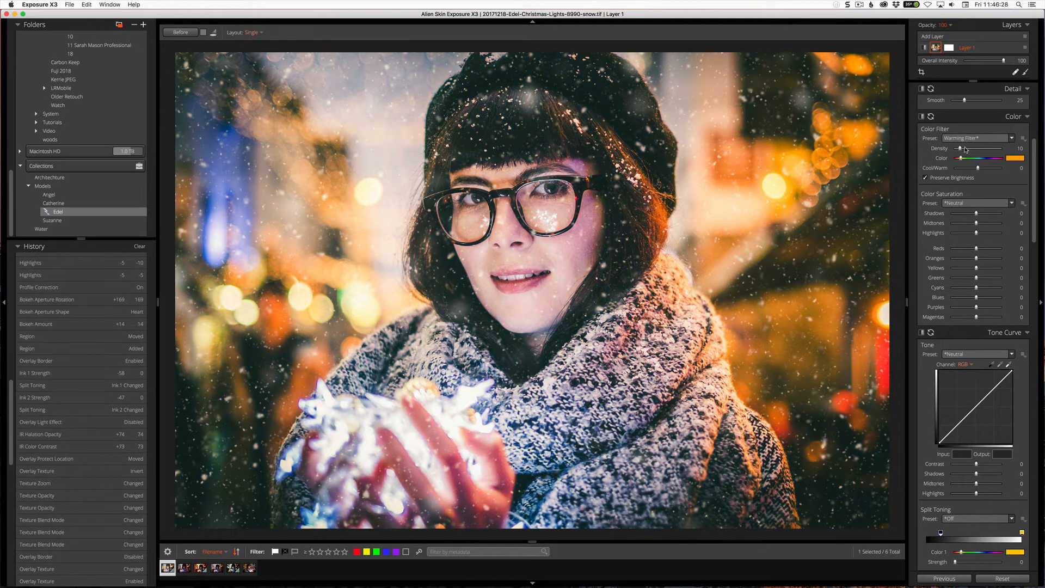
{"action": "left_click", "coordinate": [970, 140]}
{"action": "left_click", "coordinate": [970, 148]}
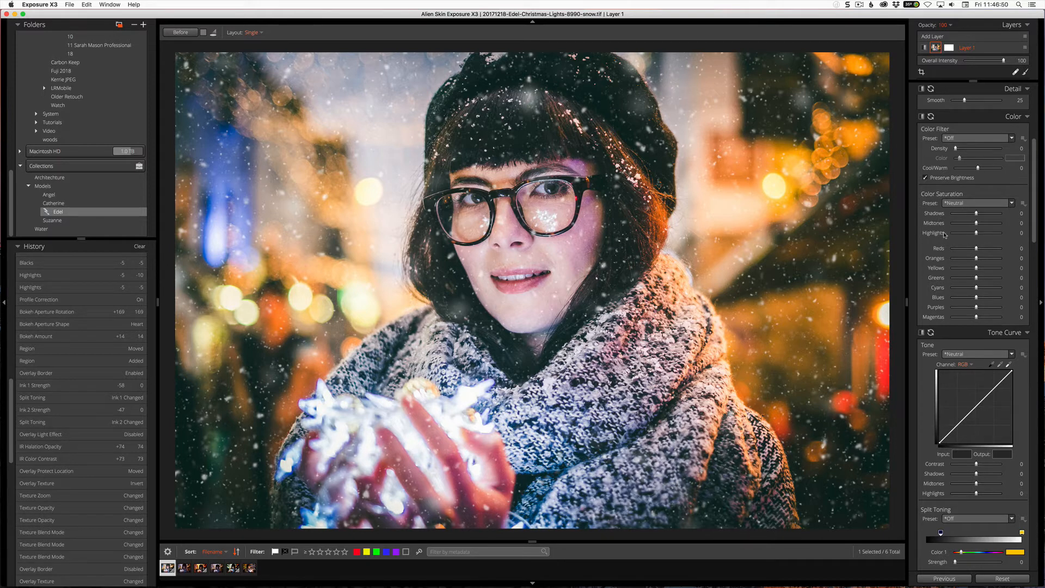
Step: Try color saturation with Shadows at -100 and Highlights at 100, resetting each slider to 0
{"action": "left_click_drag", "start_coordinate": [977, 214], "coordinate": [923, 214]}
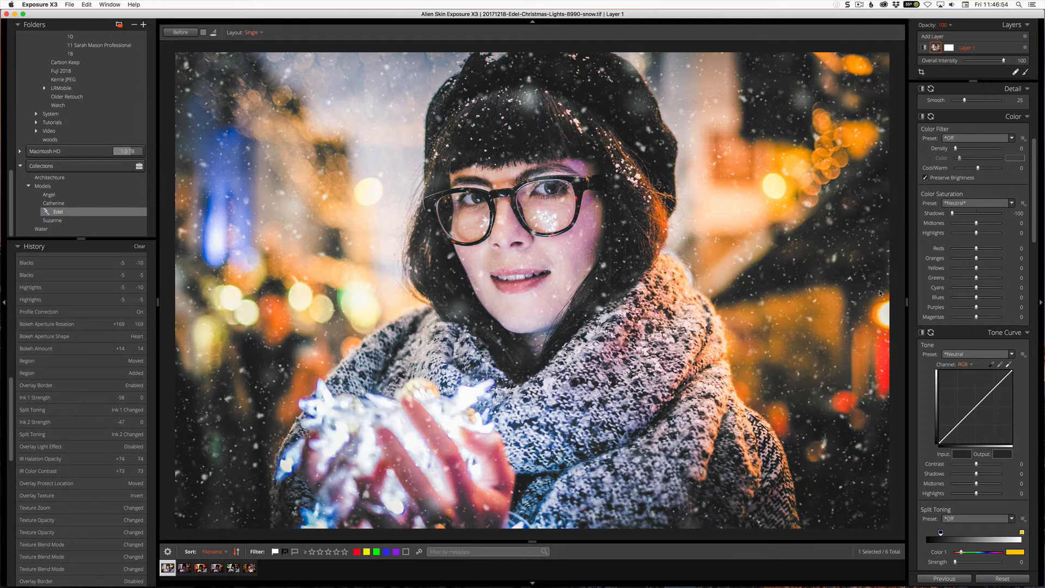
{"action": "double_click", "coordinate": [934, 214]}
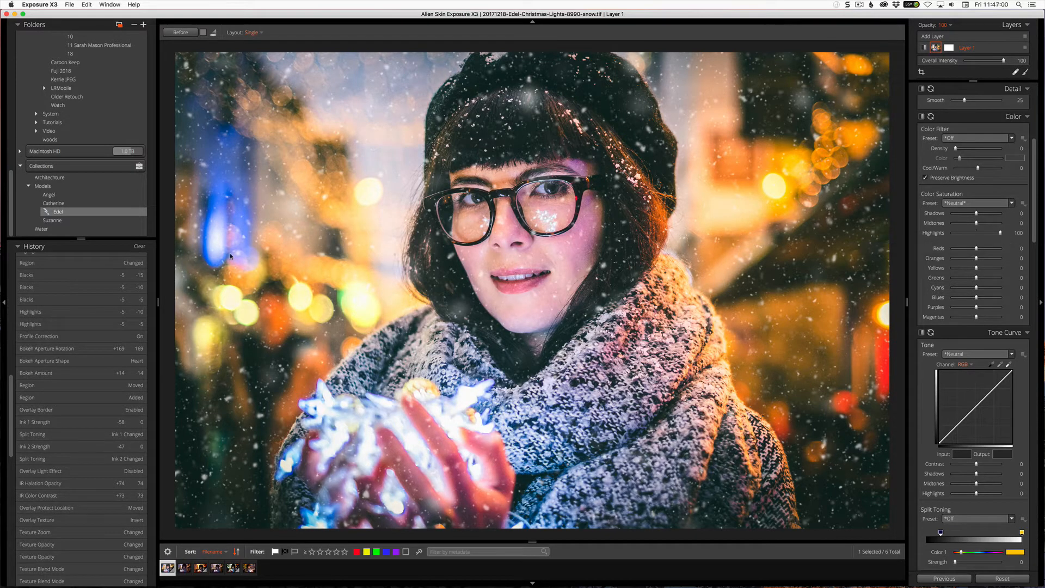
{"action": "double_click", "coordinate": [934, 233]}
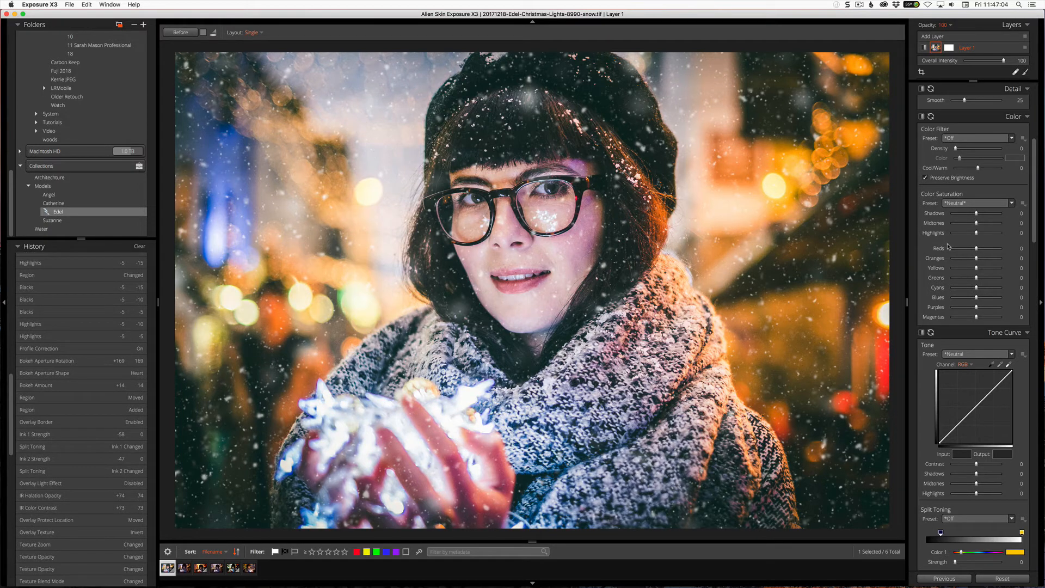
Step: Shape the RGB tone curve with the black point output at 11.96 and an upper point raised to 71.74
{"action": "scroll", "coordinate": [947, 247], "scroll_direction": "down", "scroll_amount": 7}
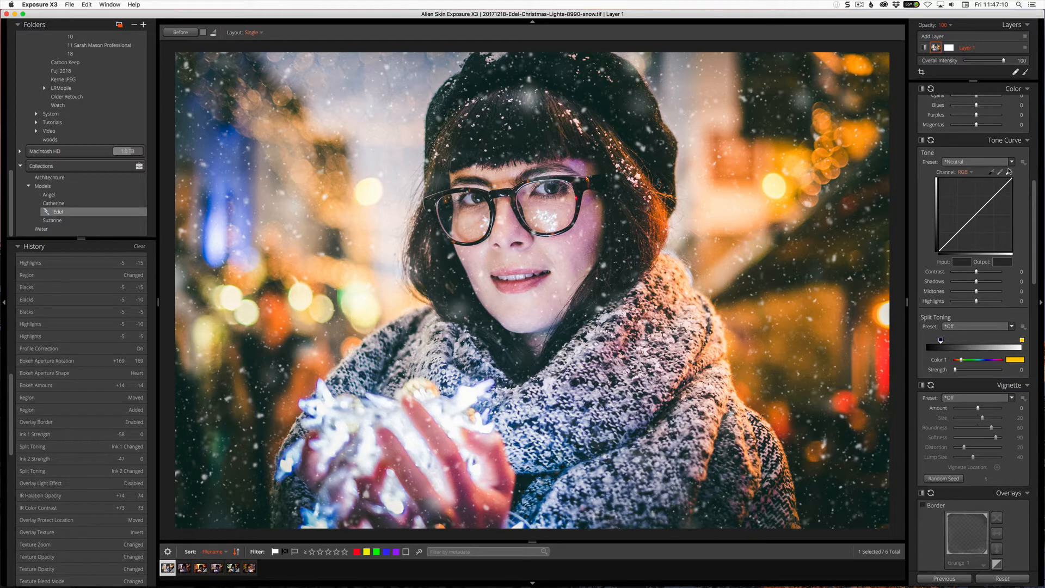
{"action": "left_click_drag", "start_coordinate": [961, 228], "coordinate": [939, 243]}
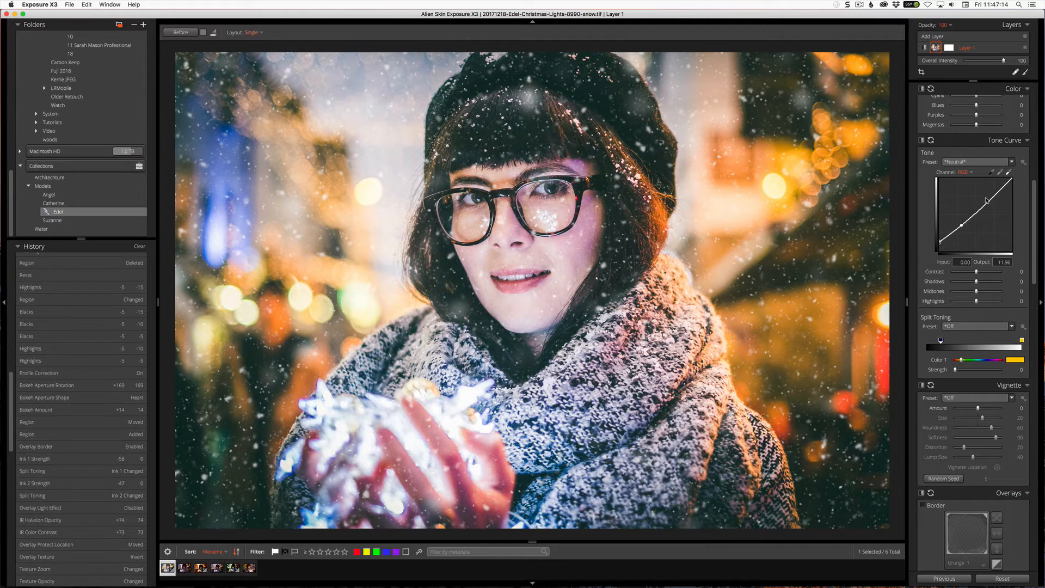
{"action": "left_click_drag", "start_coordinate": [986, 200], "coordinate": [985, 197]}
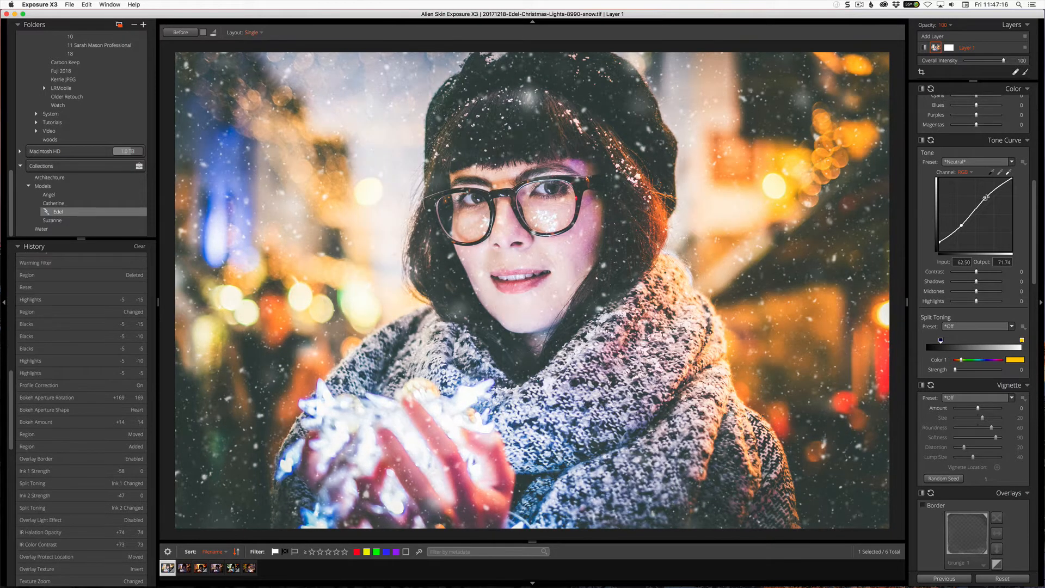
Step: Pull down the midtones of the red channel's tone curve, and reset the tone curve to the Neutral preset
{"action": "left_click", "coordinate": [963, 172]}
{"action": "left_click", "coordinate": [966, 190]}
{"action": "left_click_drag", "start_coordinate": [983, 211], "coordinate": [979, 216]}
{"action": "left_click", "coordinate": [978, 217]}
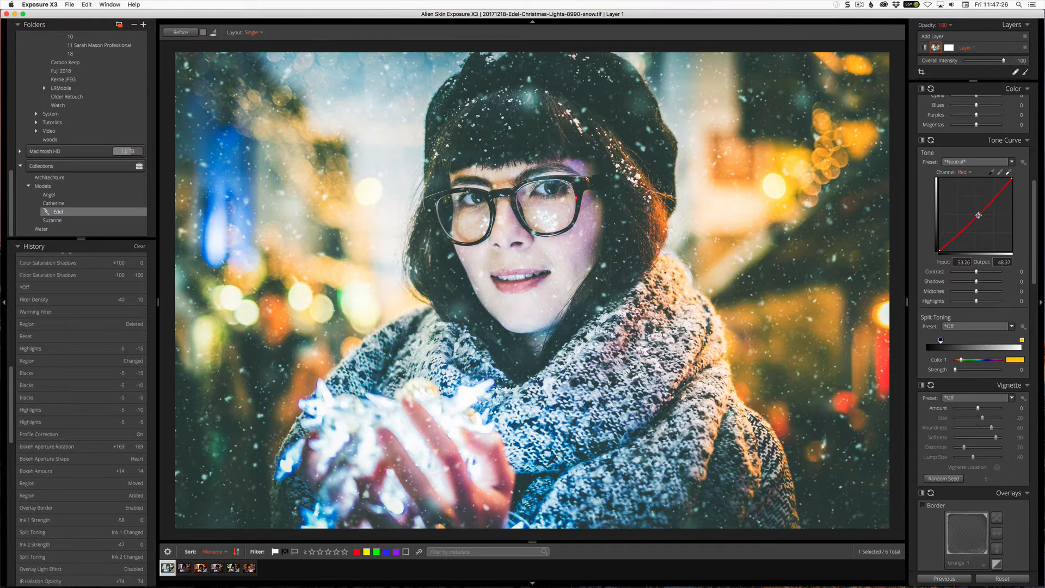
{"action": "left_click", "coordinate": [952, 162]}
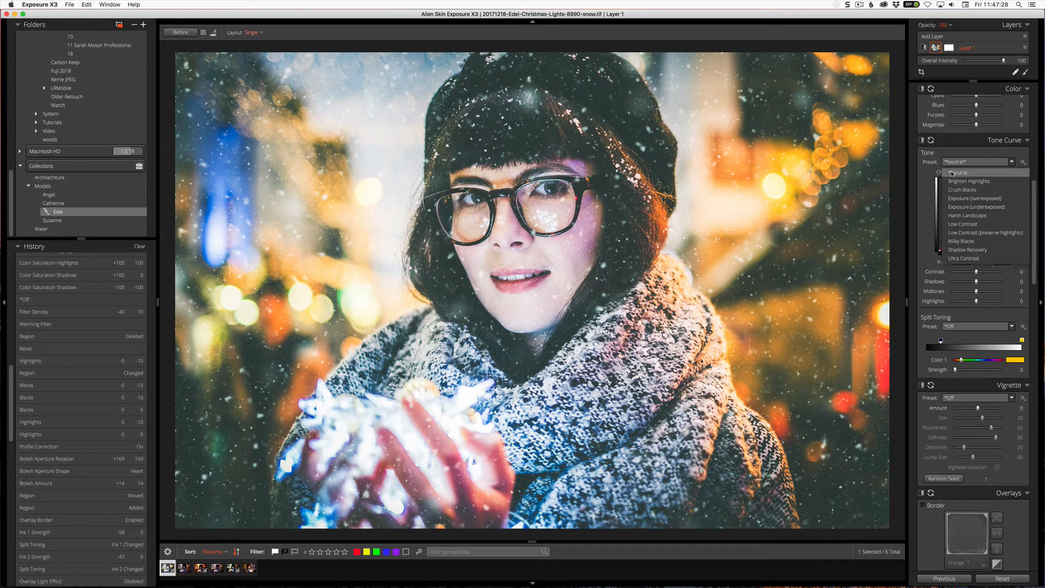
{"action": "left_click", "coordinate": [954, 173]}
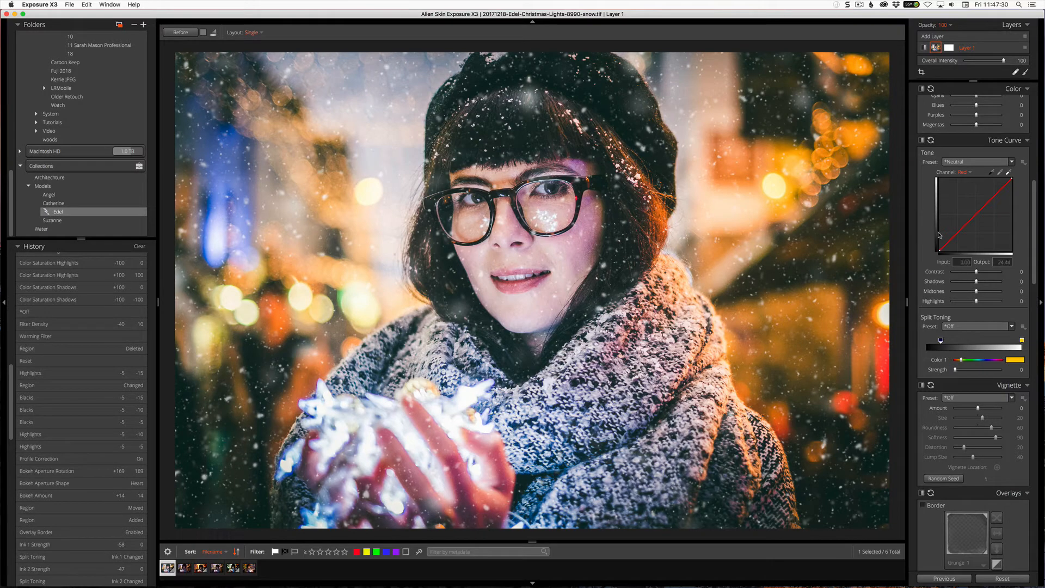
Step: Set split toning Color 2 to strength 48 and Color 1 to strength 42, moving the Color 1 ink toward the shadows
{"action": "scroll", "coordinate": [989, 309], "scroll_direction": "down", "scroll_amount": 3}
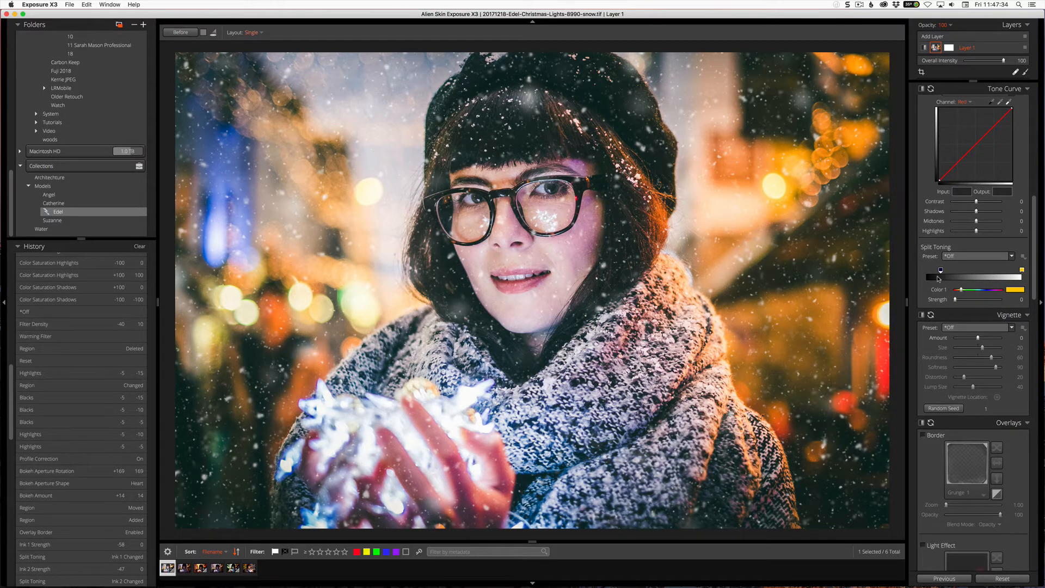
{"action": "left_click", "coordinate": [940, 271]}
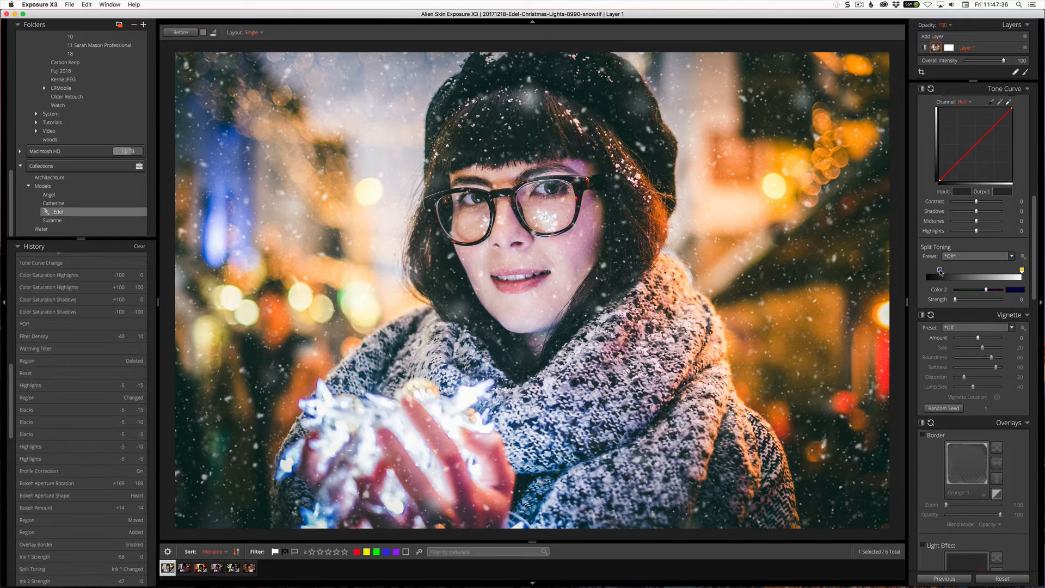
{"action": "mouse_move", "coordinate": [955, 299]}
{"action": "left_mouse_down"}
{"action": "mouse_move", "coordinate": [977, 299]}
{"action": "mouse_move", "coordinate": [963, 271]}
{"action": "mouse_move", "coordinate": [998, 272]}
{"action": "mouse_move", "coordinate": [941, 272]}
{"action": "left_mouse_up"}
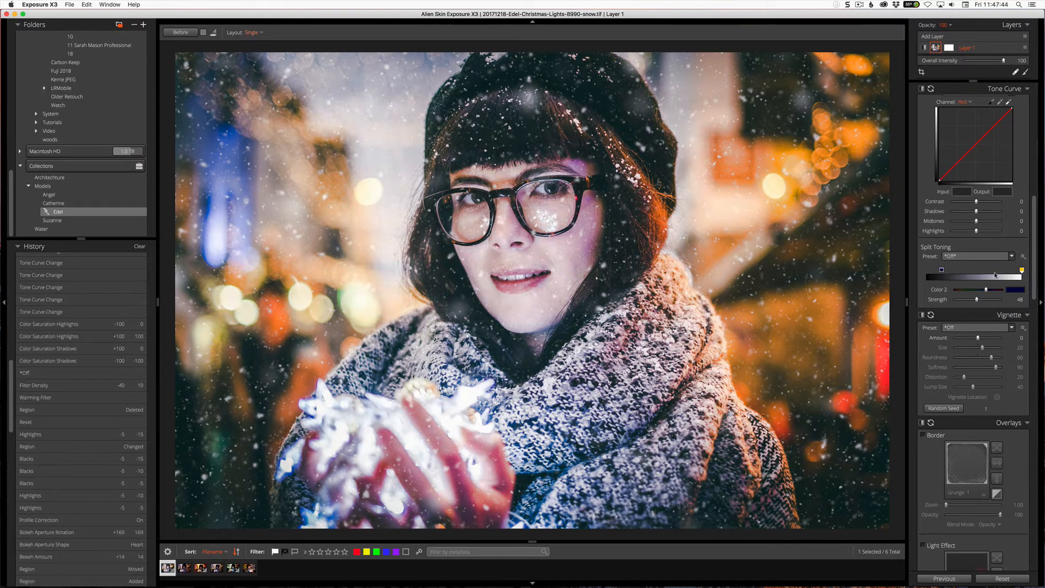
{"action": "mouse_move", "coordinate": [1021, 271]}
{"action": "left_mouse_down"}
{"action": "mouse_move", "coordinate": [964, 276]}
{"action": "mouse_move", "coordinate": [973, 300]}
{"action": "mouse_move", "coordinate": [951, 272]}
{"action": "left_mouse_up"}
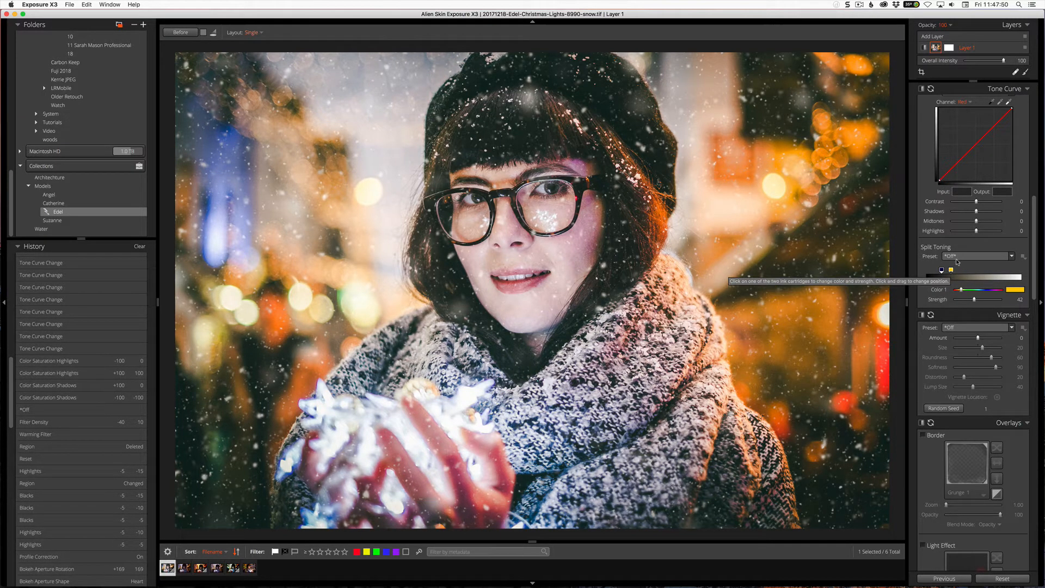
Step: Remove the split toning by returning both ink strengths to 0
{"action": "left_click", "coordinate": [956, 257]}
{"action": "left_click", "coordinate": [954, 267]}
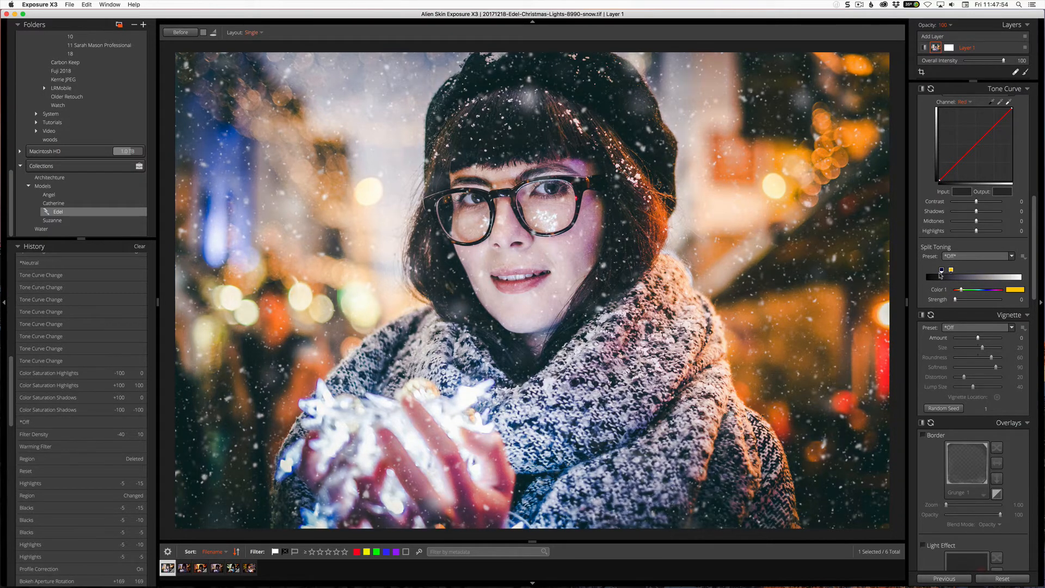
{"action": "left_click", "coordinate": [941, 270]}
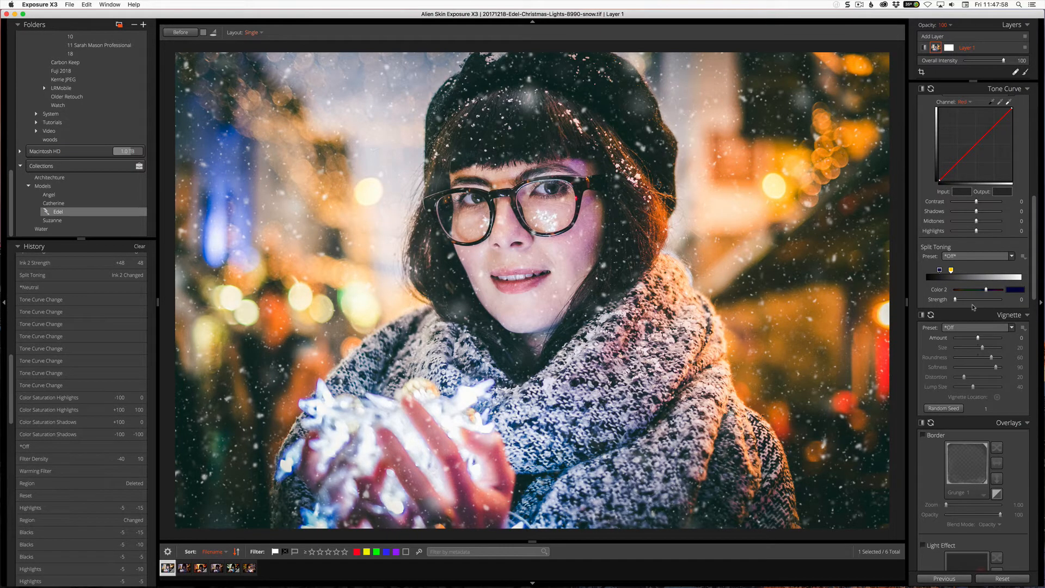
Step: Add a vignette with amount 56, size -26, roundness 58 and softness 0, and center it on the subject's face
{"action": "scroll", "coordinate": [970, 328], "scroll_direction": "down", "scroll_amount": 8}
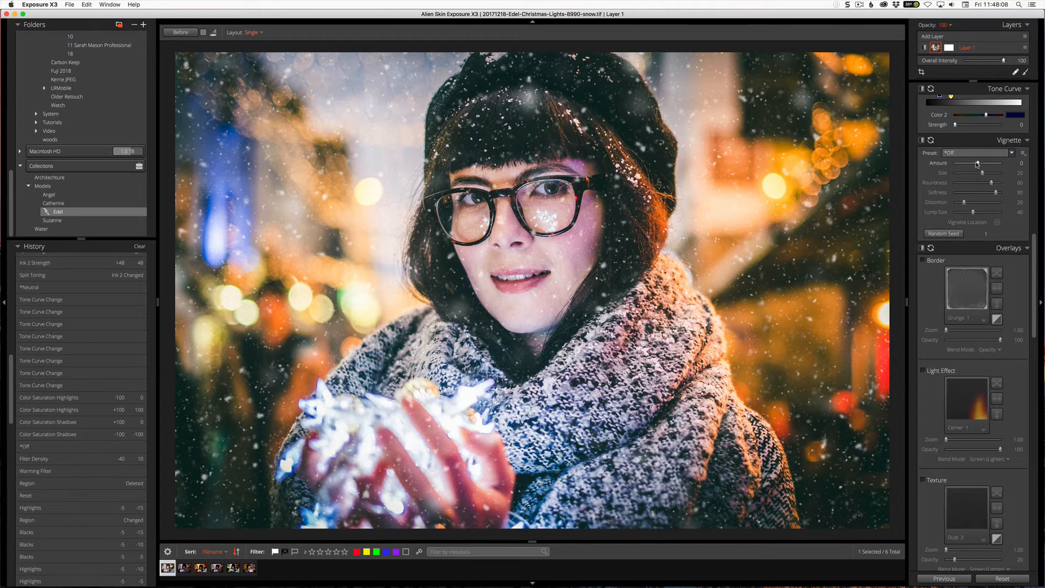
{"action": "mouse_move", "coordinate": [978, 163]}
{"action": "left_mouse_down"}
{"action": "mouse_move", "coordinate": [991, 163]}
{"action": "mouse_move", "coordinate": [954, 195]}
{"action": "mouse_move", "coordinate": [982, 174]}
{"action": "mouse_move", "coordinate": [972, 175]}
{"action": "left_mouse_up"}
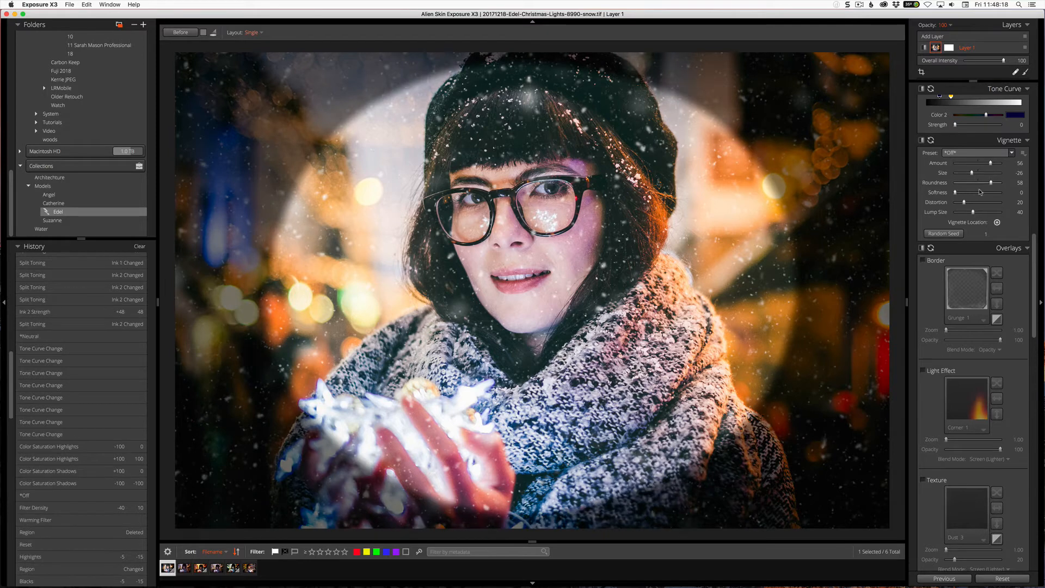
{"action": "left_click", "coordinate": [997, 222]}
{"action": "left_click", "coordinate": [528, 275]}
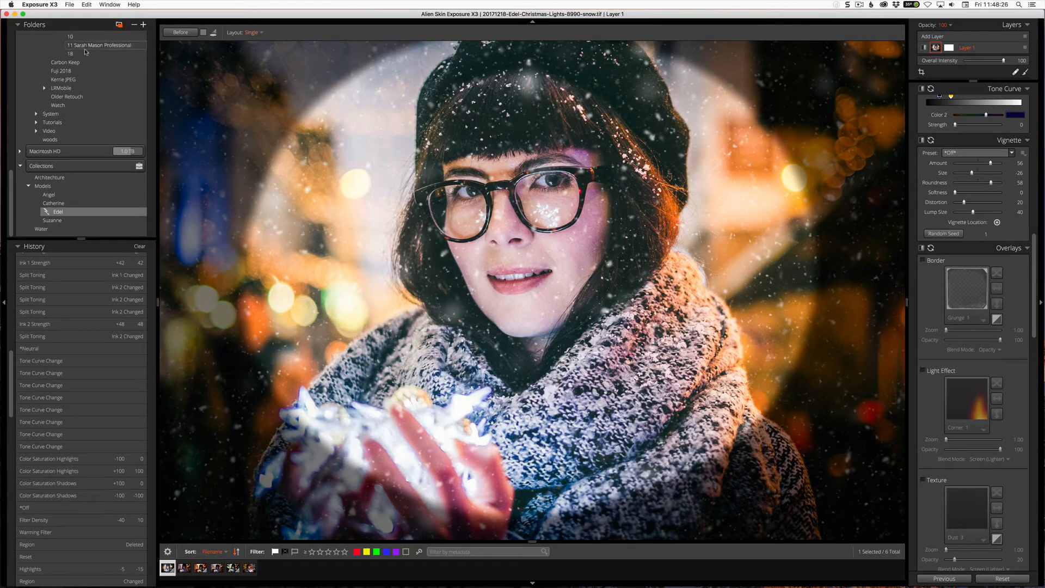
{"action": "scroll", "coordinate": [265, 96], "scroll_direction": "up", "scroll_amount": 3}
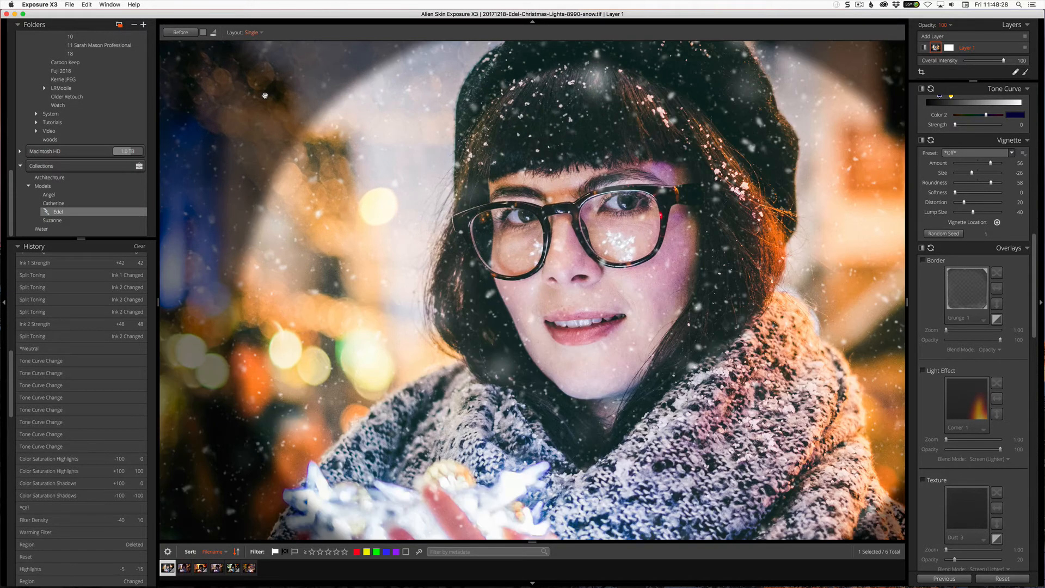
{"action": "scroll", "coordinate": [265, 96], "scroll_direction": "down", "scroll_amount": 4}
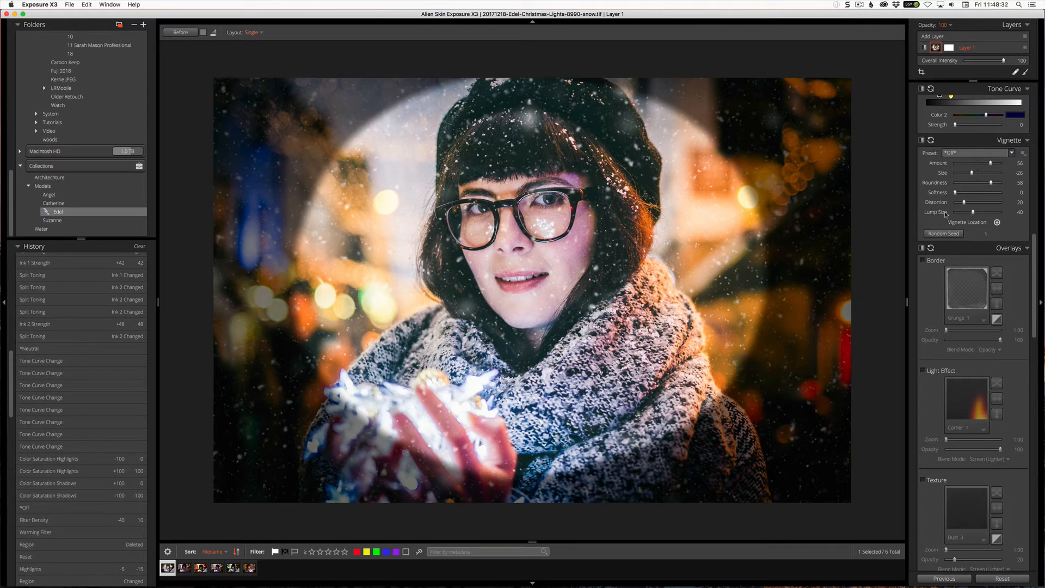
Step: Set the vignette's distortion to 100 and its lump size to 78
{"action": "left_click_drag", "start_coordinate": [963, 202], "coordinate": [992, 202]}
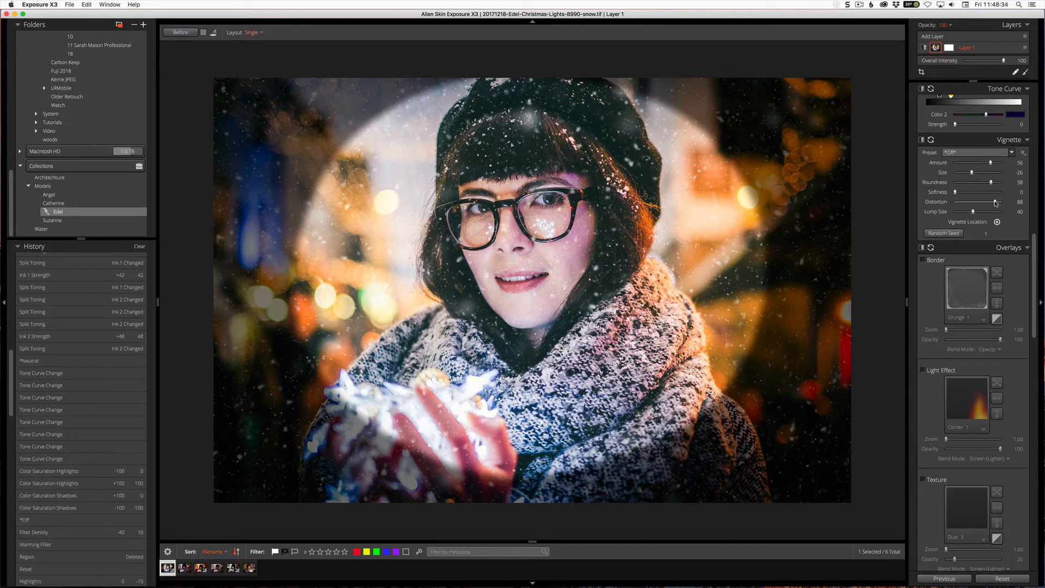
{"action": "left_click_drag", "start_coordinate": [996, 203], "coordinate": [1000, 205]}
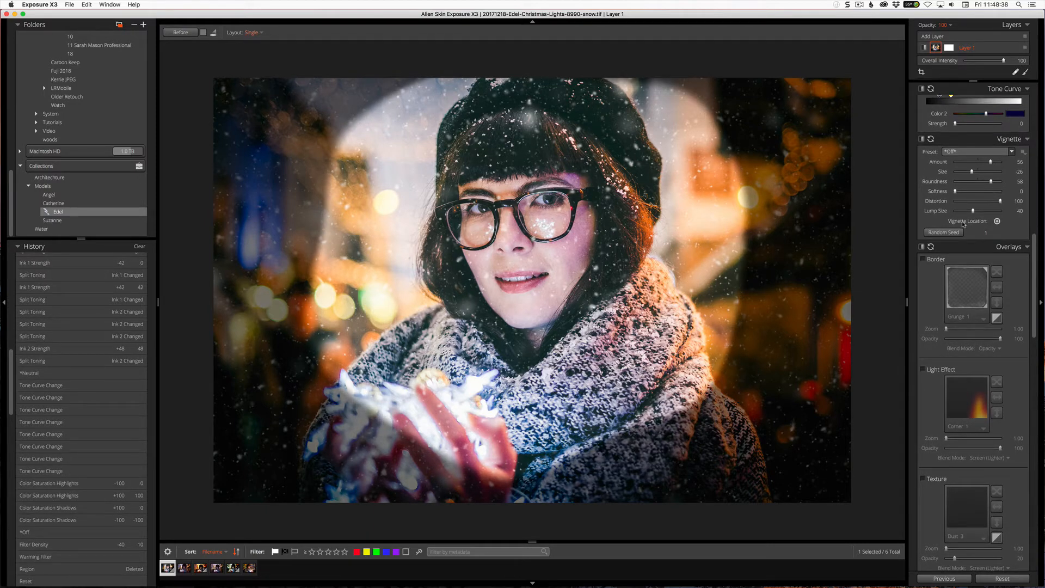
{"action": "left_click_drag", "start_coordinate": [972, 211], "coordinate": [990, 211]}
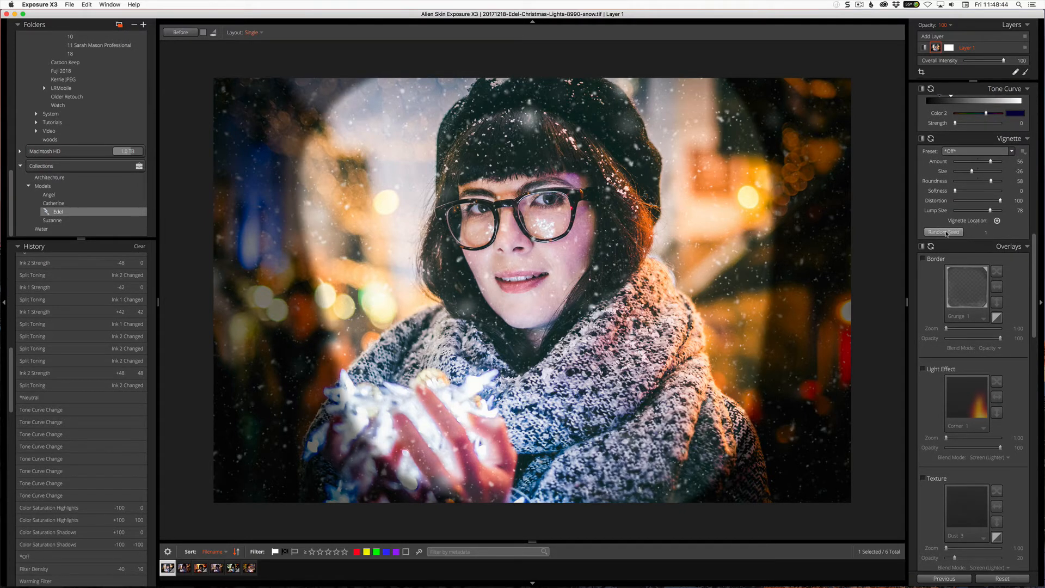
Step: Randomize the vignette's shape seed several times, keeping seed 4851
{"action": "left_click", "coordinate": [945, 232]}
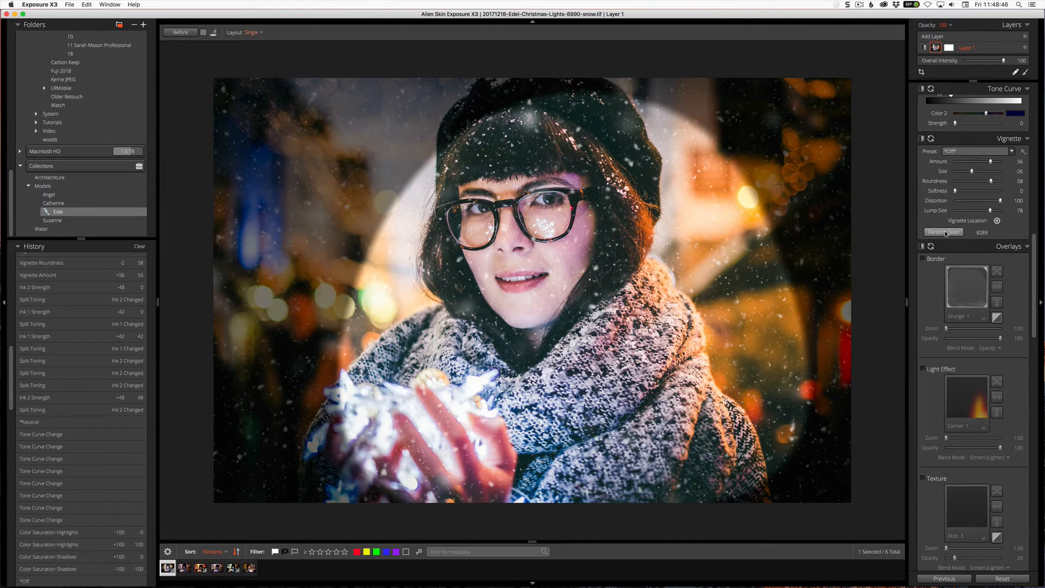
{"action": "left_click", "coordinate": [945, 233]}
{"action": "left_click", "coordinate": [945, 233]}
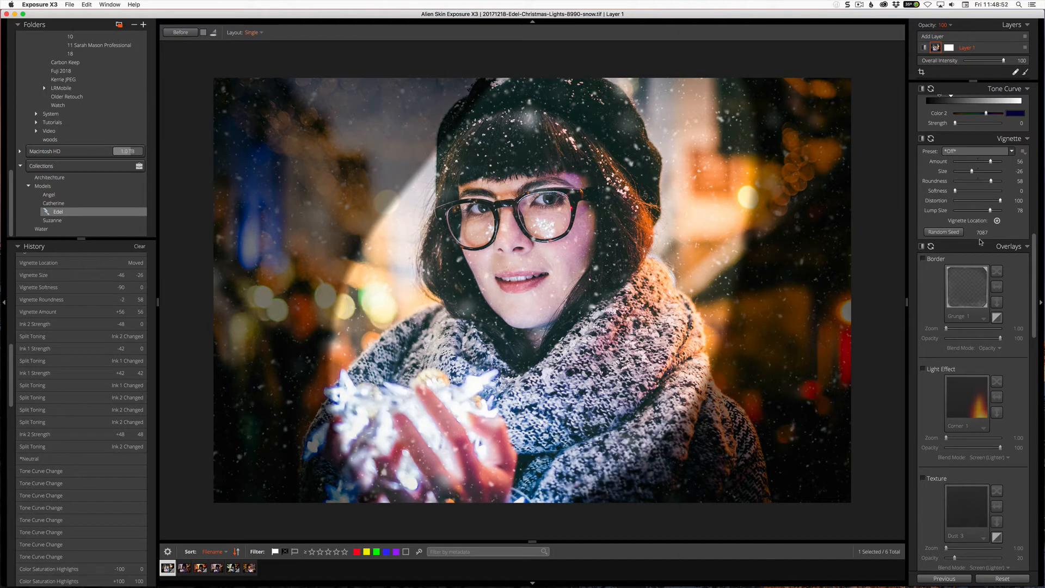
{"action": "left_click", "coordinate": [948, 232]}
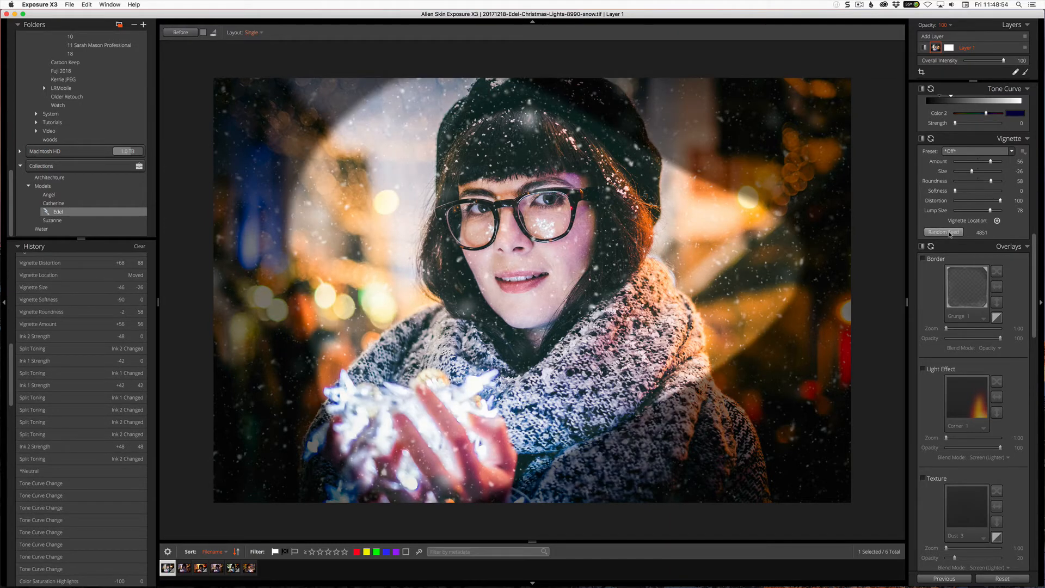
Step: Enable the border overlay and choose Frame 3 from the Polaroid 55 category
{"action": "scroll", "coordinate": [958, 270], "scroll_direction": "down", "scroll_amount": 5}
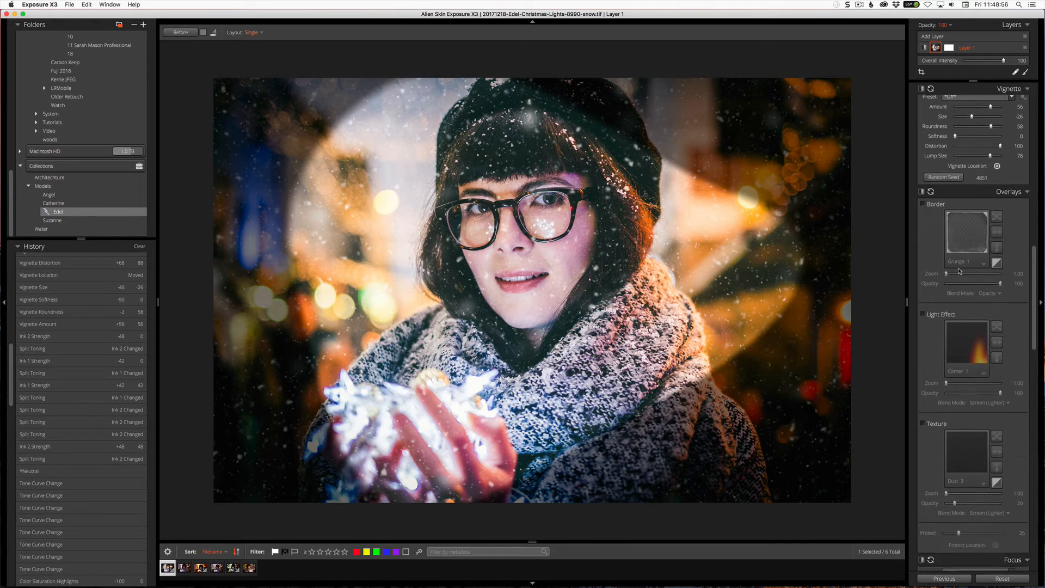
{"action": "scroll", "coordinate": [959, 270], "scroll_direction": "down", "scroll_amount": 1}
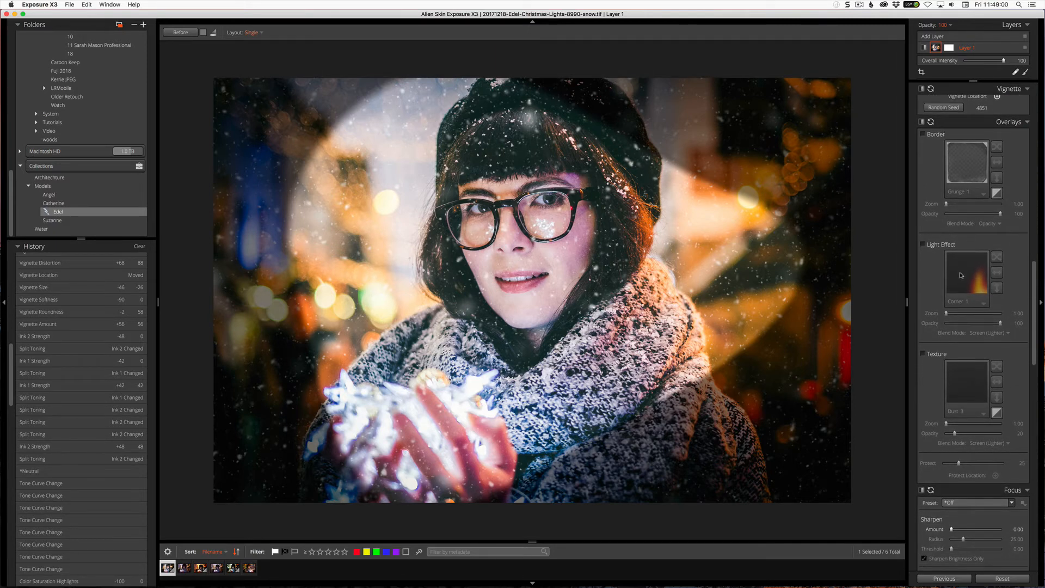
{"action": "left_click", "coordinate": [922, 134]}
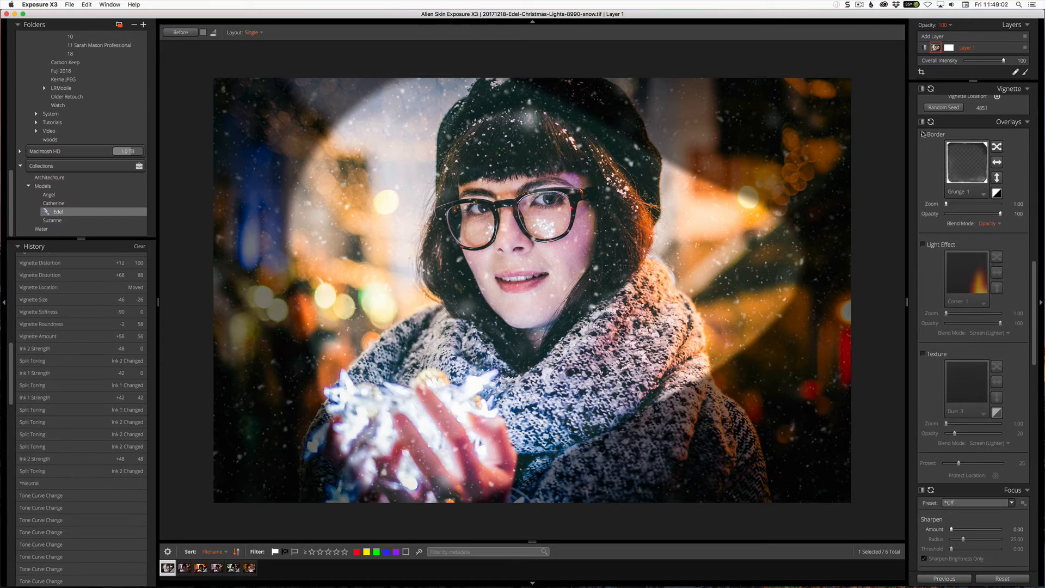
{"action": "left_click", "coordinate": [961, 195]}
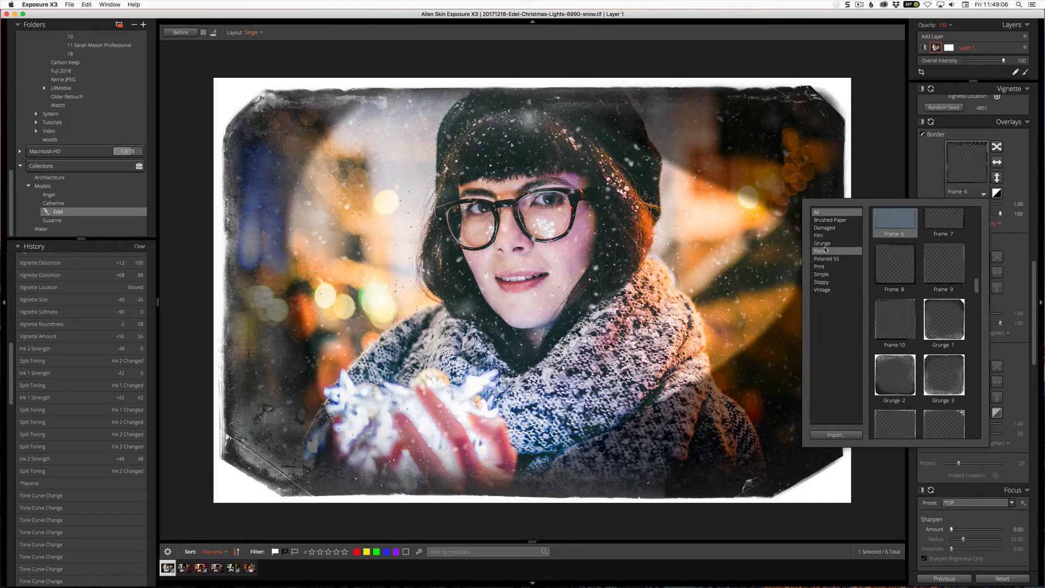
{"action": "left_click", "coordinate": [828, 259]}
{"action": "left_click", "coordinate": [902, 261]}
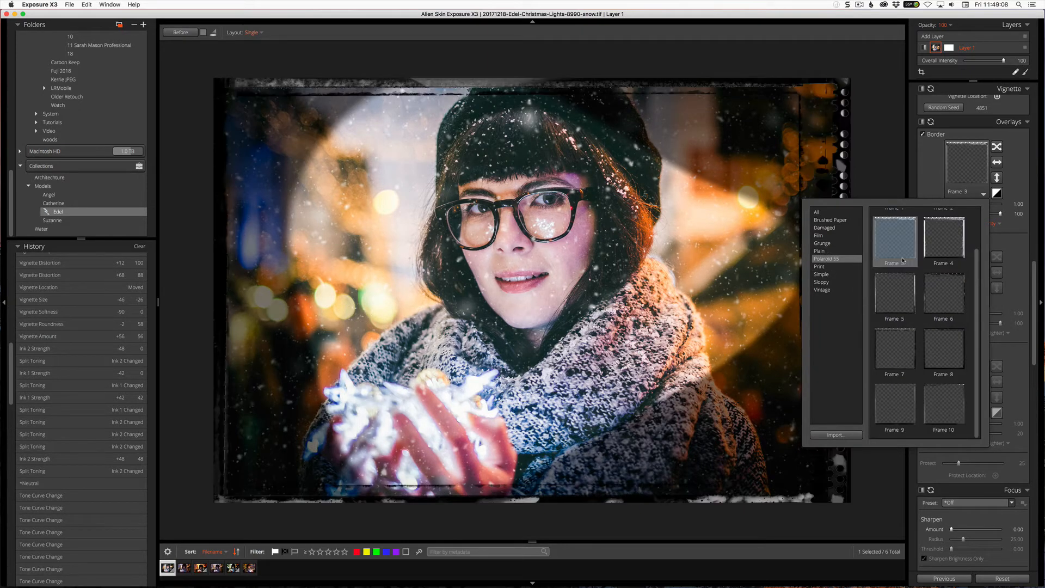
{"action": "left_click", "coordinate": [896, 251]}
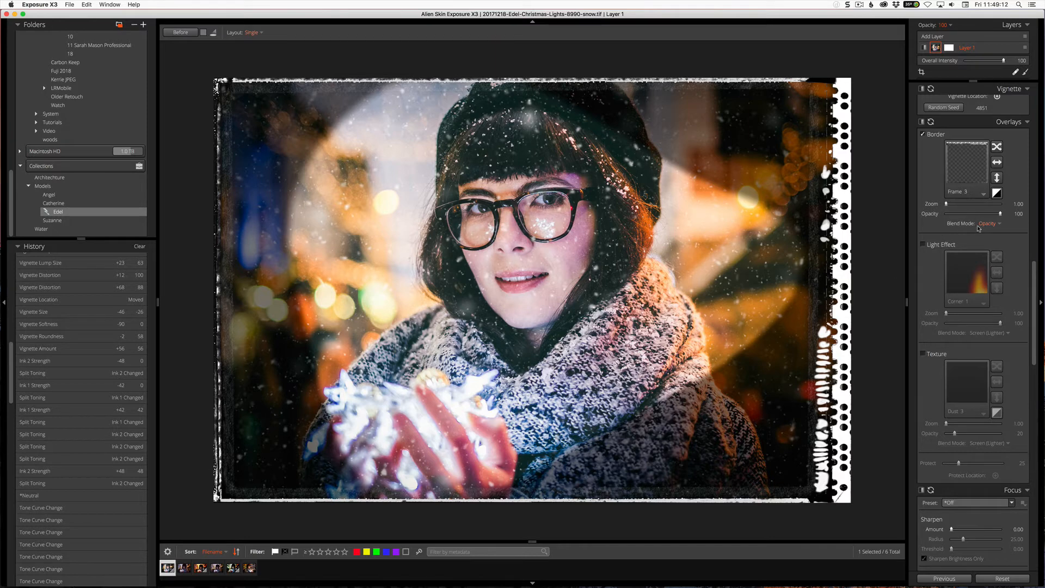
Step: Set the border overlay's zoom to 1.02 and opacity to 70, and invert its brightness
{"action": "left_click_drag", "start_coordinate": [946, 204], "coordinate": [984, 215]}
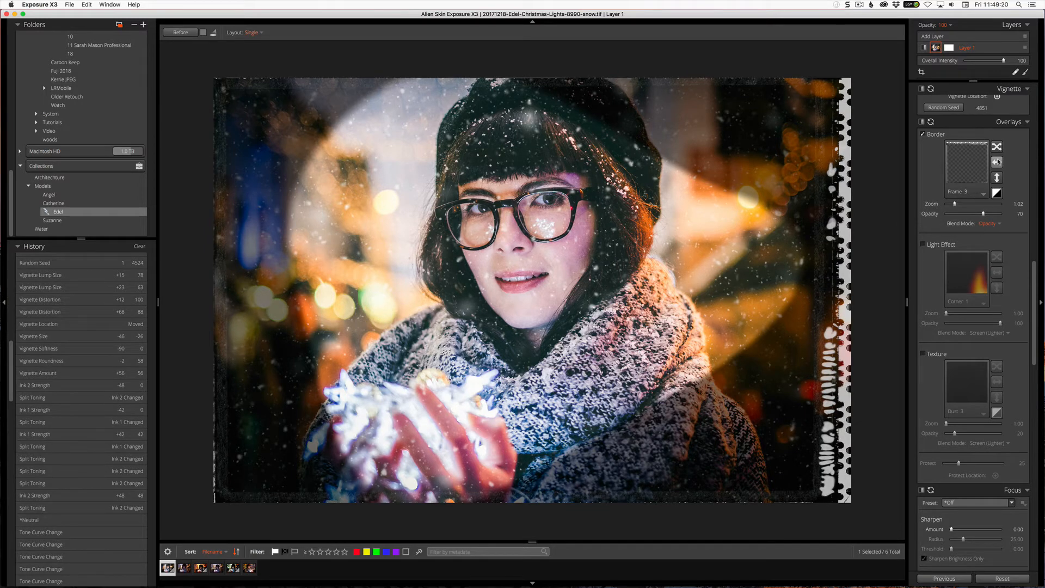
{"action": "left_click", "coordinate": [997, 192]}
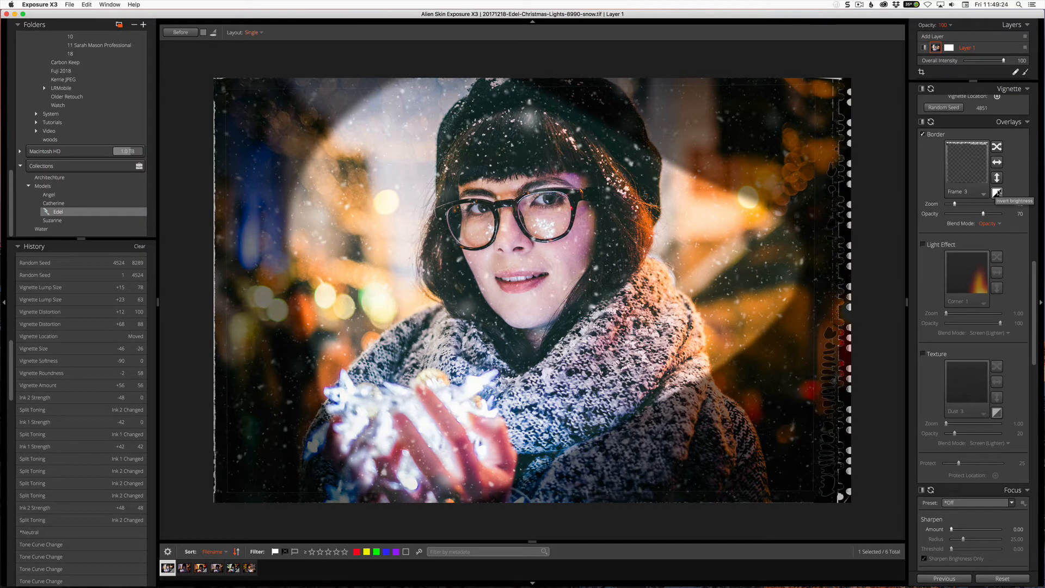
Step: Switch from the border overlay to a light effect overlay and choose the Center Light Source effect
{"action": "left_click", "coordinate": [926, 245]}
{"action": "left_click", "coordinate": [922, 134]}
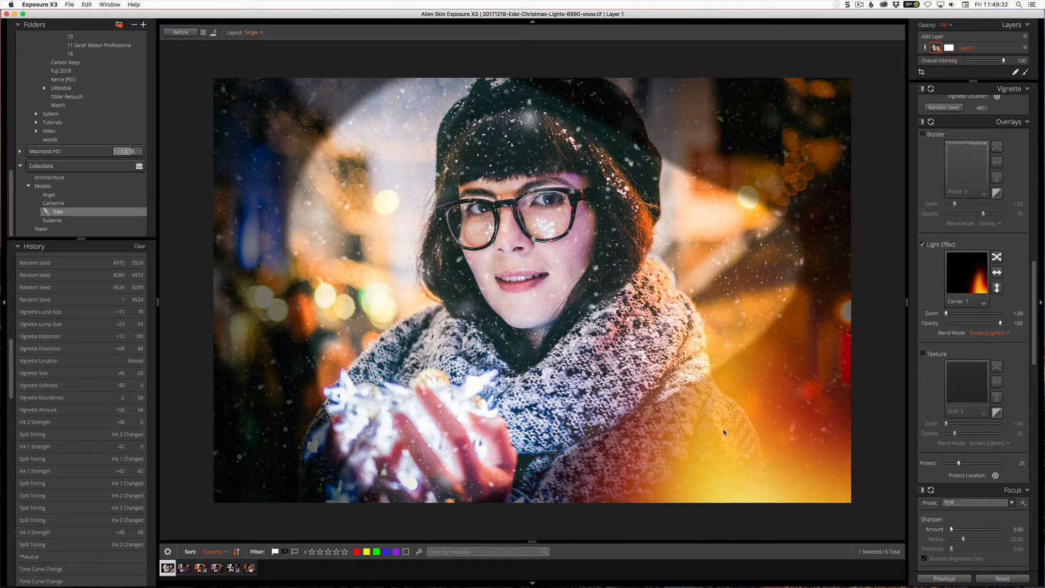
{"action": "left_click", "coordinate": [961, 303]}
{"action": "left_click", "coordinate": [944, 374]}
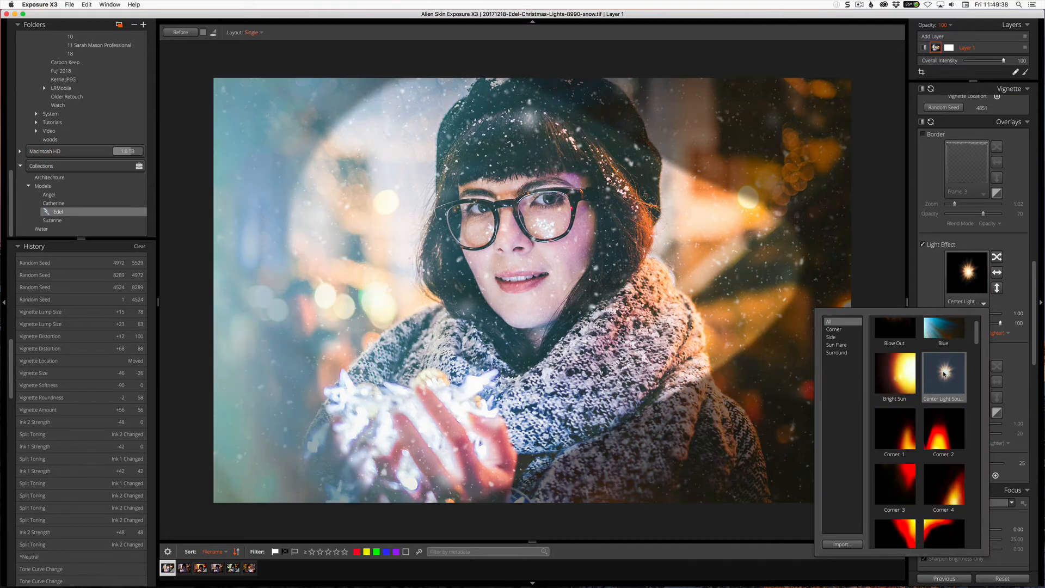
{"action": "left_click", "coordinate": [944, 373]}
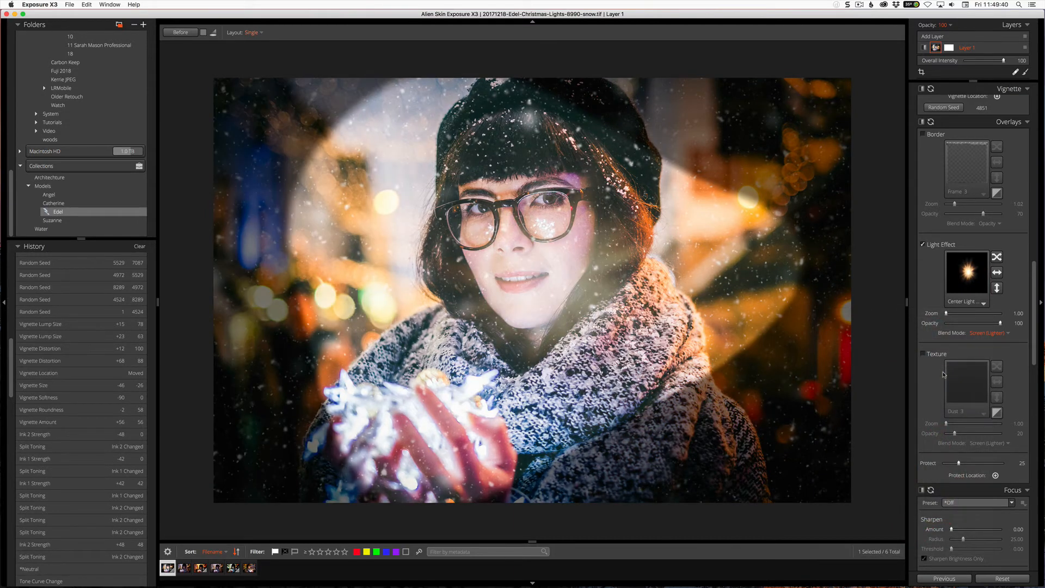
Step: Turn off the vignette adjustments and change the light effect to Blue with opacity 70
{"action": "scroll", "coordinate": [981, 107], "scroll_direction": "up", "scroll_amount": 1}
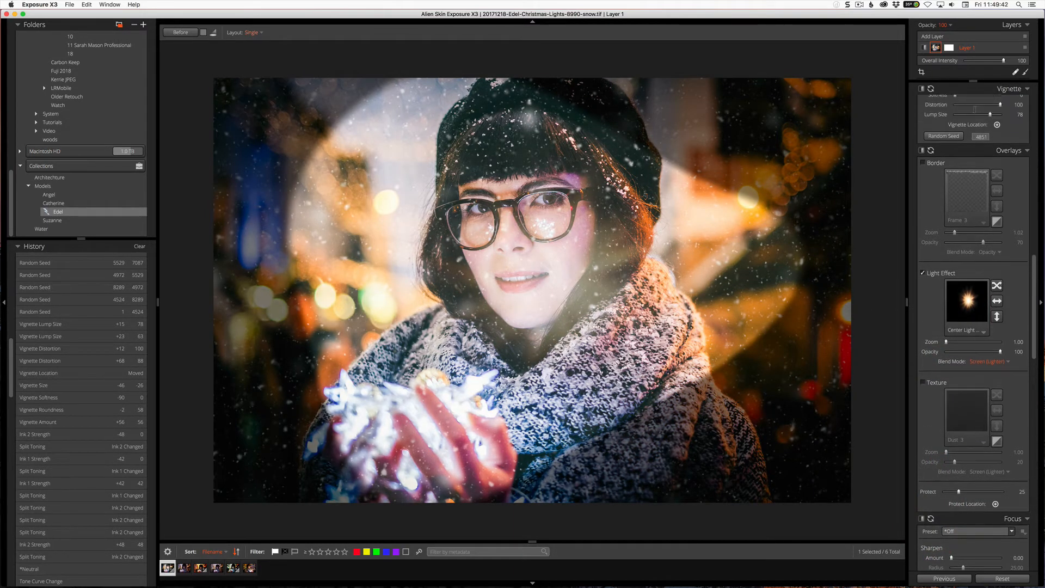
{"action": "left_click", "coordinate": [921, 89]}
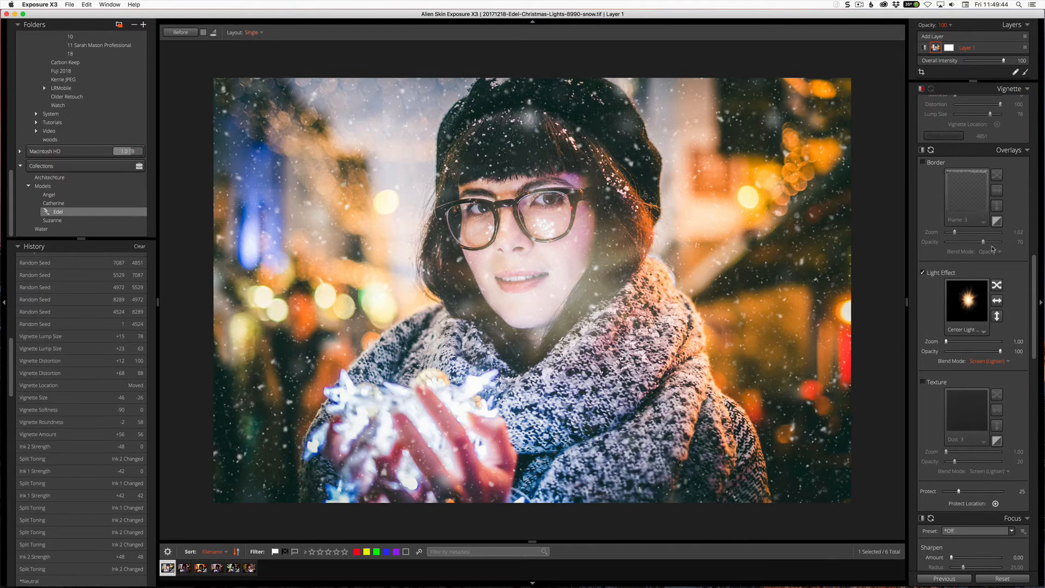
{"action": "scroll", "coordinate": [990, 245], "scroll_direction": "down", "scroll_amount": 5}
{"action": "left_click", "coordinate": [981, 223]}
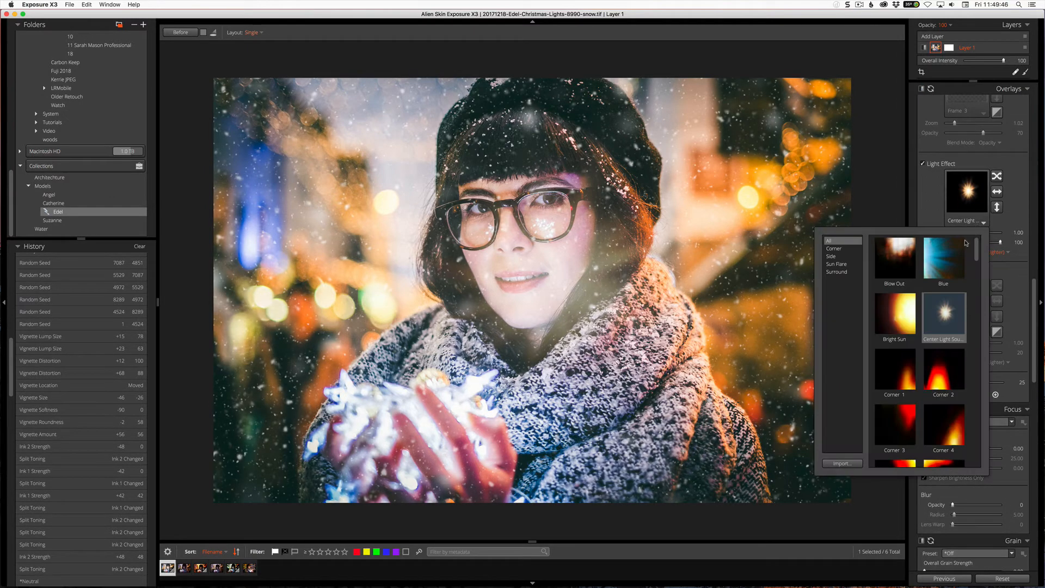
{"action": "double_click", "coordinate": [965, 243]}
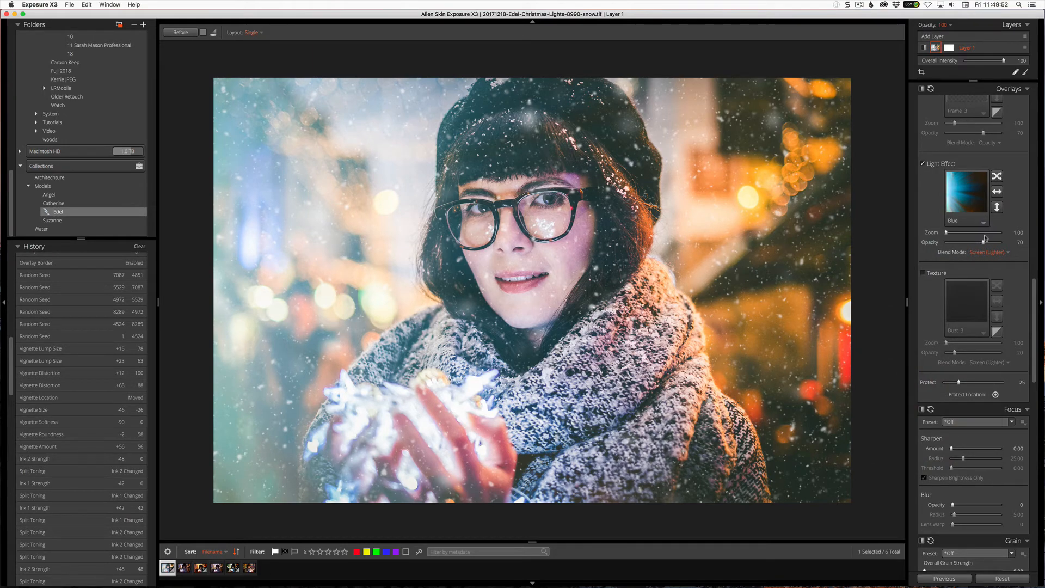
Step: Disable the light effect overlay and enable the texture overlay
{"action": "scroll", "coordinate": [984, 237], "scroll_direction": "down", "scroll_amount": 5}
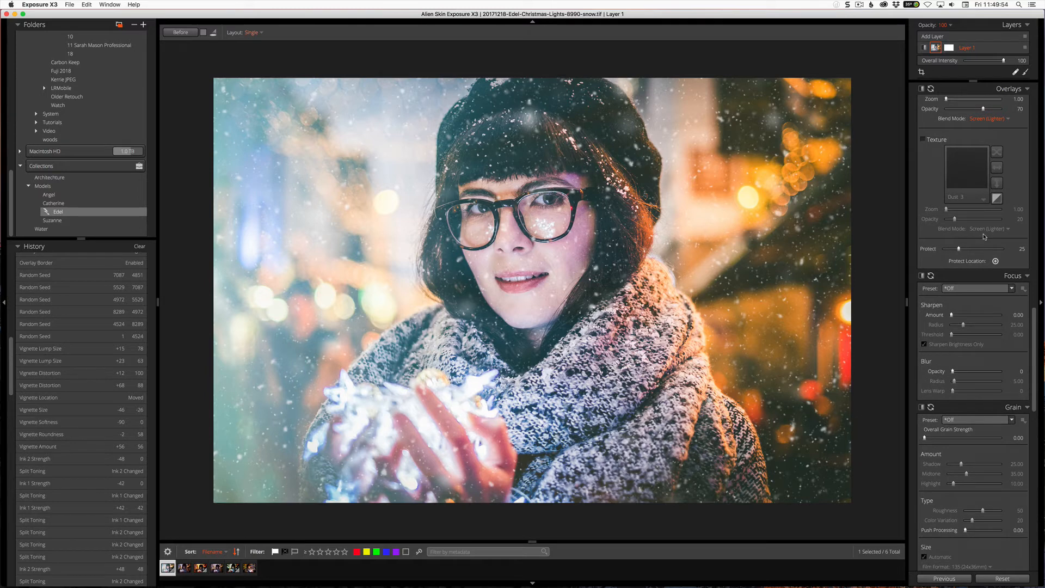
{"action": "scroll", "coordinate": [947, 130], "scroll_direction": "up", "scroll_amount": 2}
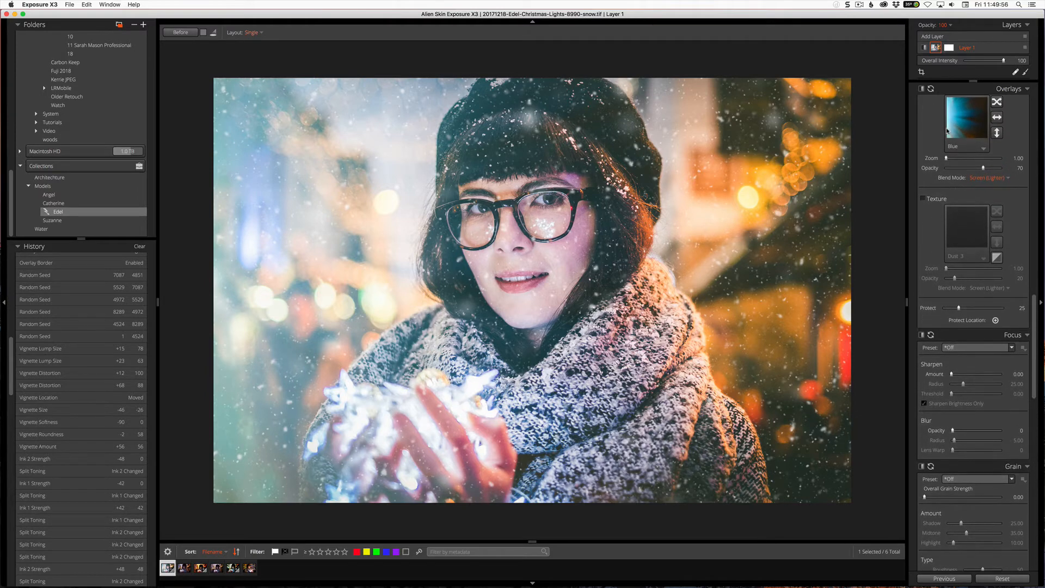
{"action": "scroll", "coordinate": [947, 132], "scroll_direction": "up", "scroll_amount": 4}
{"action": "scroll", "coordinate": [946, 132], "scroll_direction": "down", "scroll_amount": 3}
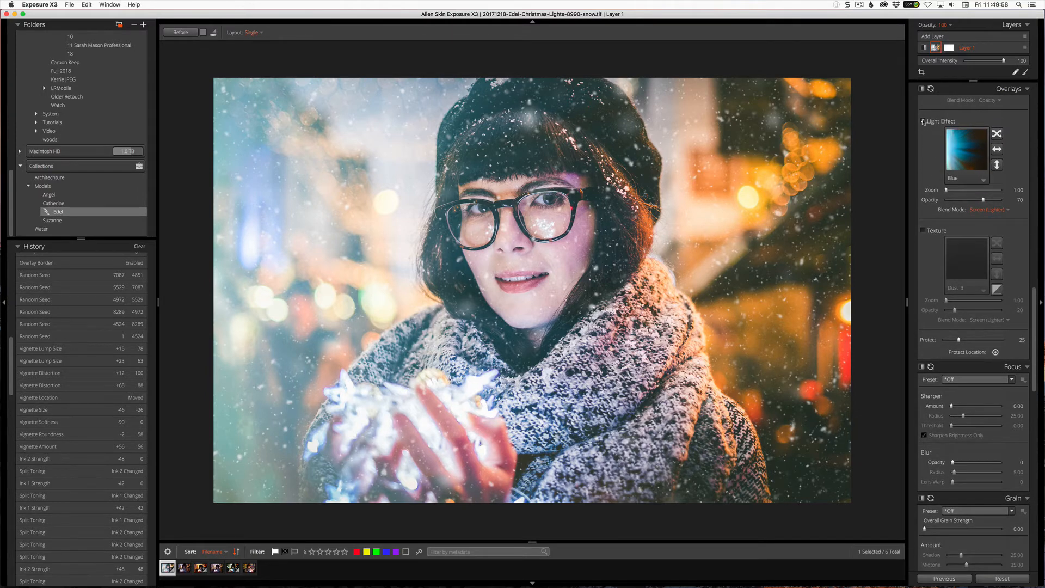
{"action": "left_click", "coordinate": [923, 121]}
{"action": "left_click", "coordinate": [922, 230]}
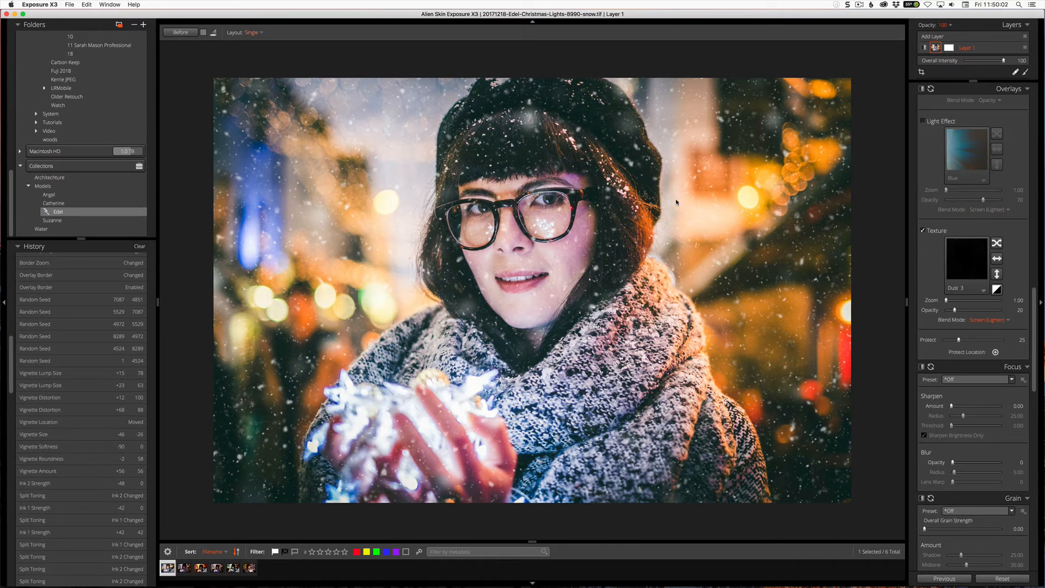
Step: Browse the Dust and Fundy Finish textures, and choose Image Wash 6 from the Image Wash category
{"action": "left_click", "coordinate": [983, 290]}
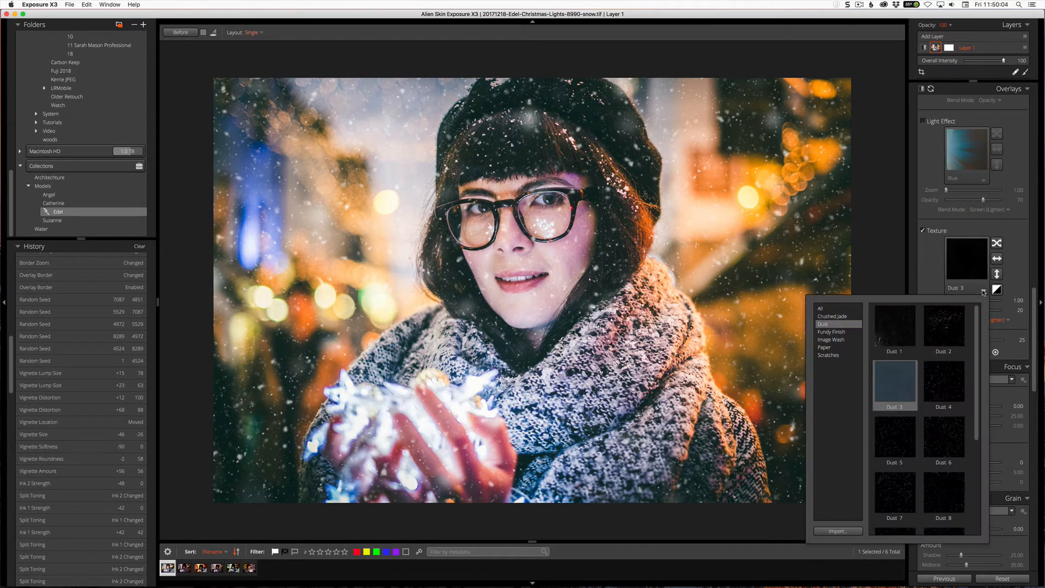
{"action": "left_click", "coordinate": [935, 353]}
{"action": "left_click", "coordinate": [896, 347]}
{"action": "left_click", "coordinate": [838, 331]}
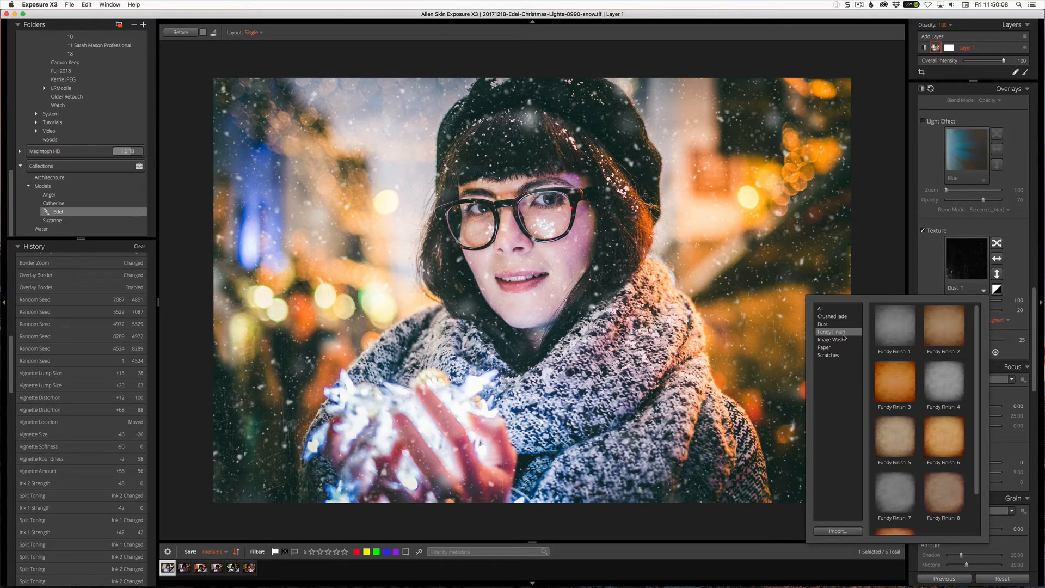
{"action": "left_click", "coordinate": [842, 340]}
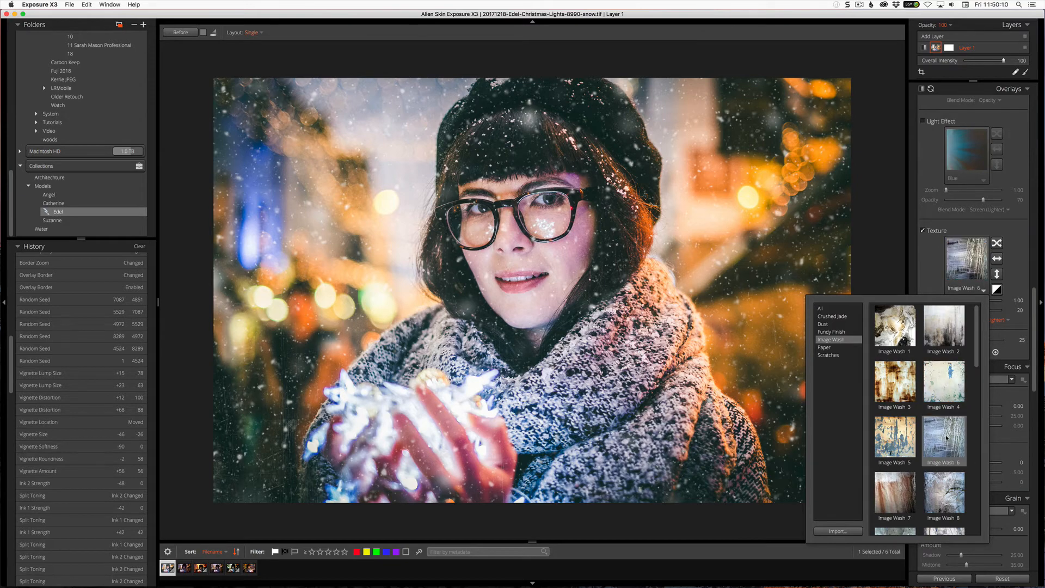
{"action": "left_click", "coordinate": [944, 437]}
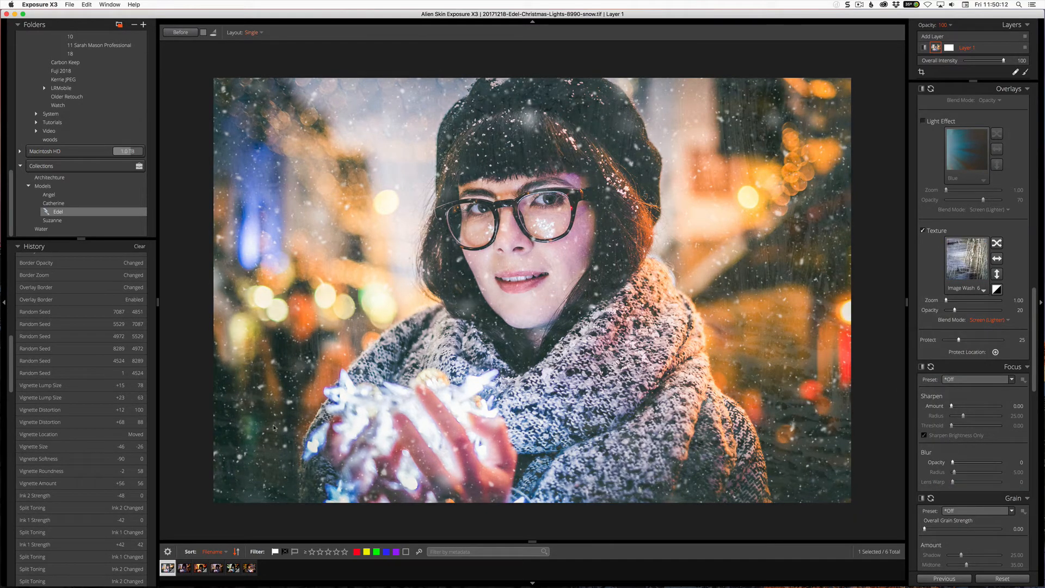
Step: Compare the photo with and without the texture overlay, and keep Image Wash 6 as the texture
{"action": "left_click", "coordinate": [923, 230]}
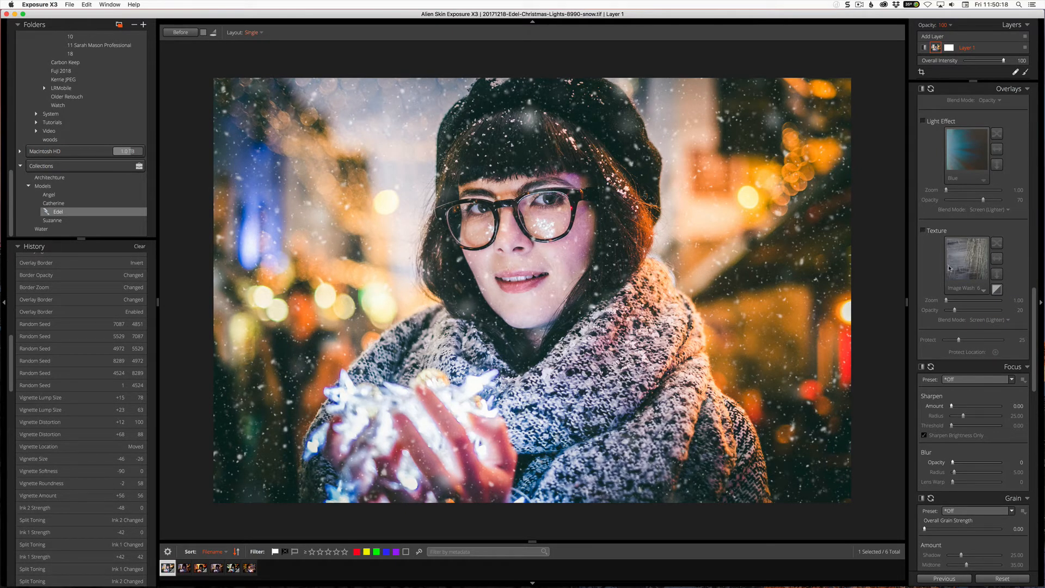
{"action": "left_click", "coordinate": [922, 230]}
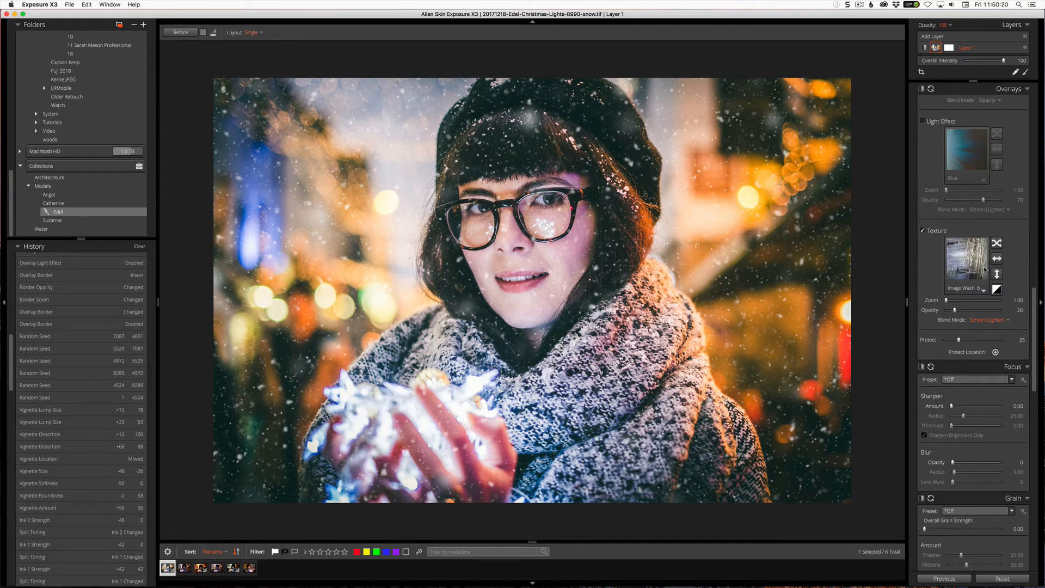
{"action": "left_click", "coordinate": [964, 288]}
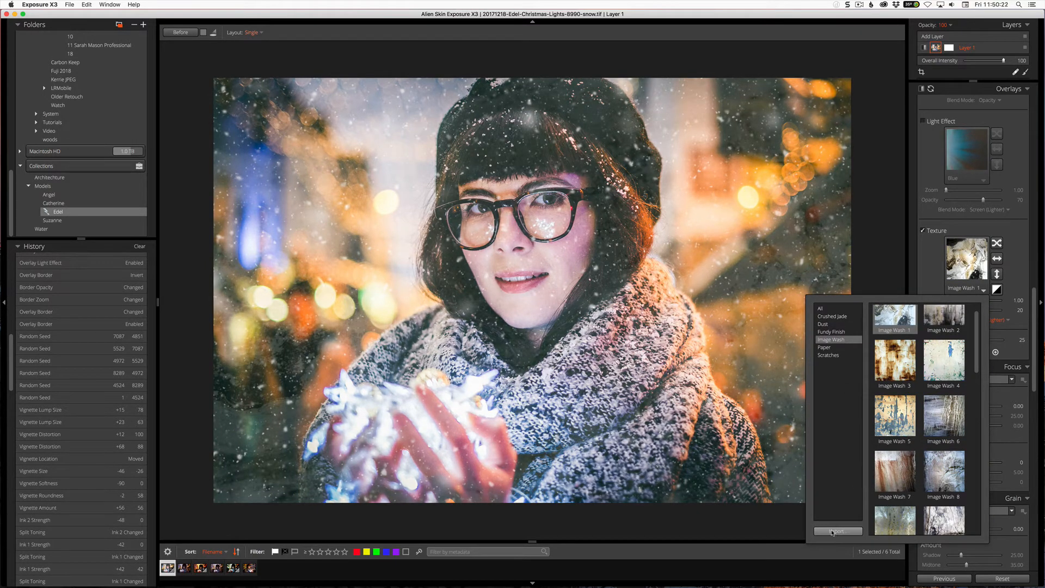
{"action": "left_click", "coordinate": [944, 415]}
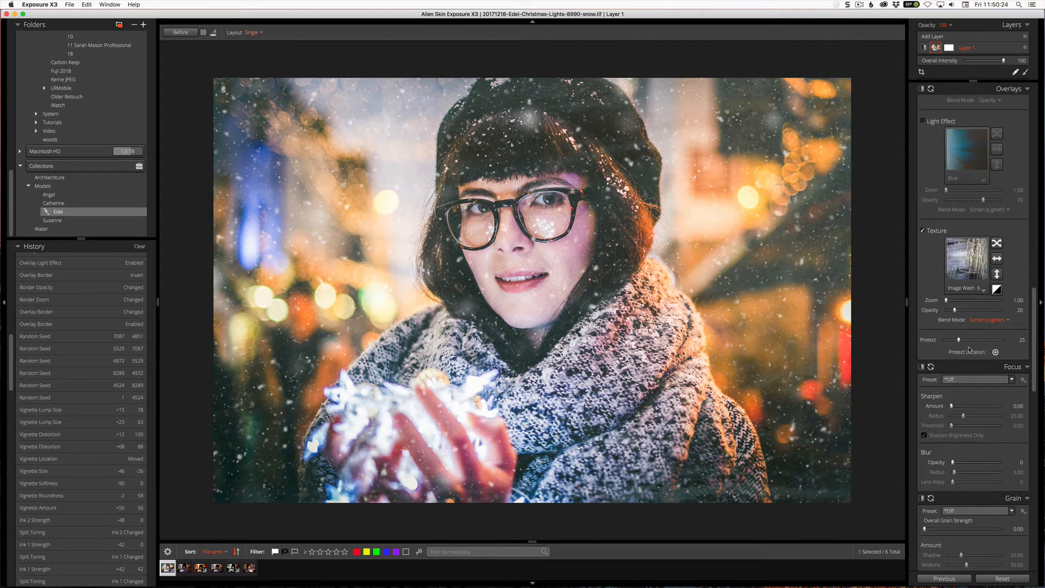
Step: Look through the adjustment sections, including Focus sharpening and blur, Grain, IR, Bokeh and Lens Correction
{"action": "scroll", "coordinate": [968, 350], "scroll_direction": "down", "scroll_amount": 3}
{"action": "scroll", "coordinate": [969, 350], "scroll_direction": "down", "scroll_amount": 3}
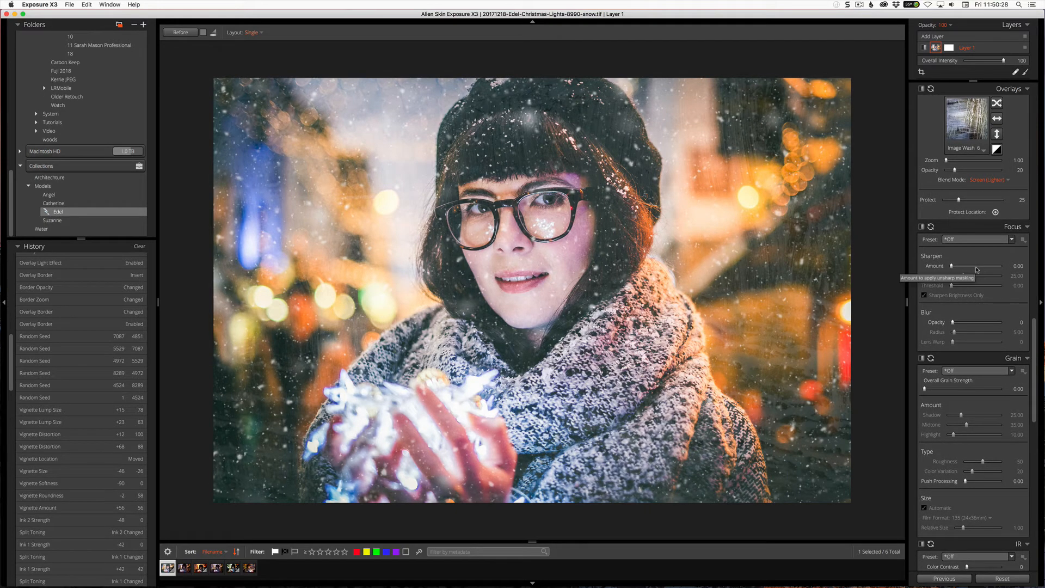
{"action": "scroll", "coordinate": [976, 268], "scroll_direction": "up", "scroll_amount": 20}
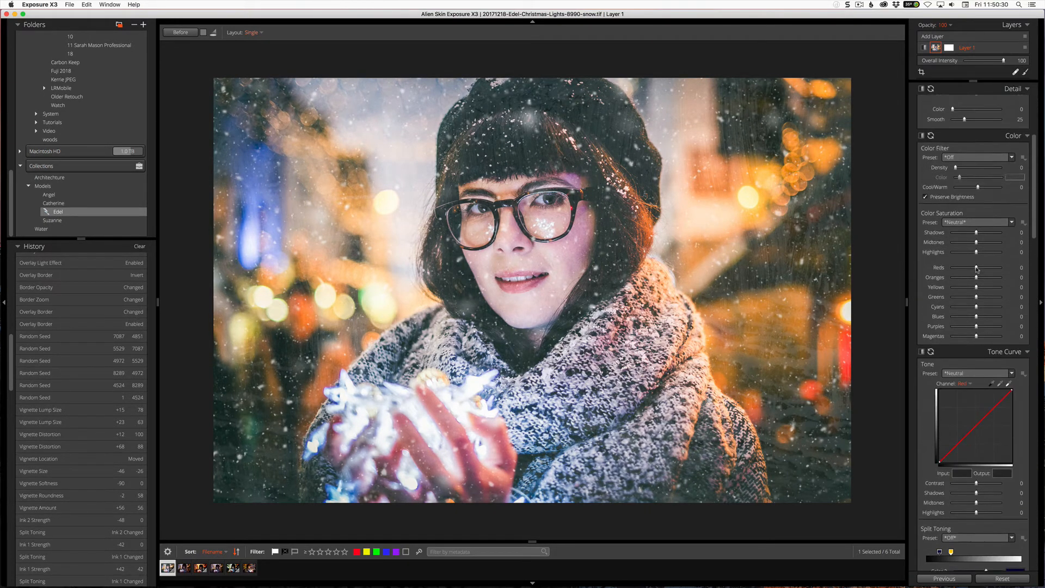
{"action": "scroll", "coordinate": [976, 269], "scroll_direction": "down", "scroll_amount": 15}
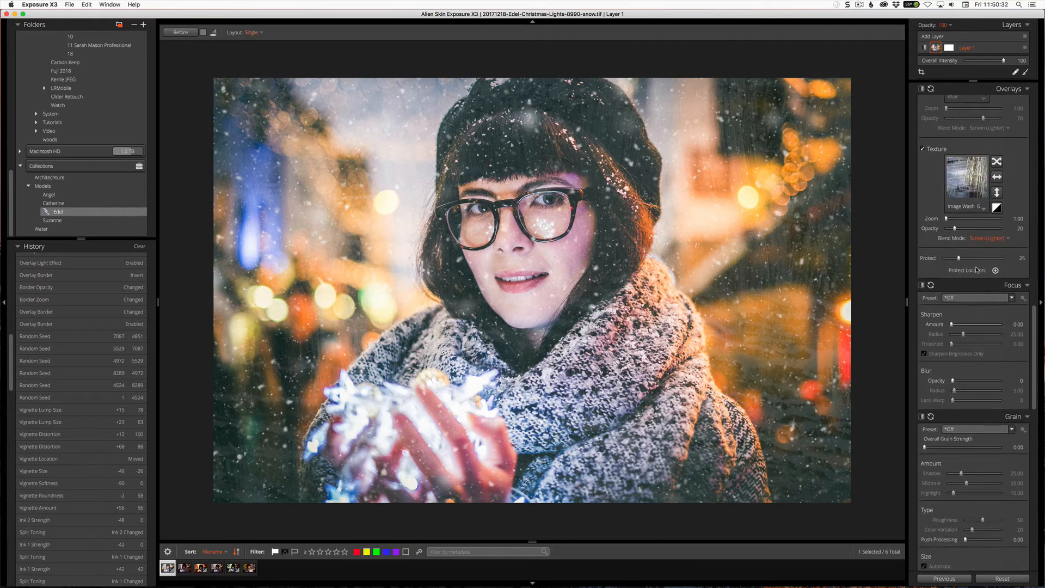
{"action": "scroll", "coordinate": [976, 269], "scroll_direction": "down", "scroll_amount": 5}
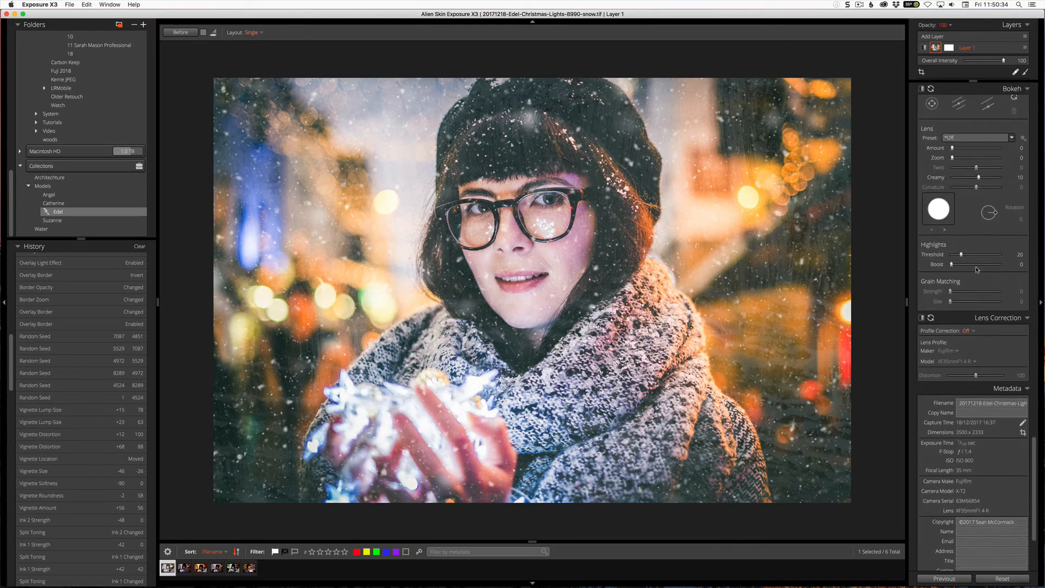
{"action": "scroll", "coordinate": [976, 268], "scroll_direction": "up", "scroll_amount": 15}
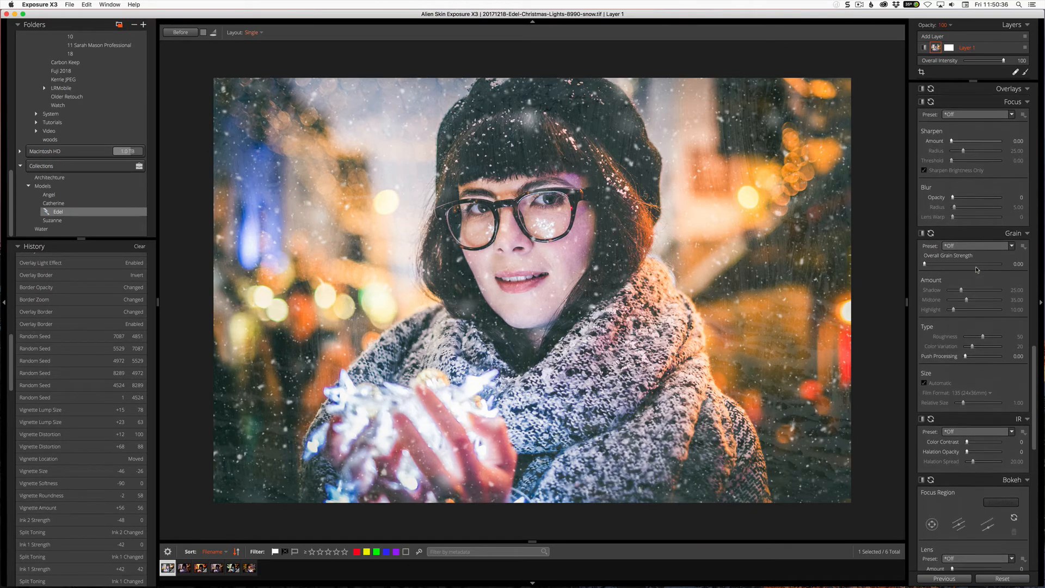
{"action": "scroll", "coordinate": [976, 269], "scroll_direction": "up", "scroll_amount": 4}
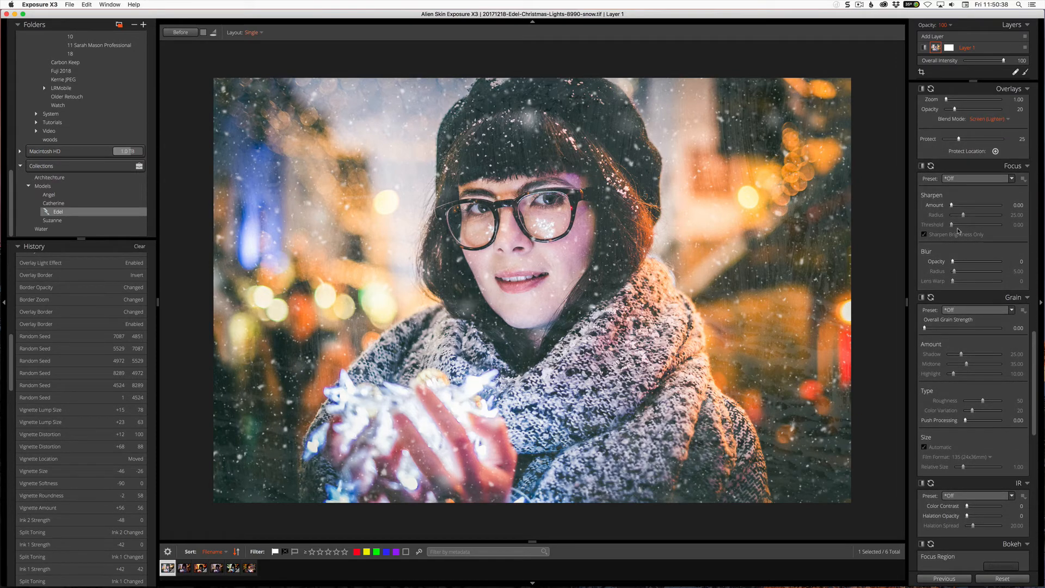
{"action": "scroll", "coordinate": [974, 211], "scroll_direction": "down", "scroll_amount": 1}
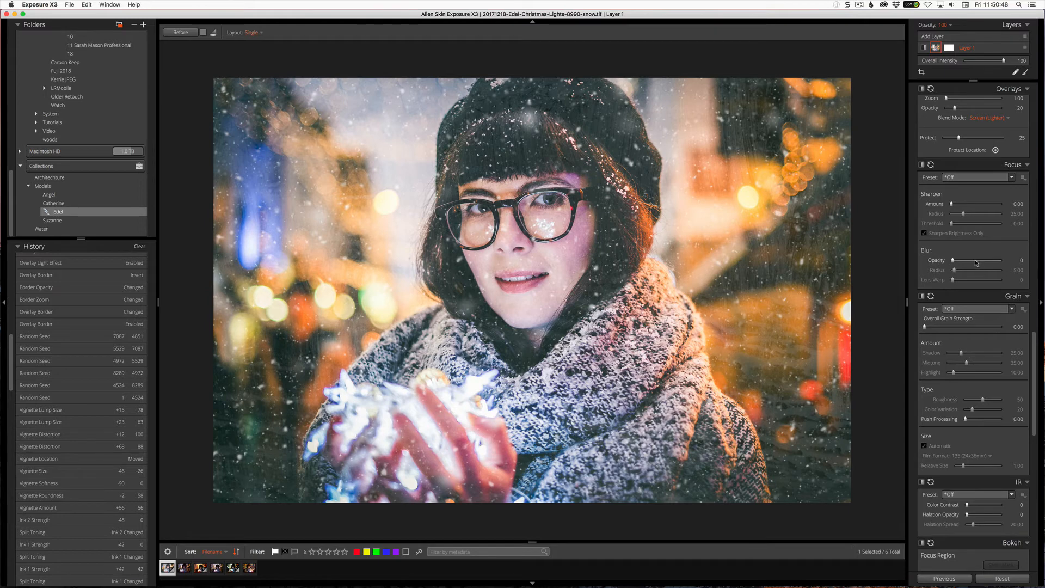
{"action": "scroll", "coordinate": [975, 263], "scroll_direction": "down", "scroll_amount": 1}
Step: Set the grain's push processing to 1.43 and the overall grain strength to 57.45
{"action": "scroll", "coordinate": [975, 262], "scroll_direction": "down", "scroll_amount": 5}
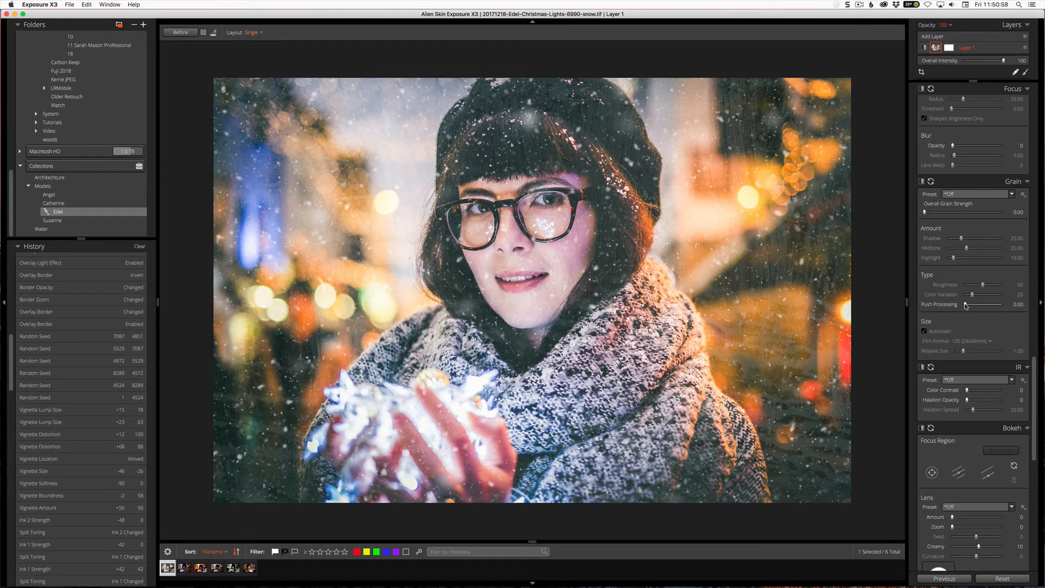
{"action": "left_click_drag", "start_coordinate": [966, 304], "coordinate": [981, 304]}
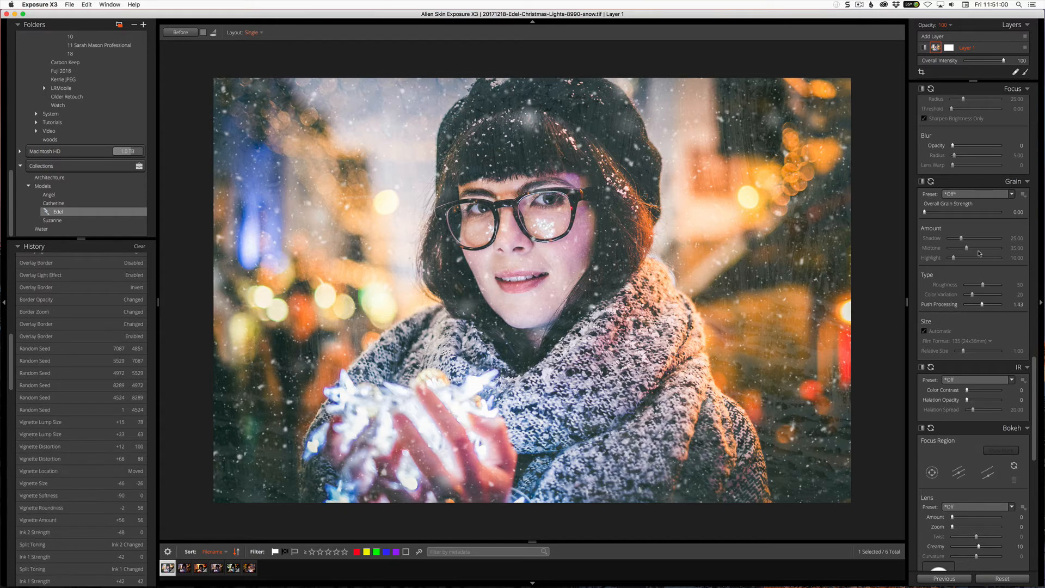
{"action": "left_click_drag", "start_coordinate": [924, 212], "coordinate": [945, 213]}
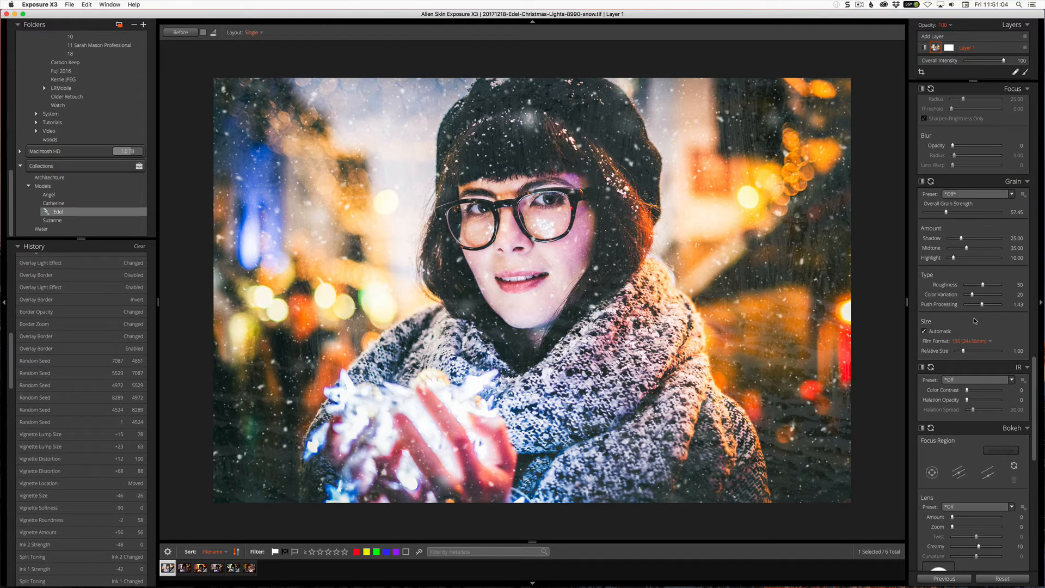
Step: Set the IR halation opacity to 60 and halation spread to 62.29, and turn off the IR adjustments
{"action": "scroll", "coordinate": [975, 321], "scroll_direction": "down", "scroll_amount": 5}
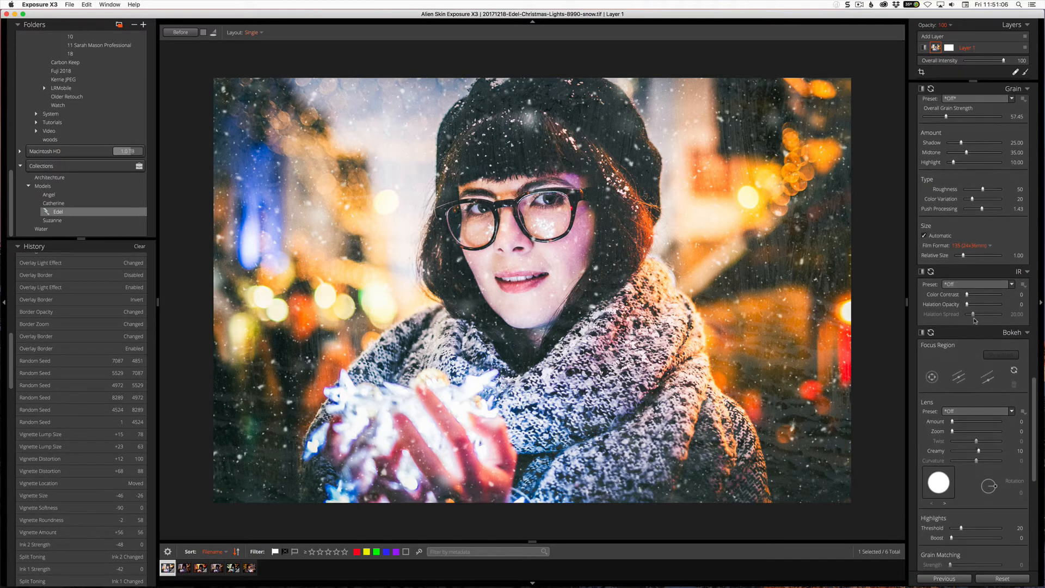
{"action": "left_click_drag", "start_coordinate": [967, 305], "coordinate": [987, 306]}
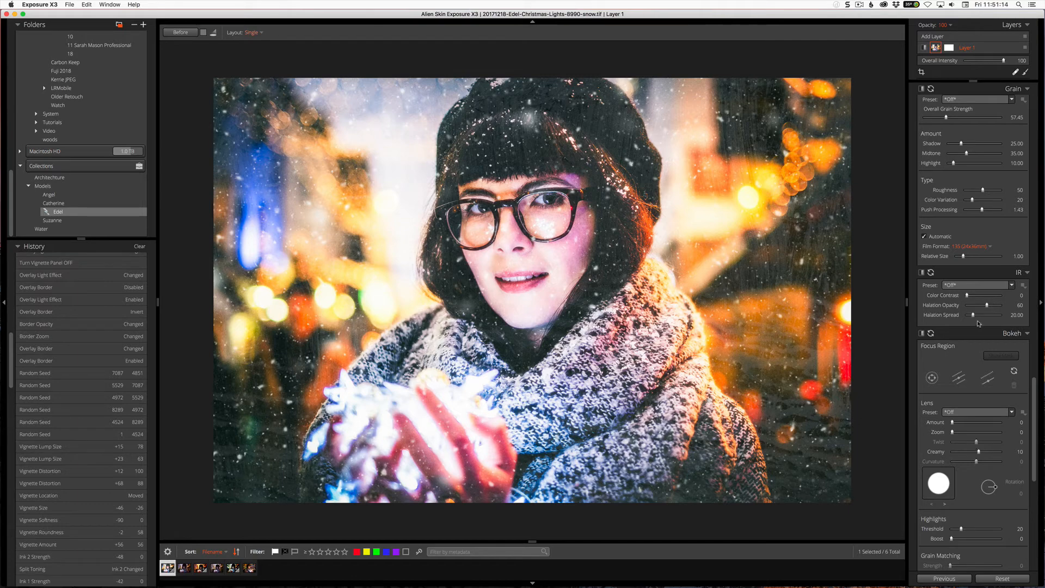
{"action": "left_click_drag", "start_coordinate": [973, 315], "coordinate": [988, 318]}
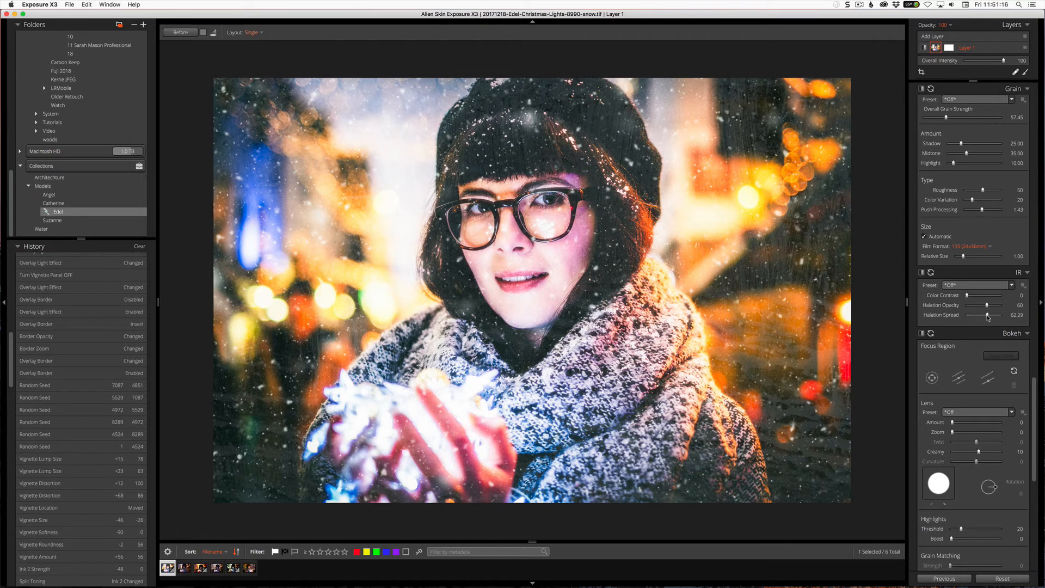
{"action": "left_click", "coordinate": [921, 272]}
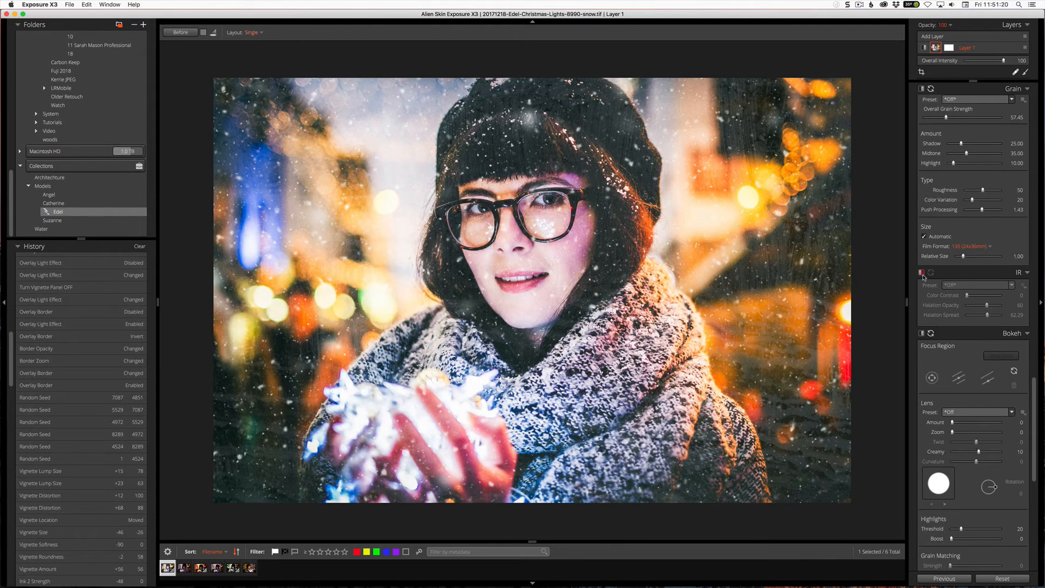
Step: Turn the IR adjustments back on and place a horizontal two-sided planar Bokeh focus region across the subject's face
{"action": "left_click", "coordinate": [921, 273]}
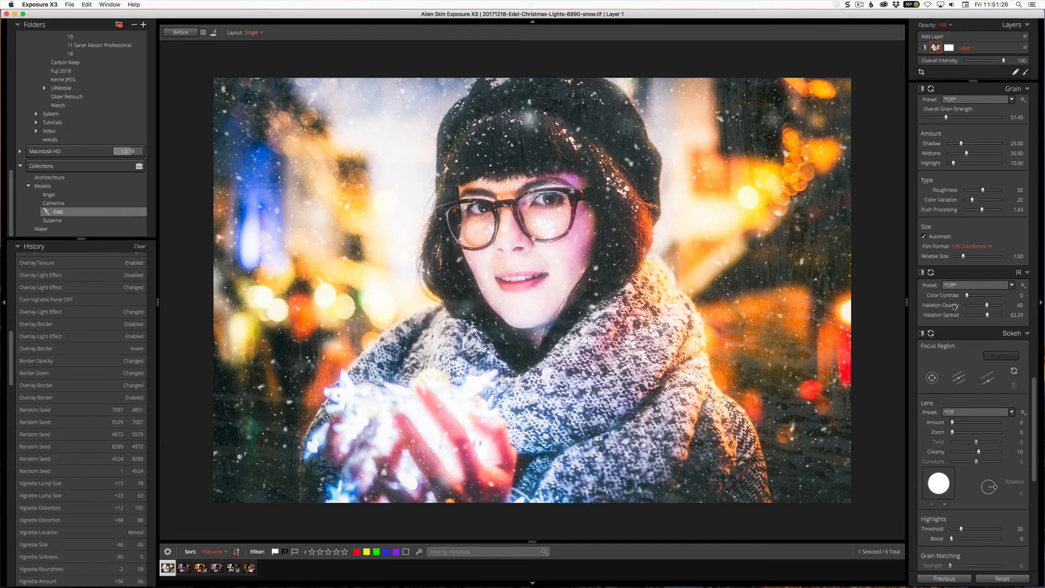
{"action": "scroll", "coordinate": [963, 357], "scroll_direction": "down", "scroll_amount": 5}
{"action": "scroll", "coordinate": [963, 356], "scroll_direction": "down", "scroll_amount": 1}
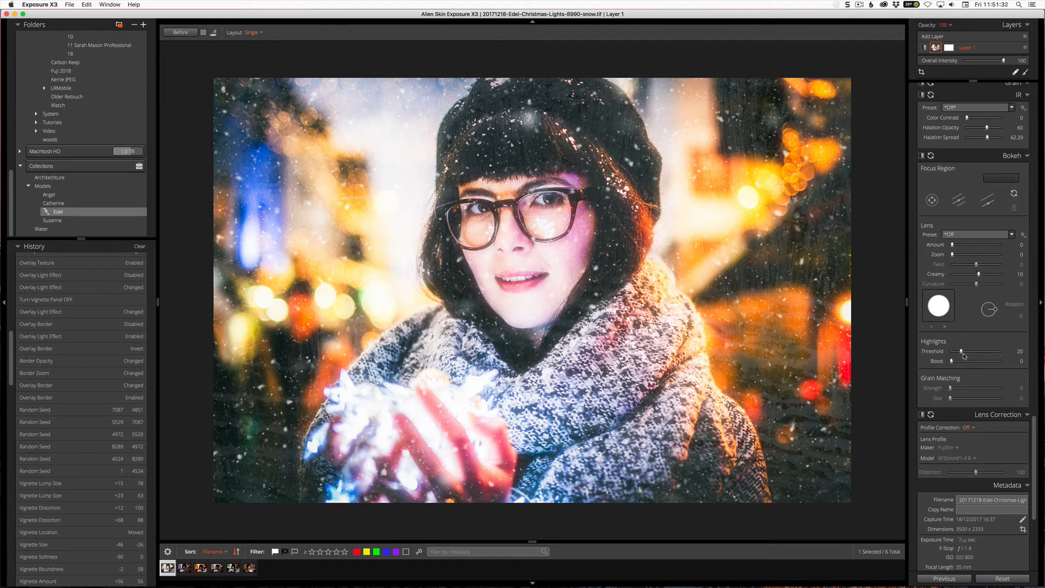
{"action": "left_click", "coordinate": [957, 201]}
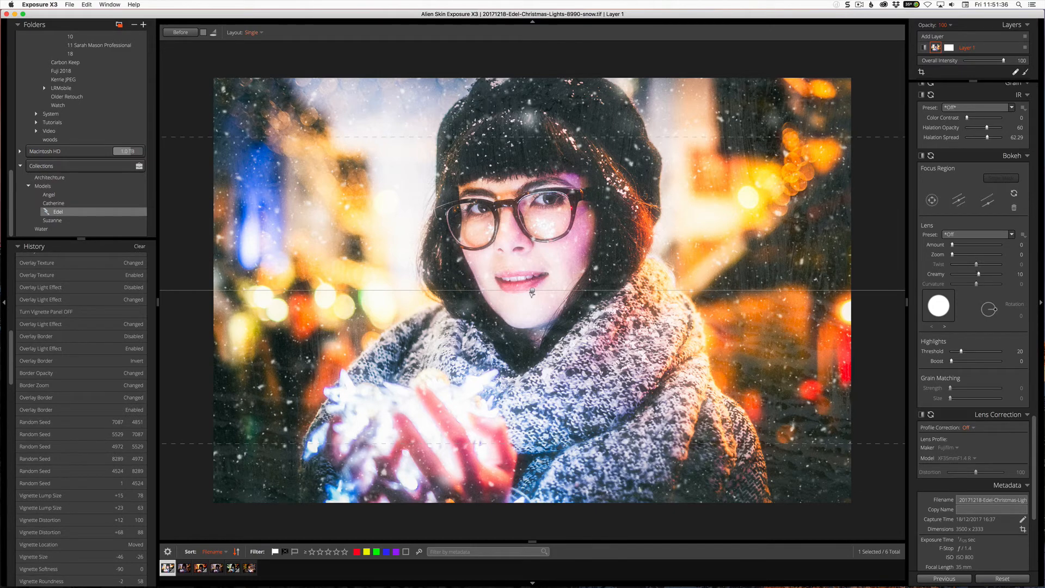
{"action": "left_click_drag", "start_coordinate": [526, 268], "coordinate": [518, 229]}
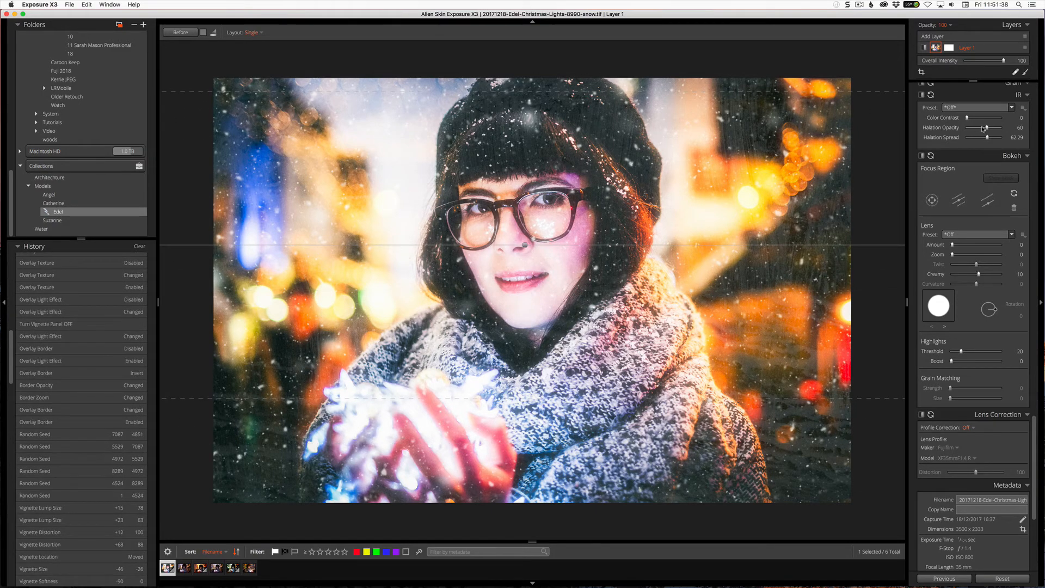
Step: Set the IR halation opacity to 0 and the bokeh amount to 6, moving the focus region up to the glasses
{"action": "left_click_drag", "start_coordinate": [988, 129], "coordinate": [959, 130]}
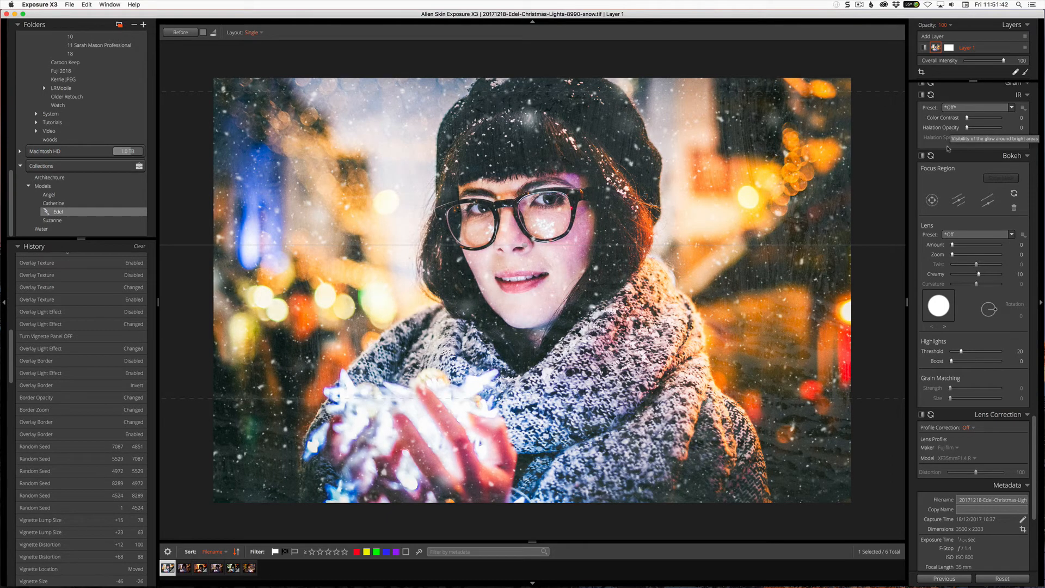
{"action": "left_click_drag", "start_coordinate": [952, 245], "coordinate": [956, 247]}
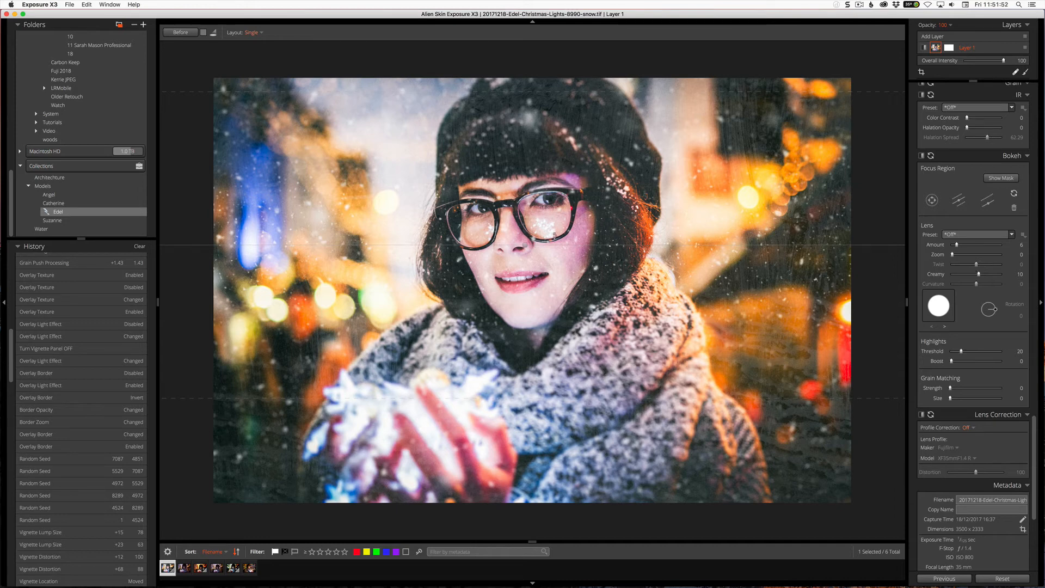
{"action": "left_click_drag", "start_coordinate": [526, 245], "coordinate": [523, 227]}
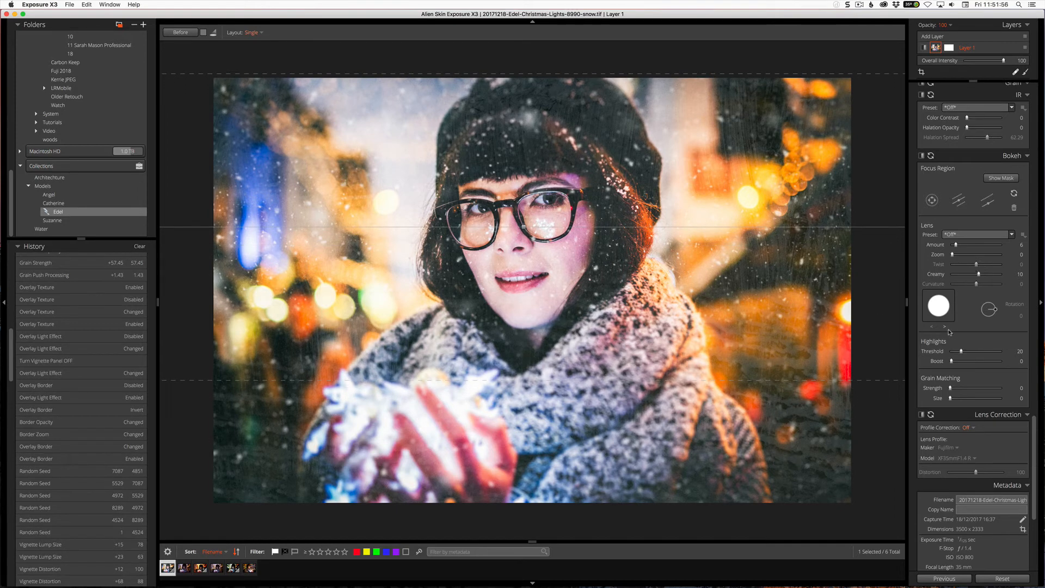
Step: Choose the heart aperture shape for the bokeh lens, with zoom set to 48 and Creamy set to 52
{"action": "left_click", "coordinate": [939, 310]}
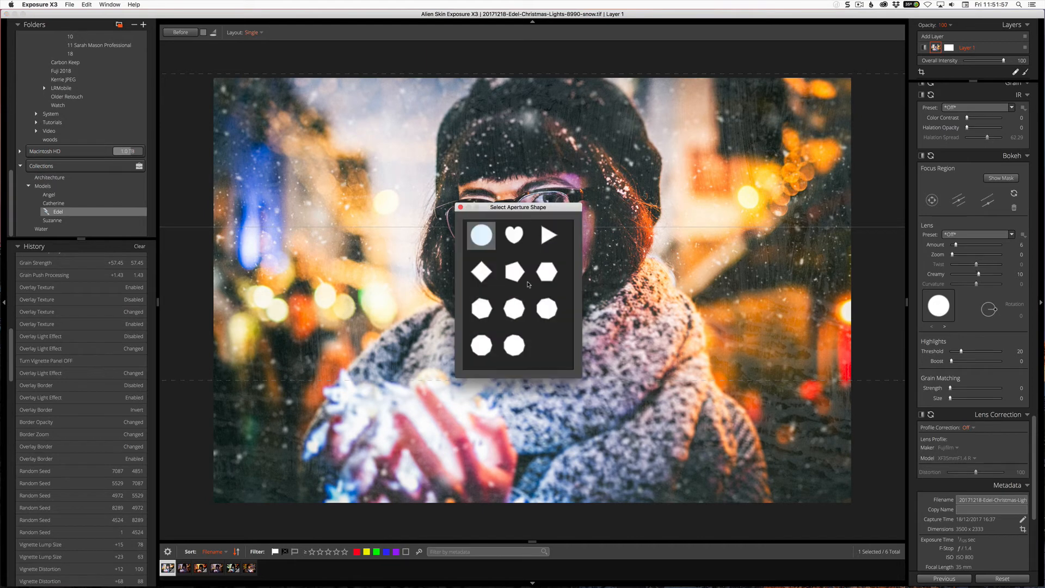
{"action": "left_click", "coordinate": [515, 235]}
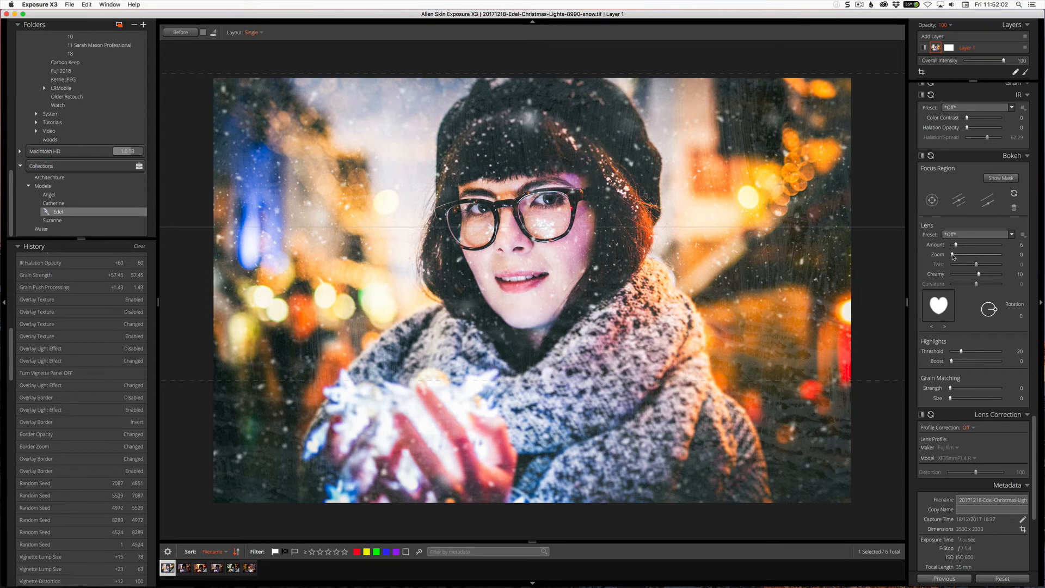
{"action": "left_click_drag", "start_coordinate": [953, 256], "coordinate": [974, 256]}
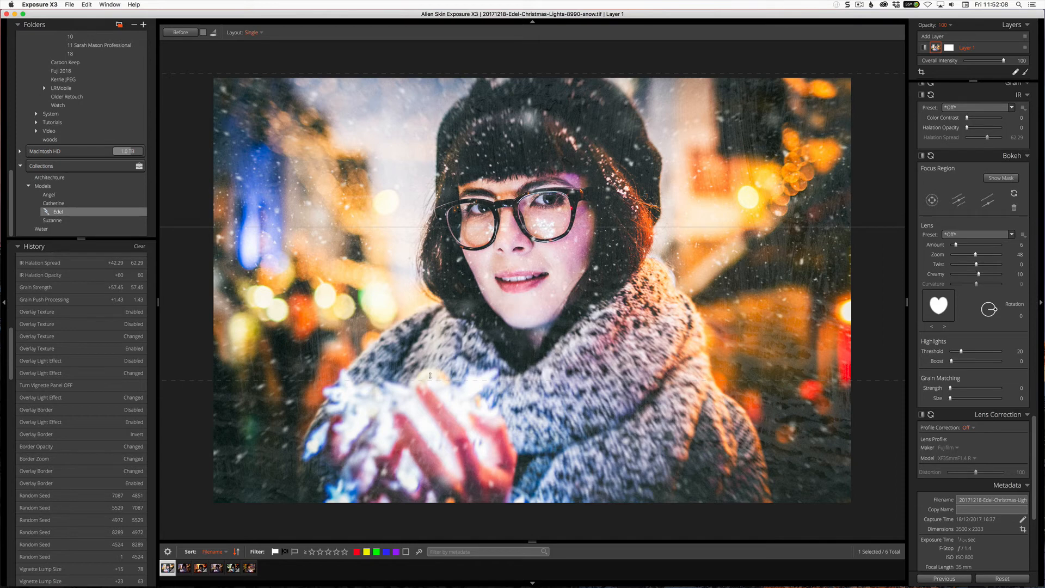
{"action": "left_click_drag", "start_coordinate": [978, 274], "coordinate": [988, 276]}
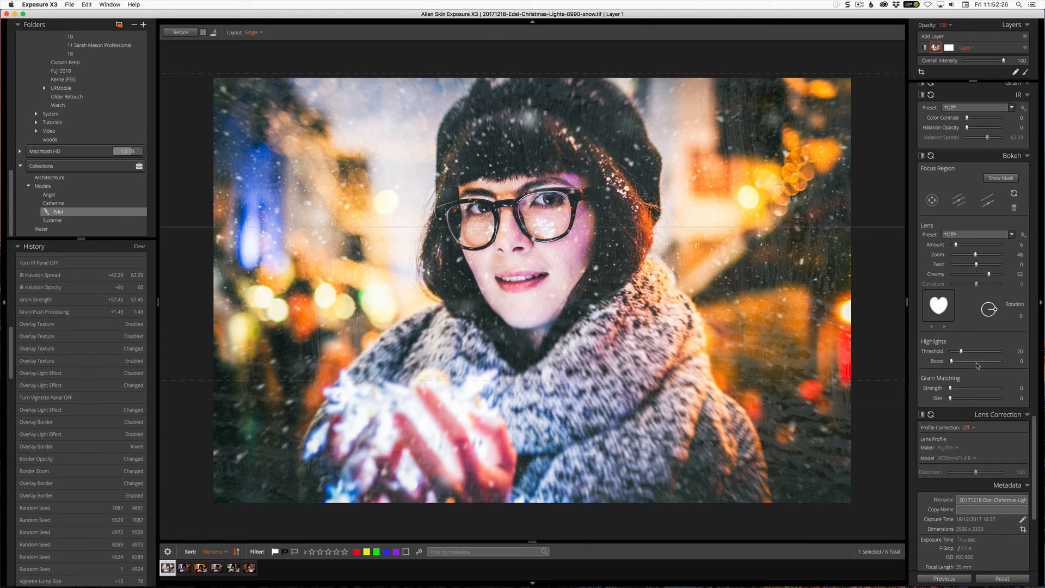
Step: Turn on lens profile correction for the Fujifilm XF35mmF1.4 R lens
{"action": "scroll", "coordinate": [977, 365], "scroll_direction": "down", "scroll_amount": 5}
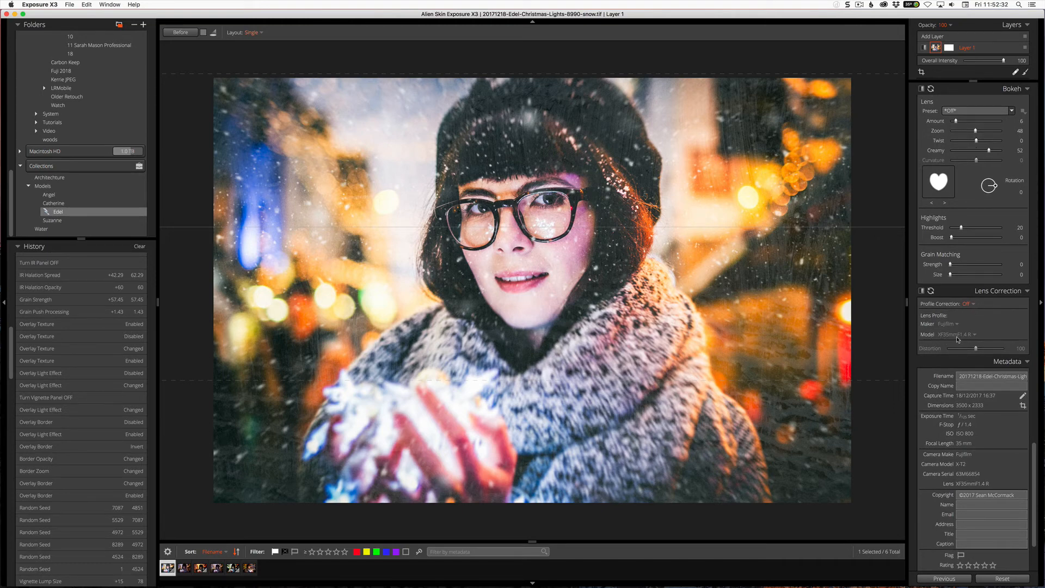
{"action": "left_click", "coordinate": [967, 304]}
{"action": "left_click", "coordinate": [970, 314]}
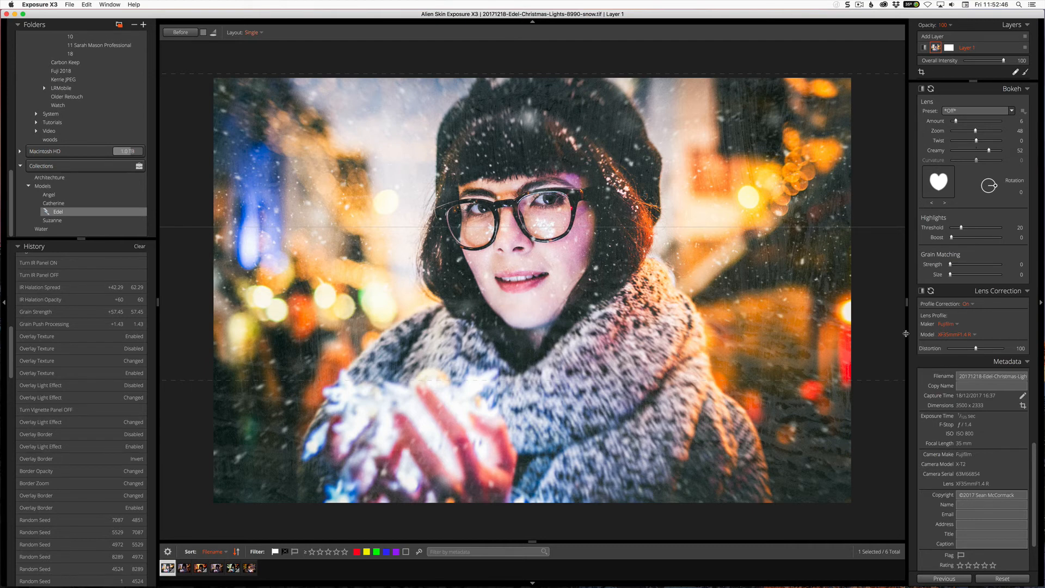
Step: Look through the photo's metadata and the Keyword Library, viewing all keywords and returning to the keyword sets
{"action": "scroll", "coordinate": [961, 334], "scroll_direction": "down", "scroll_amount": 5}
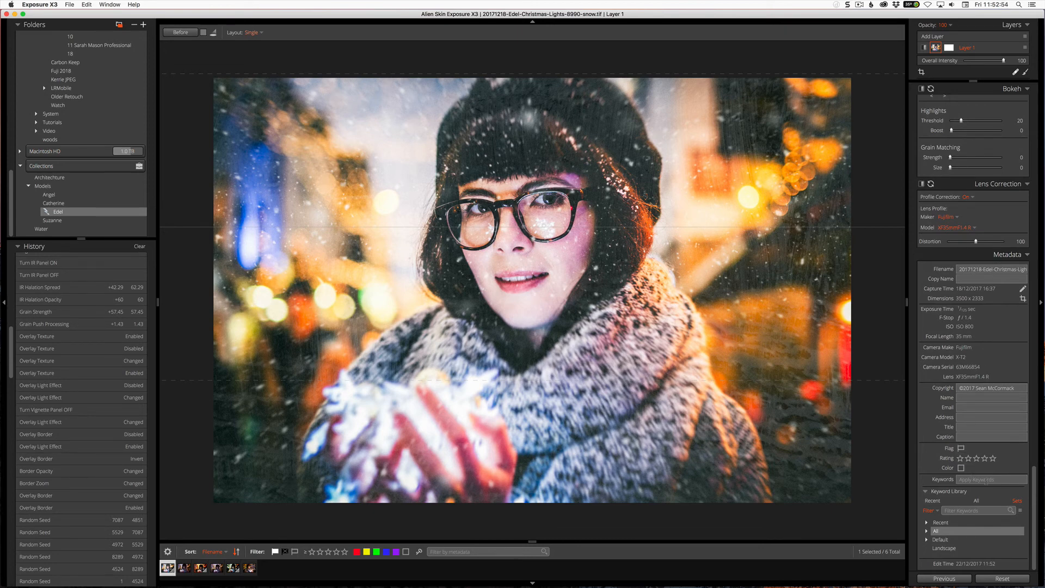
{"action": "scroll", "coordinate": [932, 508], "scroll_direction": "up", "scroll_amount": 1}
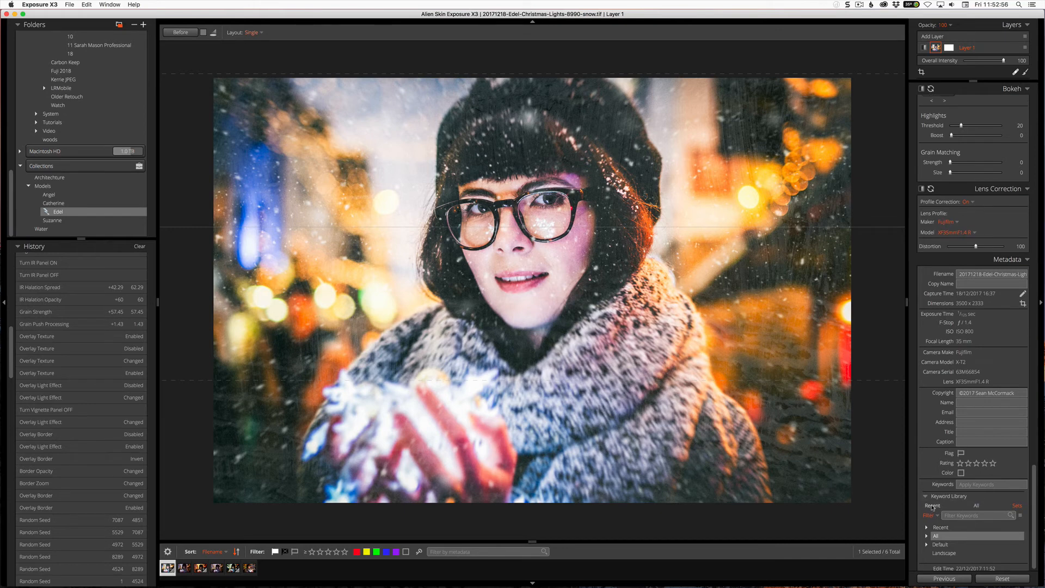
{"action": "scroll", "coordinate": [952, 507], "scroll_direction": "down", "scroll_amount": 1}
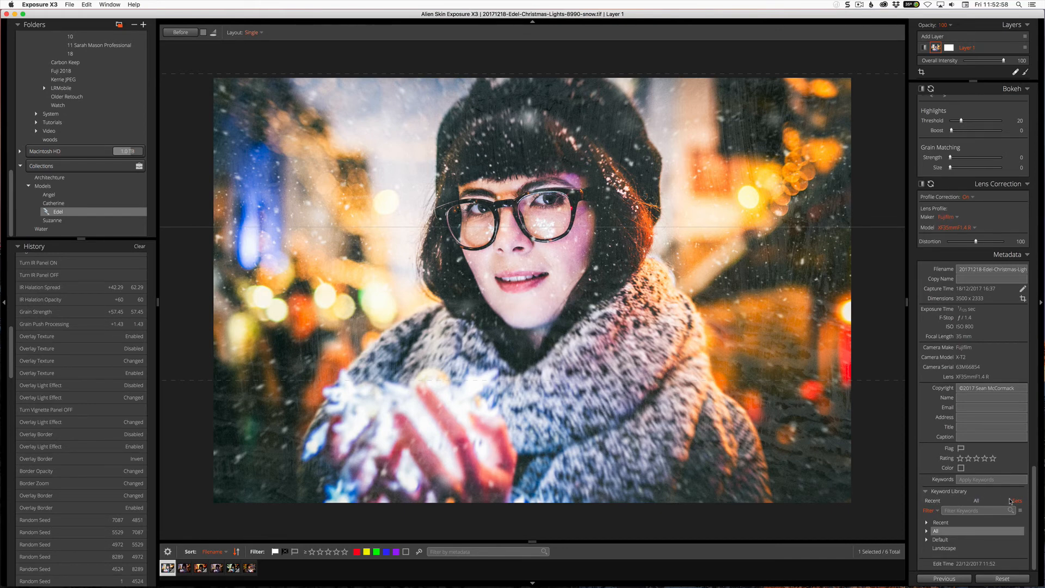
{"action": "left_click", "coordinate": [977, 501]}
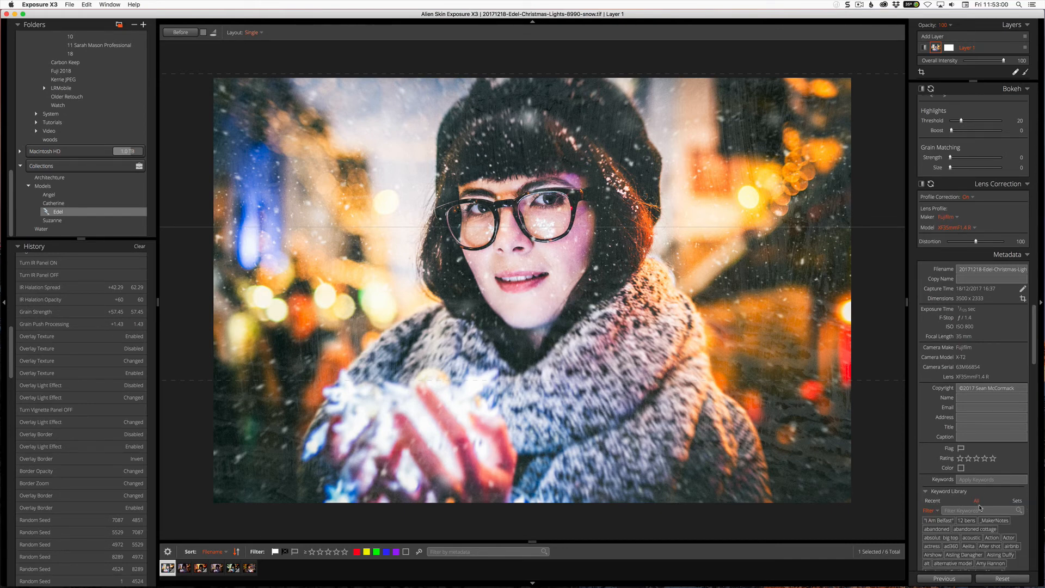
{"action": "scroll", "coordinate": [979, 507], "scroll_direction": "down", "scroll_amount": 5}
{"action": "scroll", "coordinate": [979, 508], "scroll_direction": "down", "scroll_amount": 15}
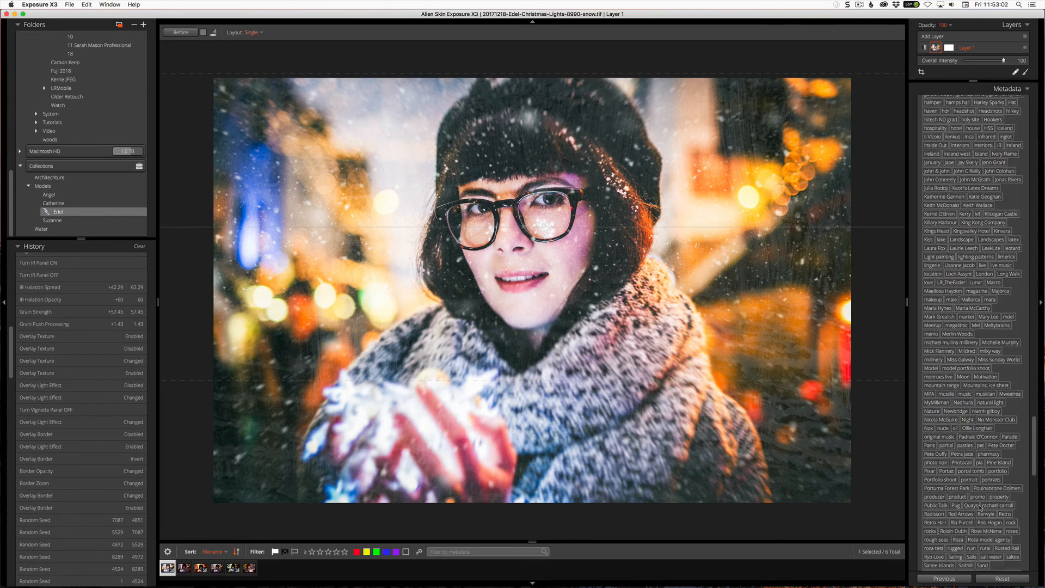
{"action": "scroll", "coordinate": [979, 508], "scroll_direction": "up", "scroll_amount": 20}
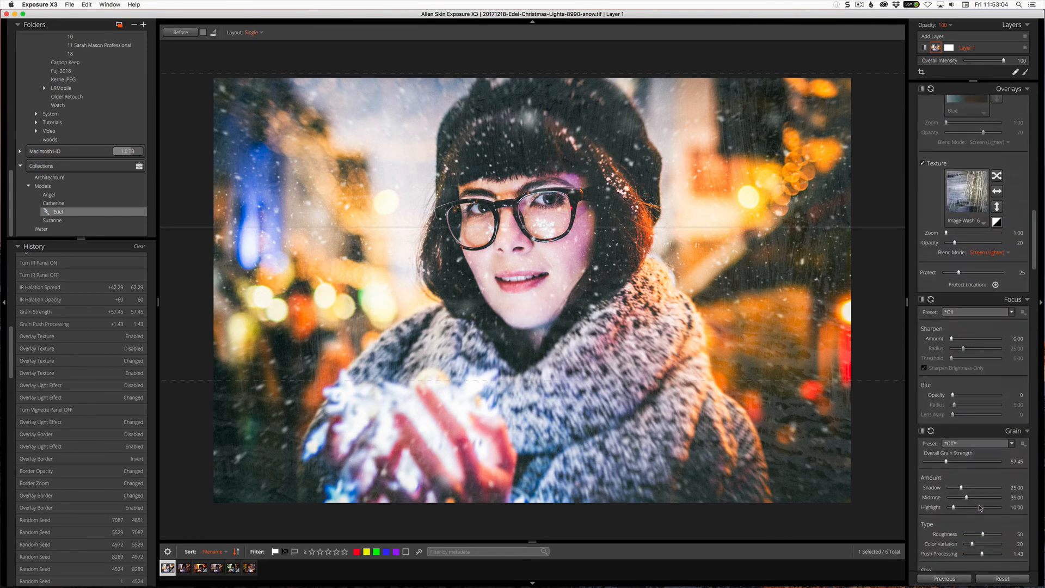
{"action": "scroll", "coordinate": [979, 508], "scroll_direction": "down", "scroll_amount": 5}
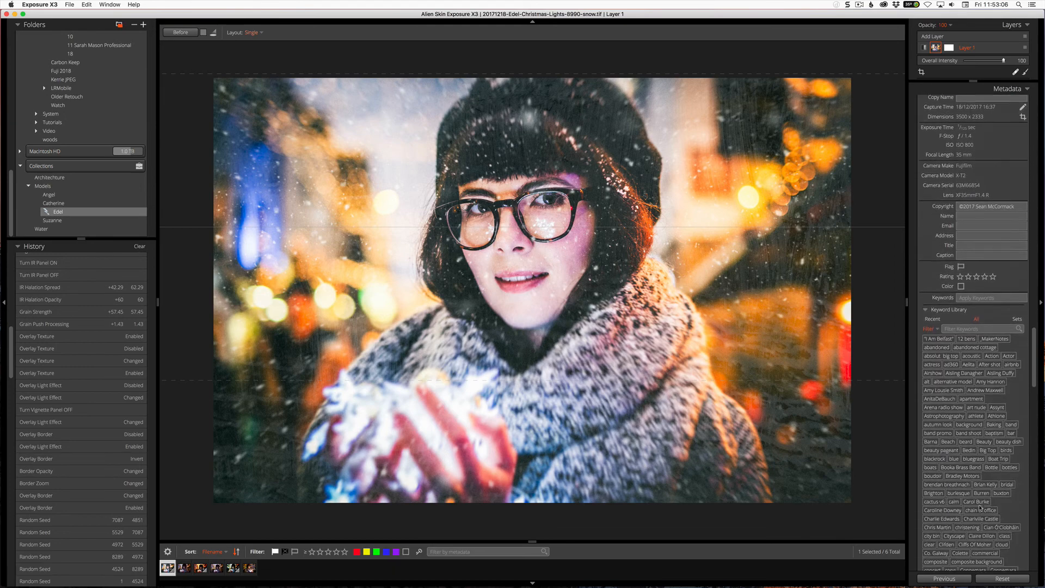
{"action": "left_click", "coordinate": [1016, 316]}
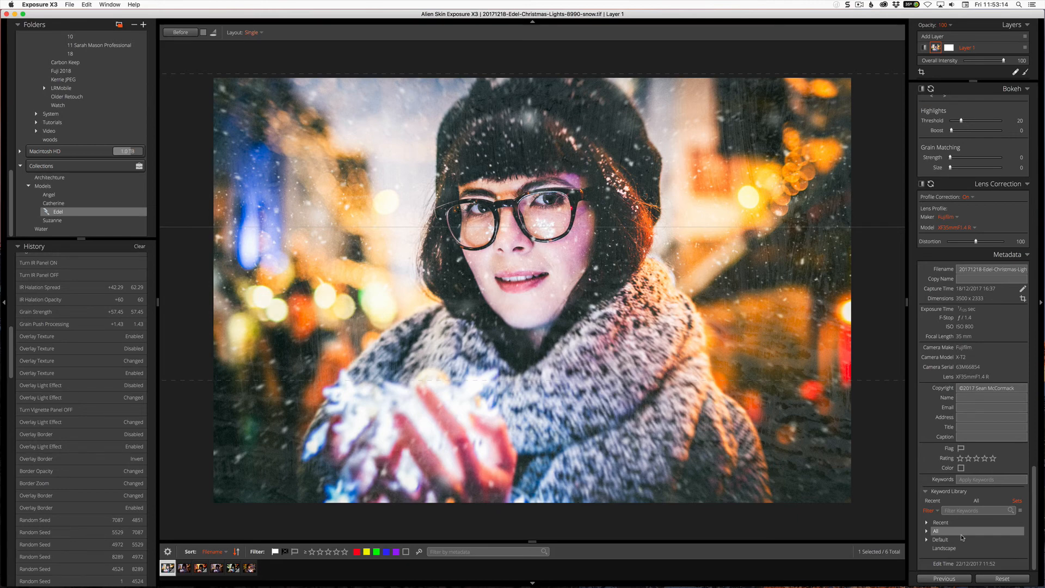
{"action": "scroll", "coordinate": [961, 538], "scroll_direction": "up", "scroll_amount": 3}
{"action": "scroll", "coordinate": [962, 538], "scroll_direction": "down", "scroll_amount": 3}
{"action": "scroll", "coordinate": [634, 482], "scroll_direction": "down", "scroll_amount": 2}
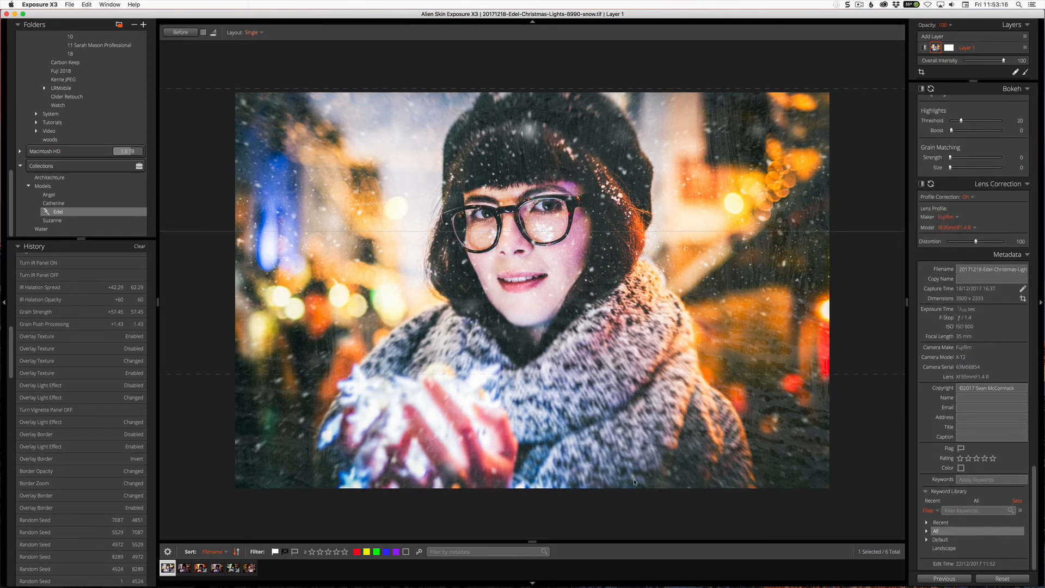
Step: Open the preferences and review the General settings, including the user folder location and miscellaneous options
{"action": "left_click", "coordinate": [68, 4]}
{"action": "mouse_move", "coordinate": [42, 5]}
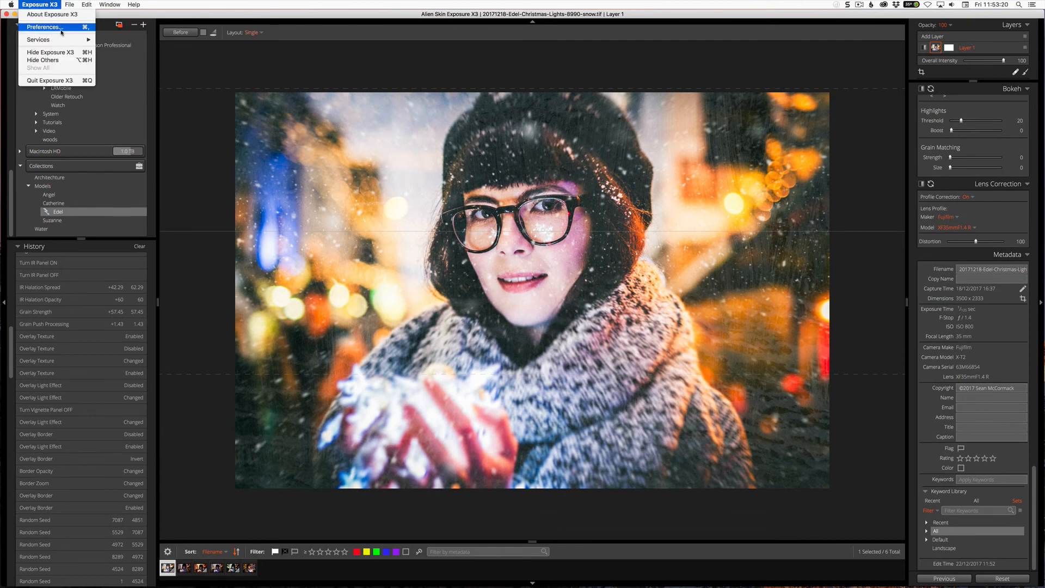
{"action": "left_click", "coordinate": [62, 28]}
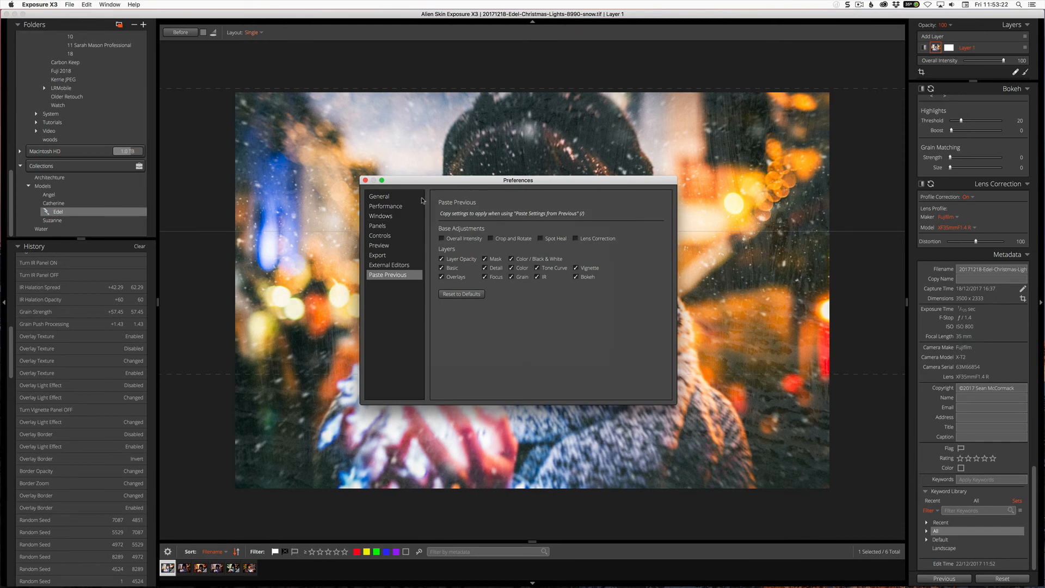
{"action": "left_click", "coordinate": [402, 198]}
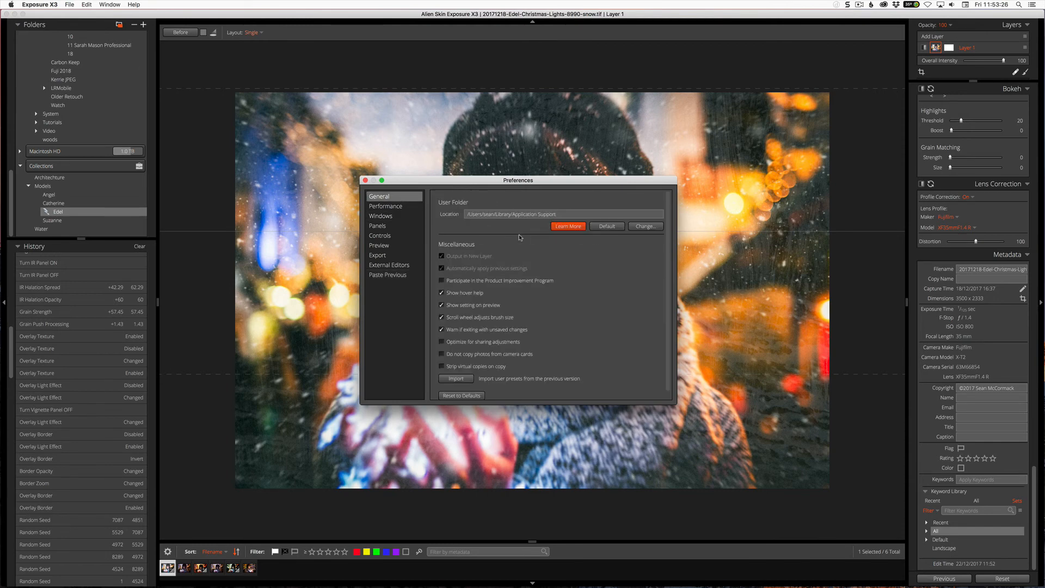
{"action": "scroll", "coordinate": [520, 237], "scroll_direction": "down", "scroll_amount": 1}
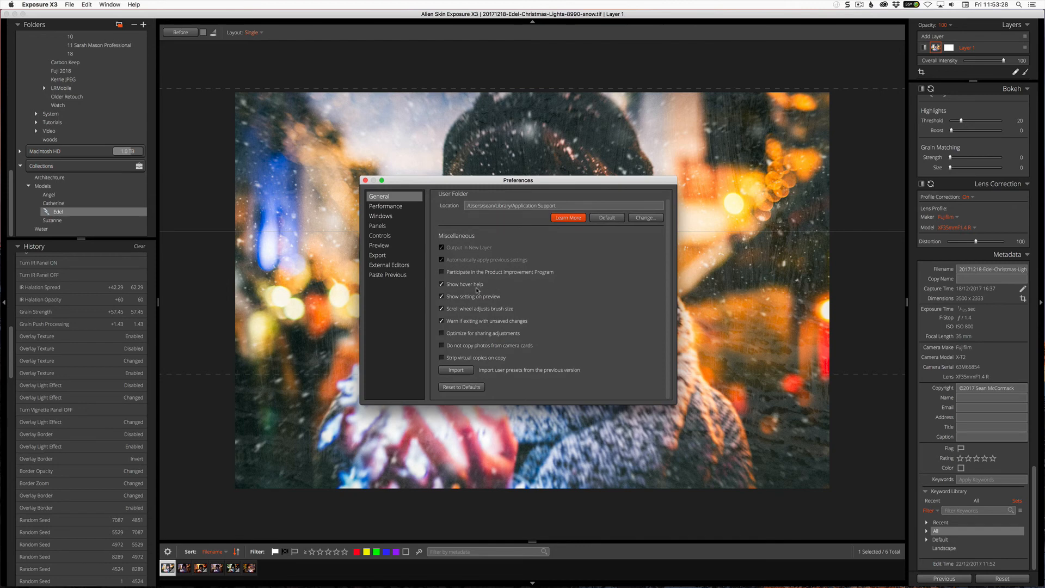
{"action": "scroll", "coordinate": [477, 291], "scroll_direction": "up", "scroll_amount": 1}
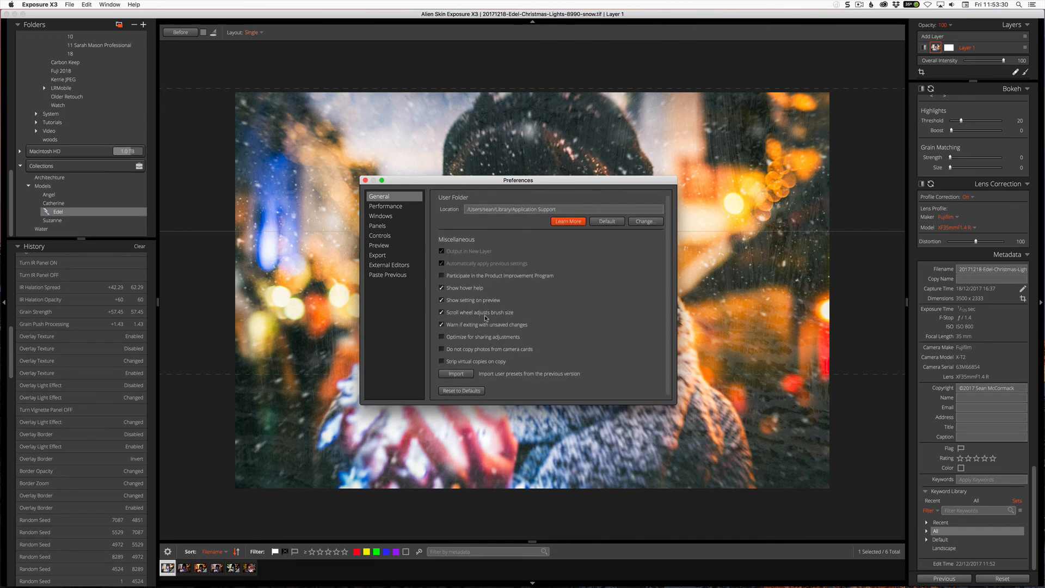
Step: Review the Performance, Panels, Controls and Preview preferences, including the display choices for the info overlay
{"action": "left_click", "coordinate": [380, 206]}
{"action": "left_click", "coordinate": [388, 225]}
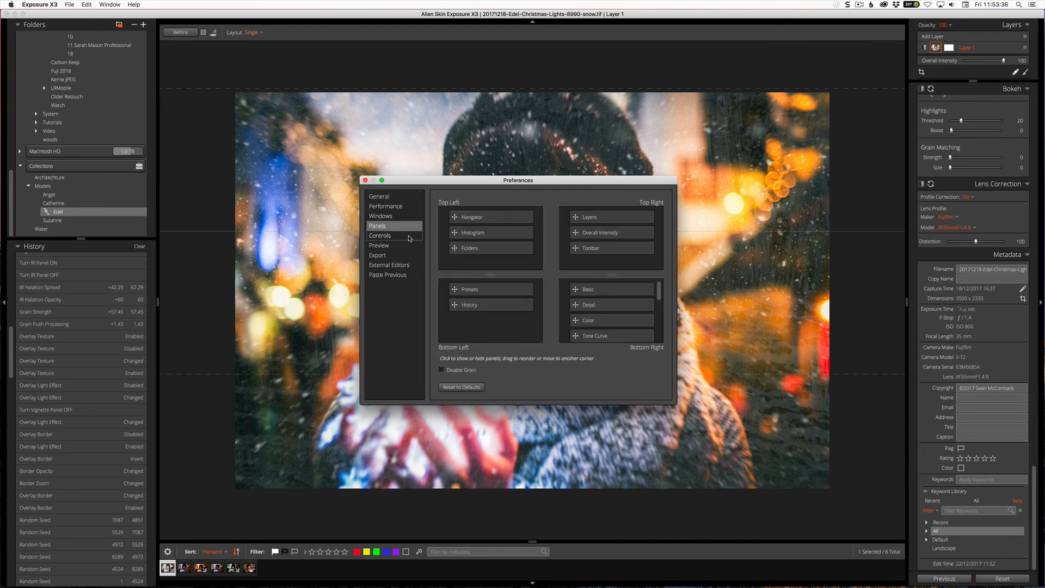
{"action": "left_click", "coordinate": [387, 236]}
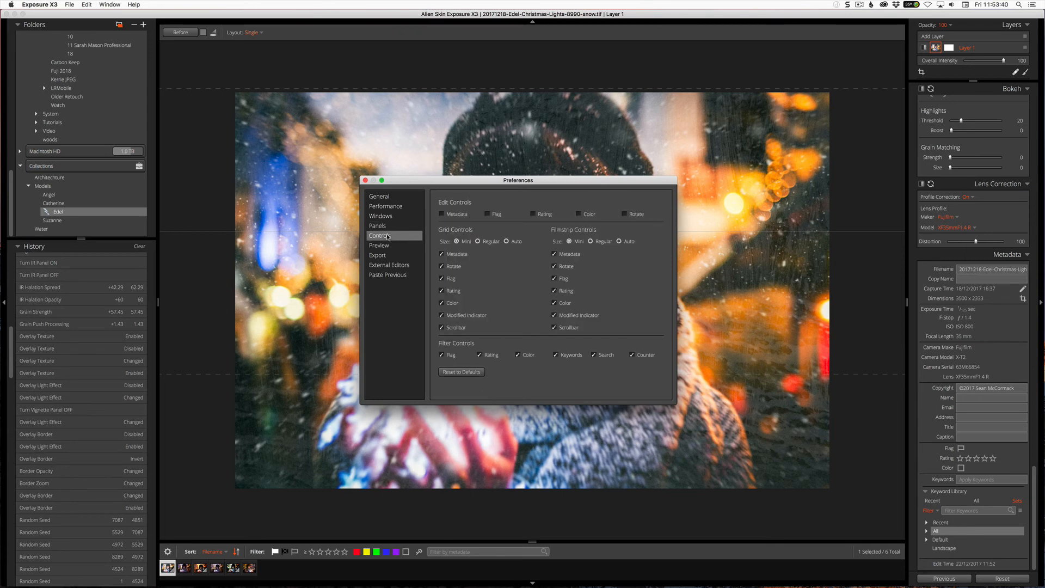
{"action": "left_click", "coordinate": [392, 246]}
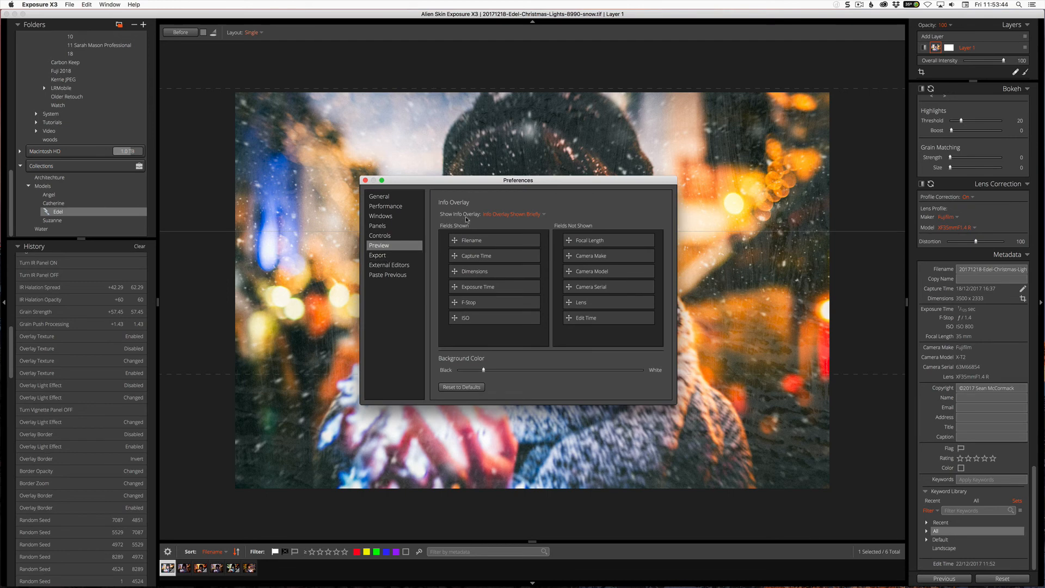
{"action": "left_click", "coordinate": [508, 215]}
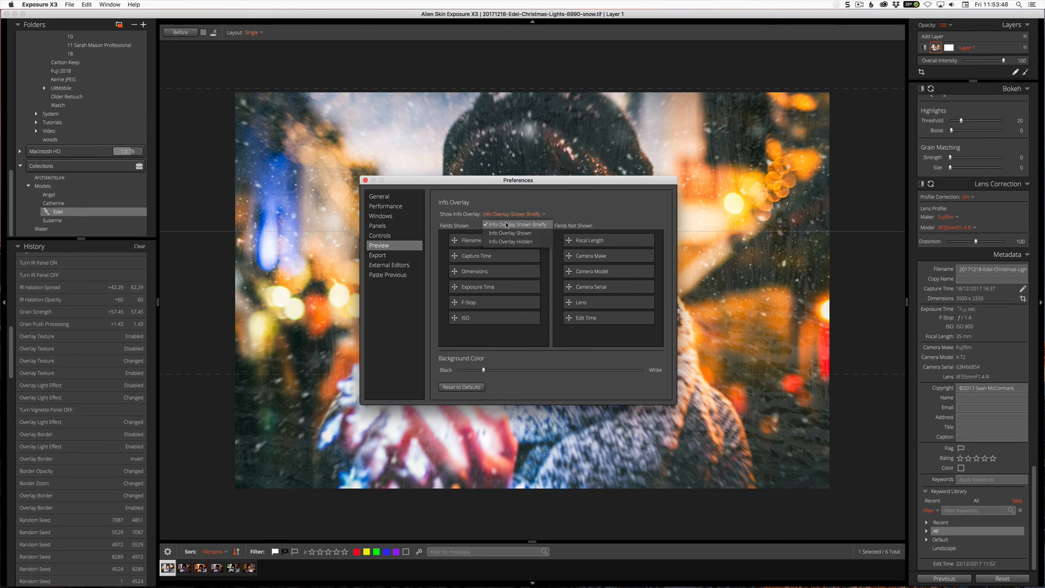
{"action": "left_click", "coordinate": [562, 209]}
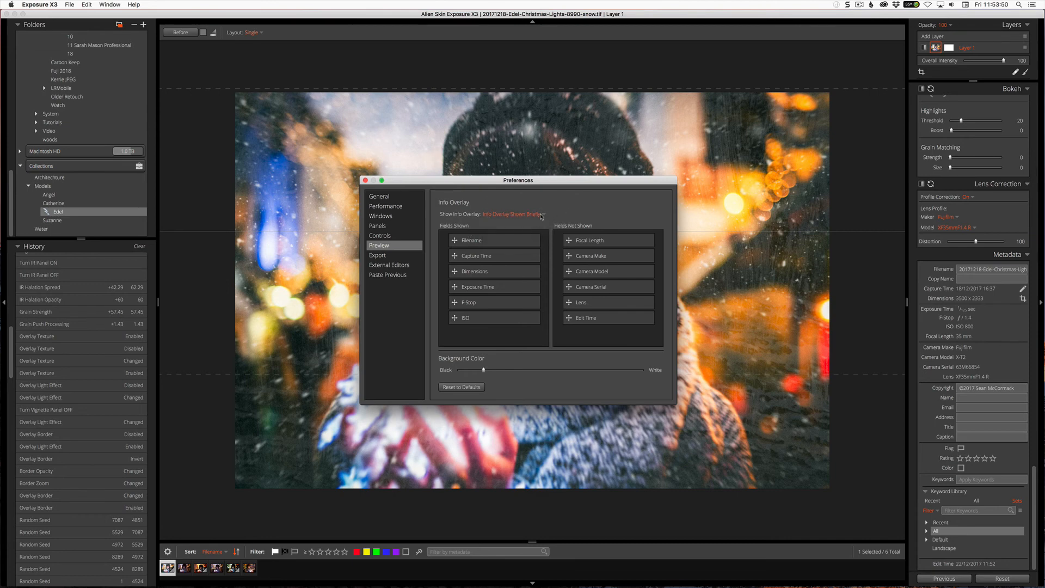
Step: Look through the export profiles in the Export preferences, from Facebook Share down to WHCC
{"action": "left_click", "coordinate": [386, 256]}
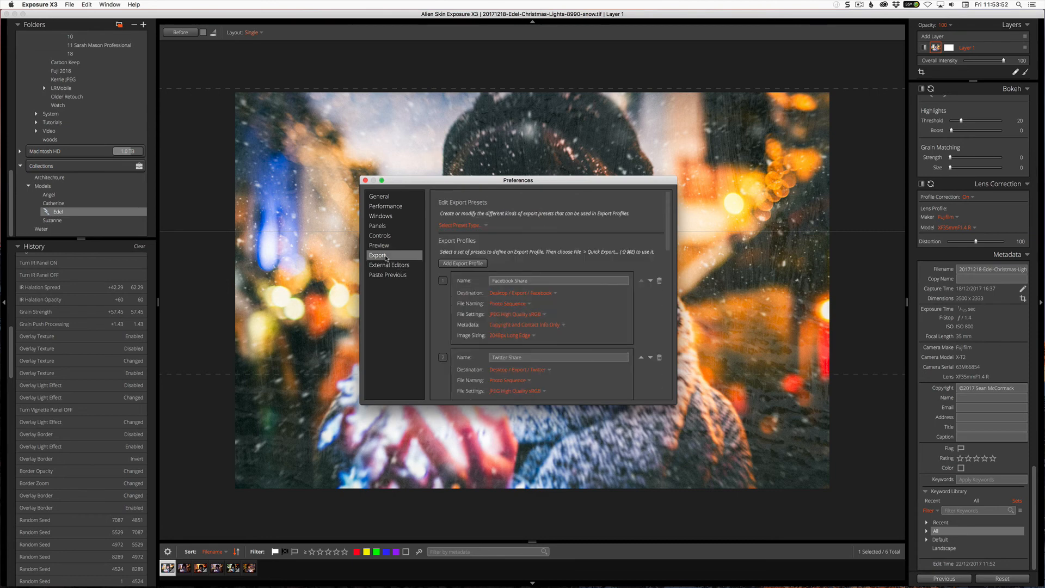
{"action": "scroll", "coordinate": [537, 304], "scroll_direction": "down", "scroll_amount": 10}
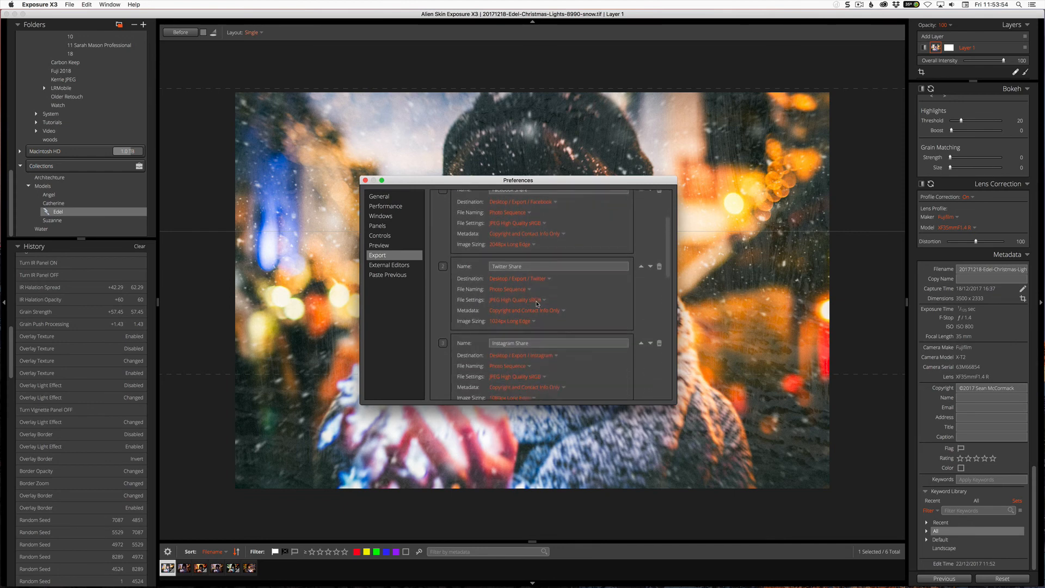
{"action": "scroll", "coordinate": [537, 304], "scroll_direction": "down", "scroll_amount": 3}
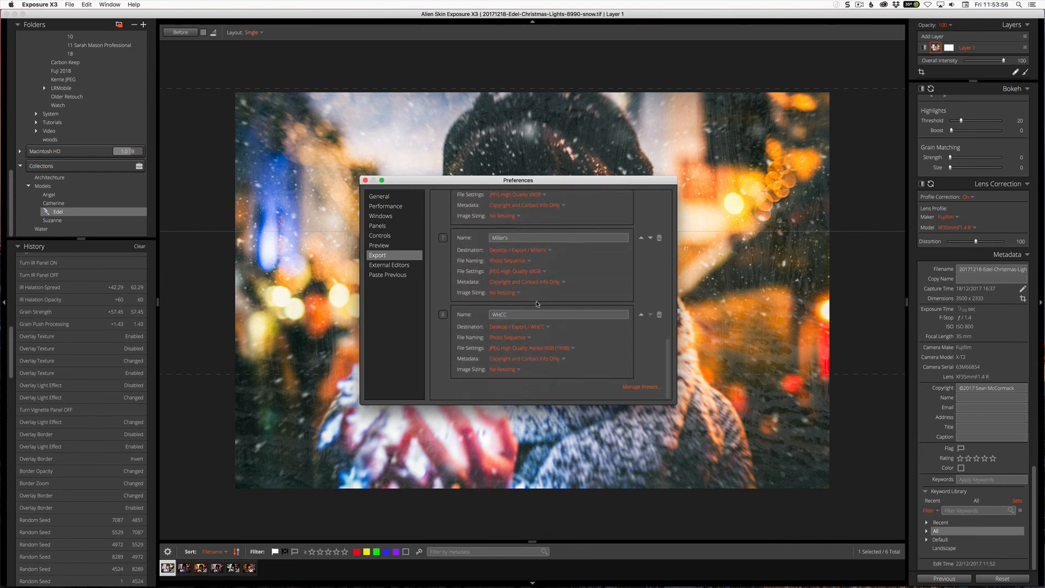
Step: Review the External Editors and Paste Previous preferences, then close the preferences
{"action": "scroll", "coordinate": [537, 304], "scroll_direction": "up", "scroll_amount": 12}
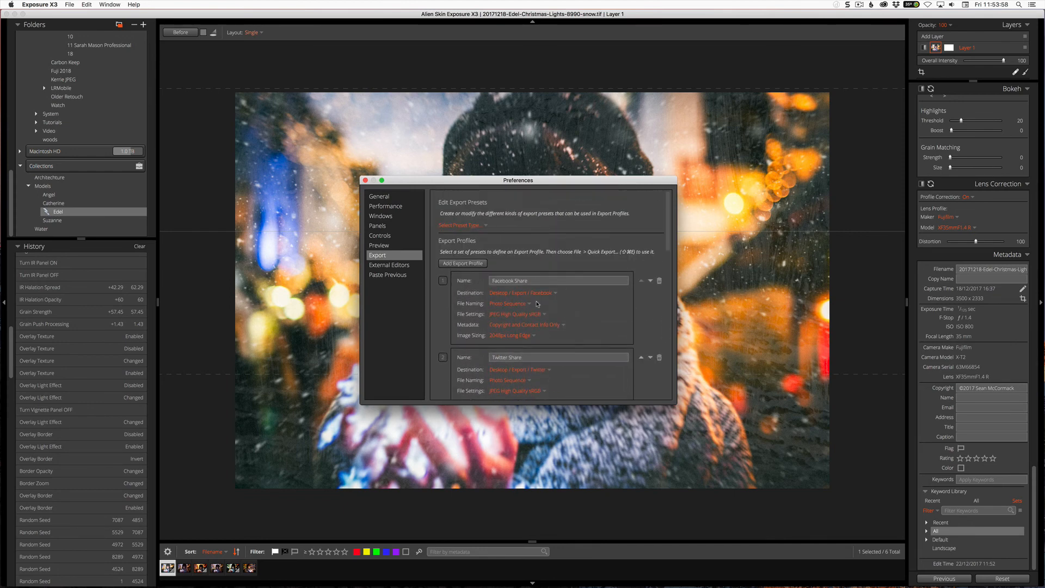
{"action": "left_click", "coordinate": [397, 267]}
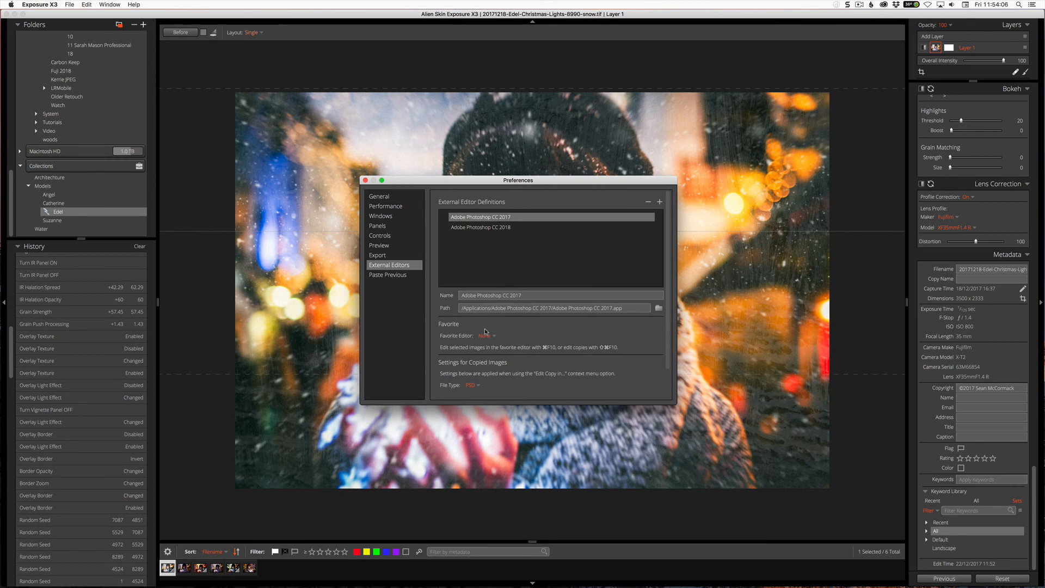
{"action": "left_click", "coordinate": [388, 276]}
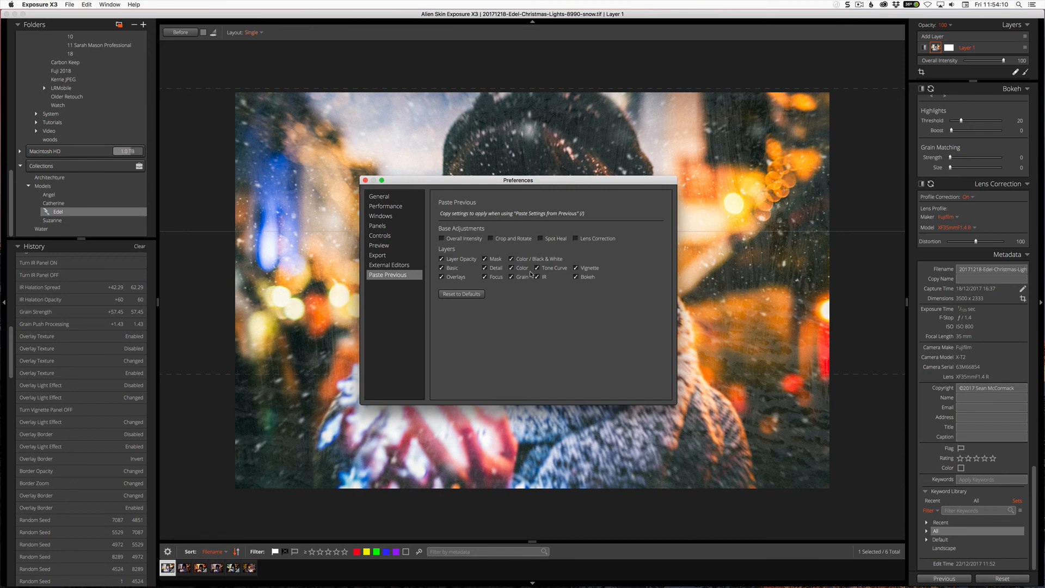
{"action": "left_click", "coordinate": [365, 180]}
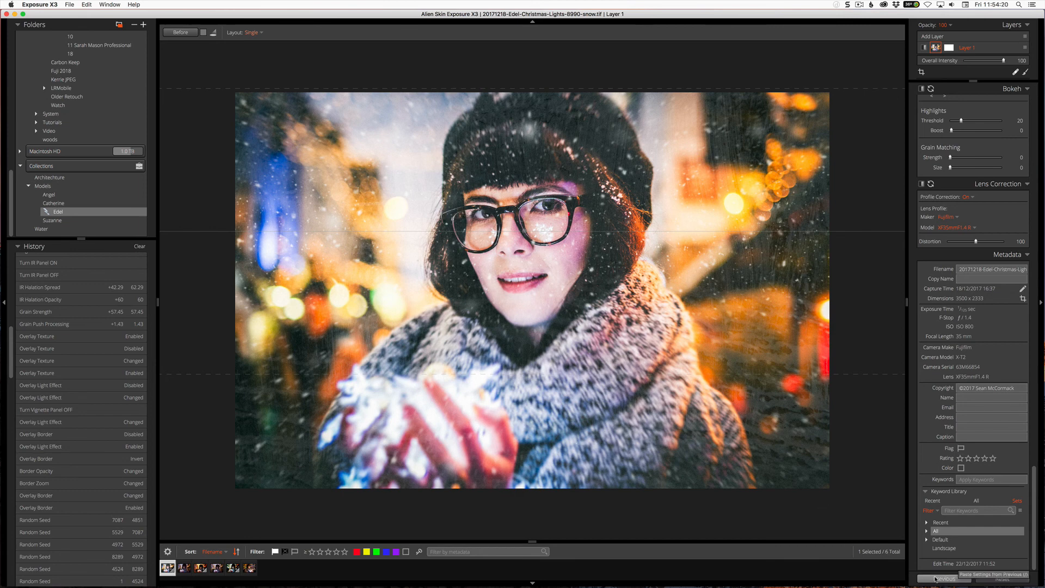
Step: Open the export settings for the photo and review the destination, file naming, file type, metadata and image sizing options, keeping JPEG
{"action": "left_click", "coordinate": [70, 5]}
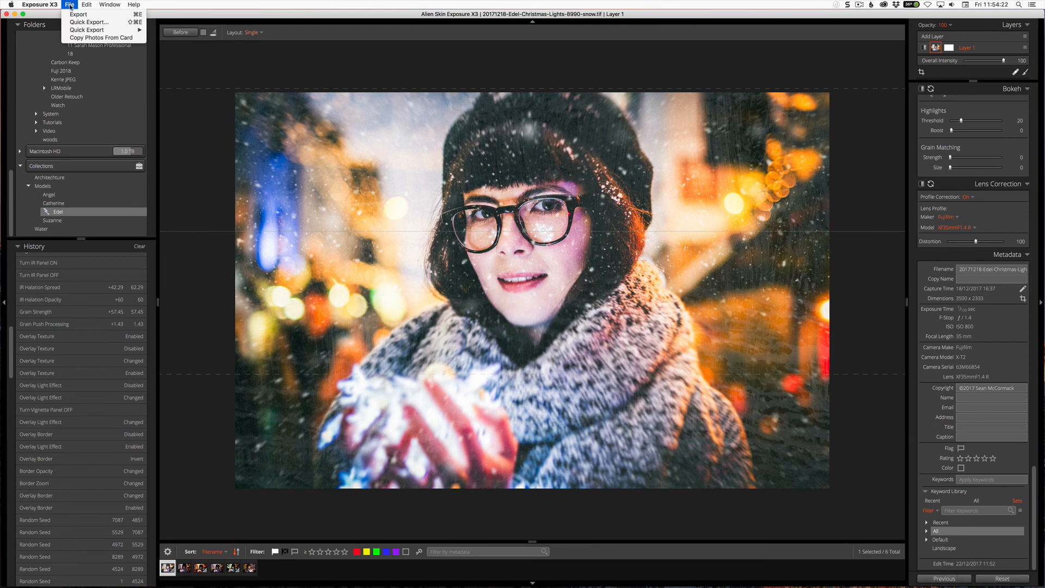
{"action": "left_click", "coordinate": [78, 14]}
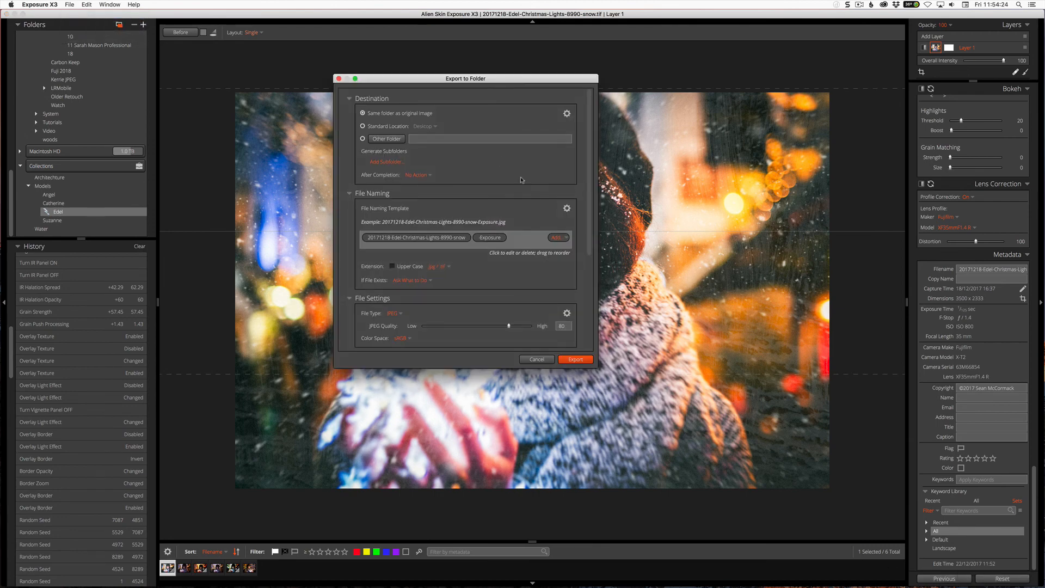
{"action": "scroll", "coordinate": [450, 137], "scroll_direction": "down", "scroll_amount": 5}
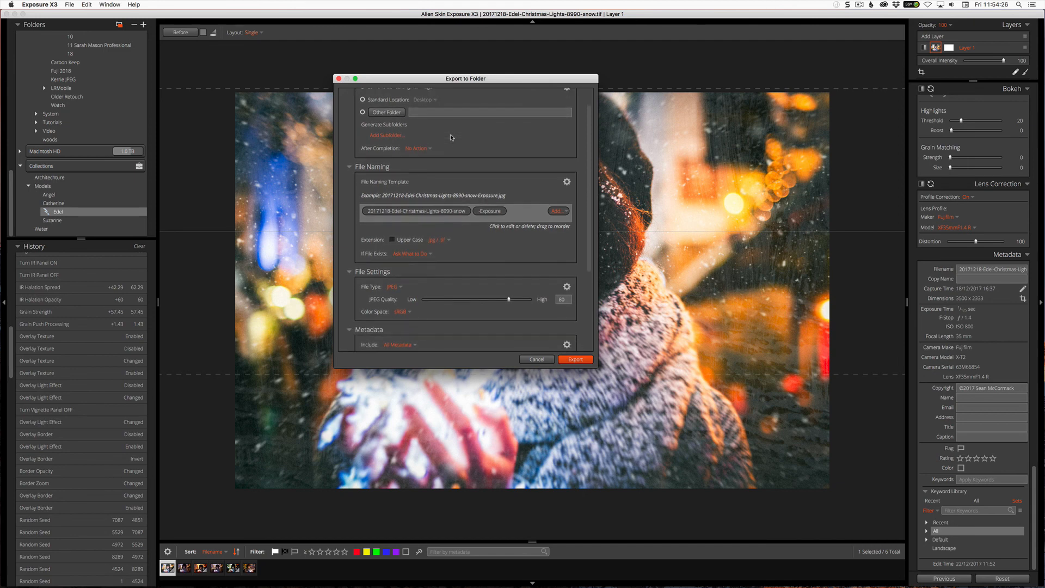
{"action": "scroll", "coordinate": [446, 170], "scroll_direction": "down", "scroll_amount": 3}
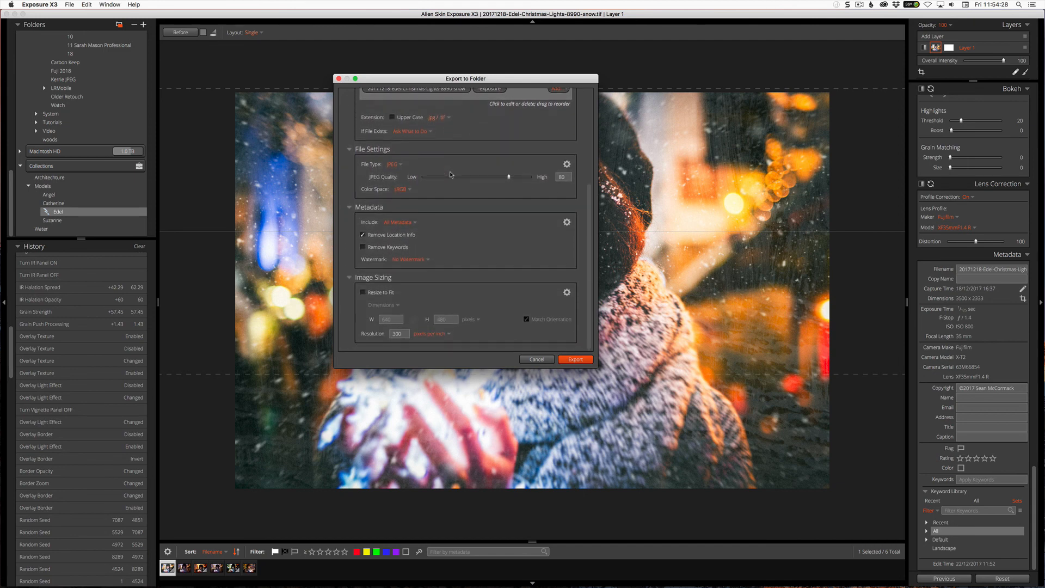
{"action": "left_click", "coordinate": [396, 165]}
{"action": "left_click", "coordinate": [401, 174]}
Step: Examine the Copyright preset in the watermark editor, then cancel both the watermark editing and the export
{"action": "left_click", "coordinate": [426, 259]}
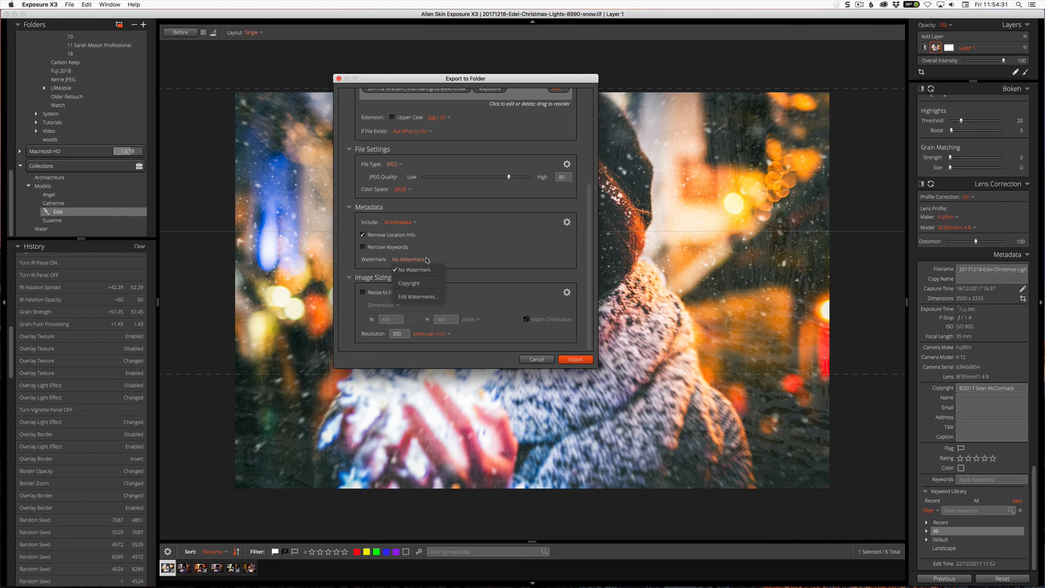
{"action": "left_click", "coordinate": [433, 297]}
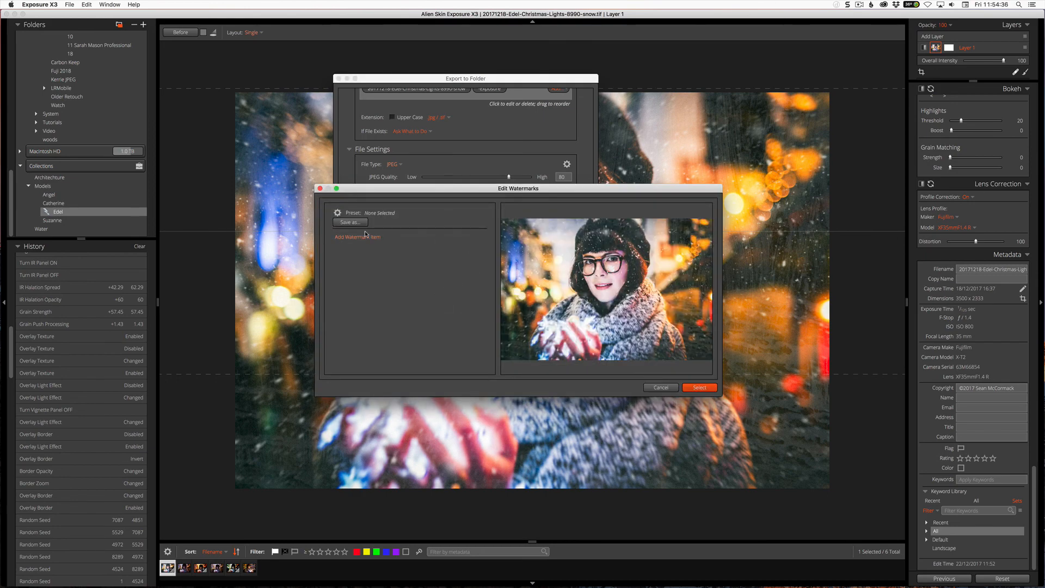
{"action": "left_click", "coordinate": [354, 214]}
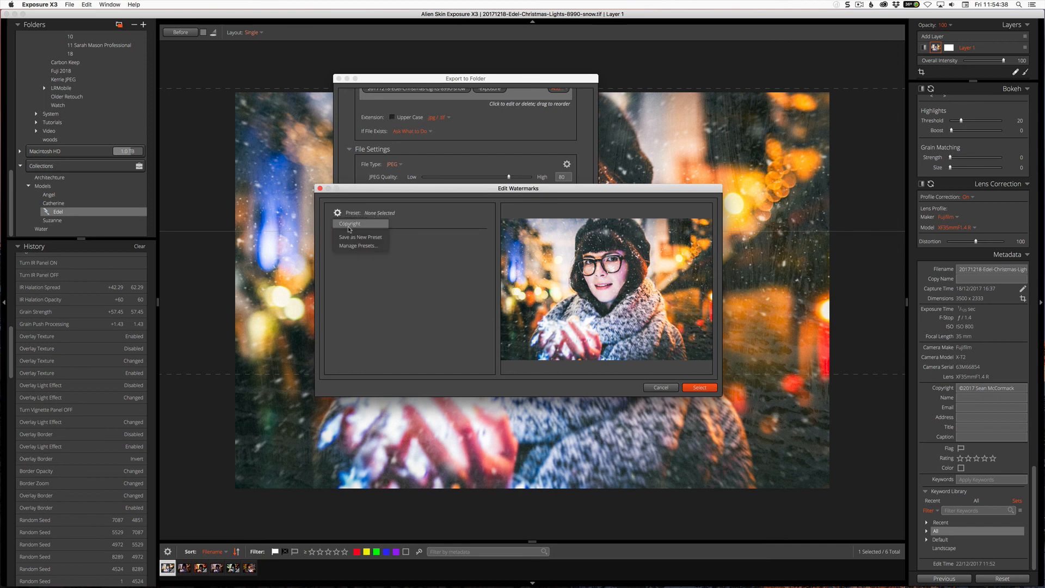
{"action": "left_click", "coordinate": [351, 226]}
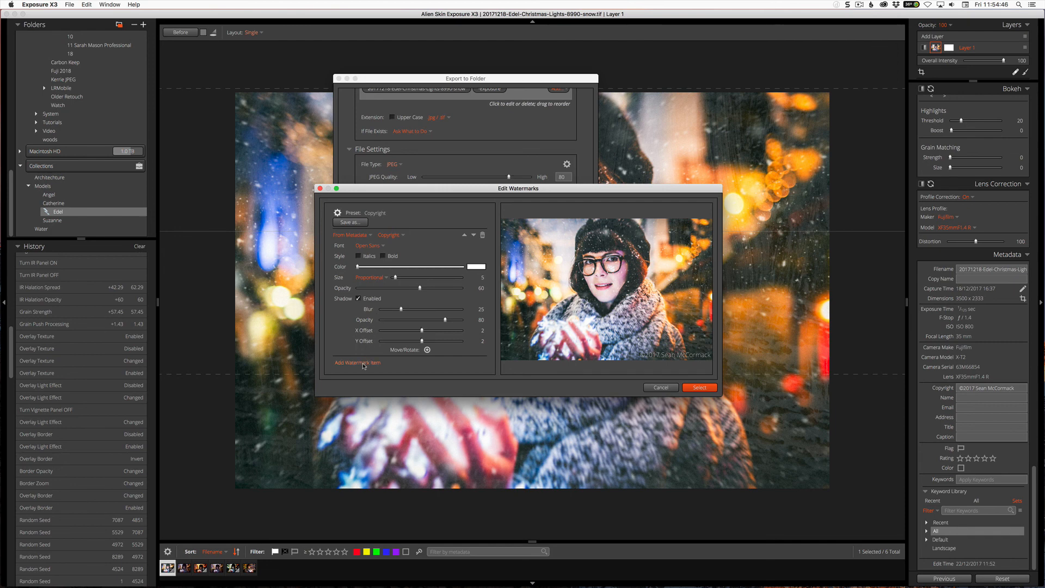
{"action": "left_click", "coordinate": [659, 387]}
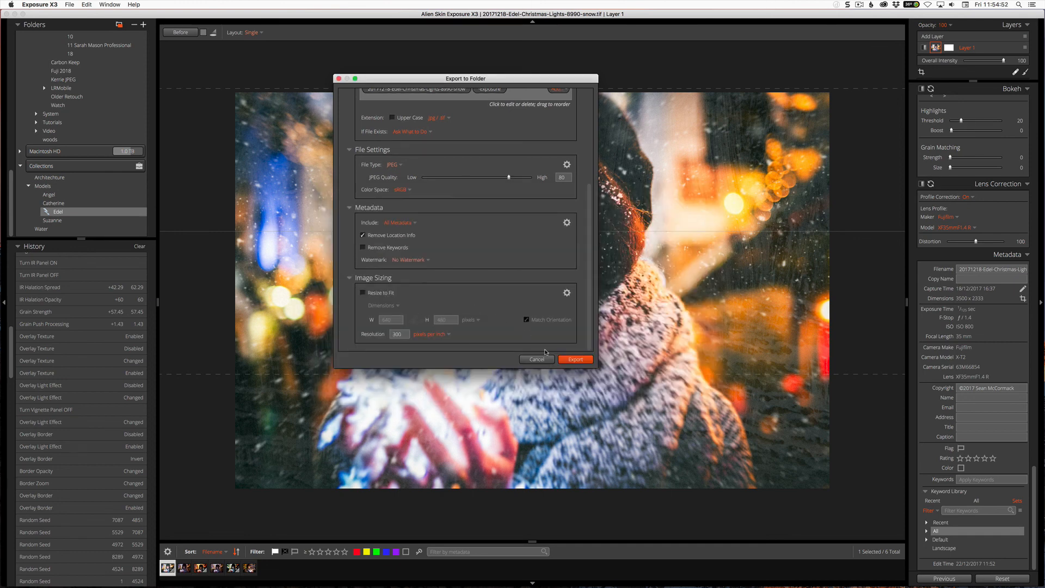
{"action": "left_click", "coordinate": [540, 359]}
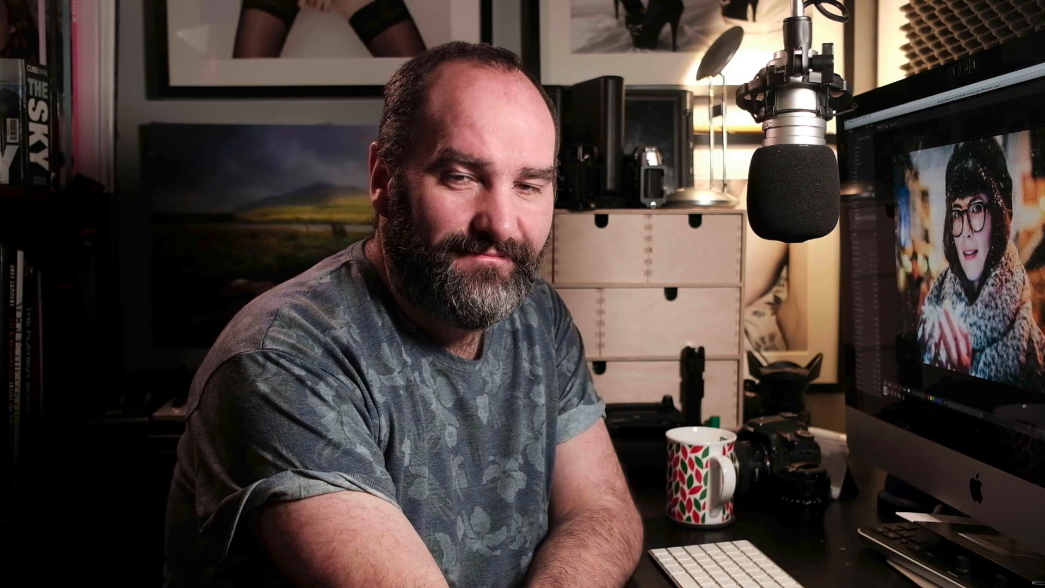